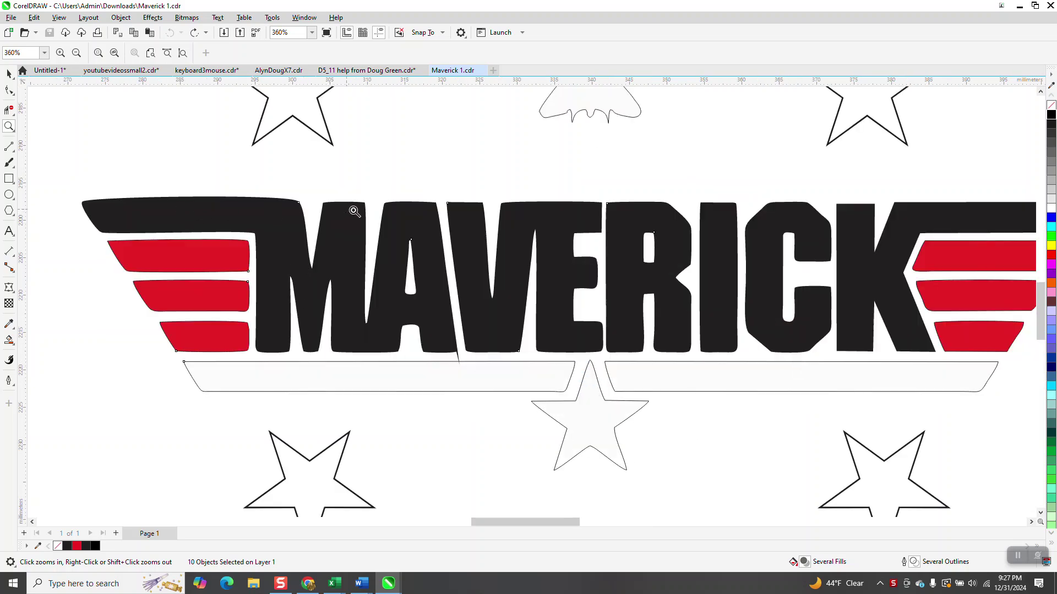
- Compare the traced MAVERICK artwork with the source photo, examining the lettering, wing stripes and stars
scroll(542, 237, down, 2)
scroll(575, 279, down, 1)
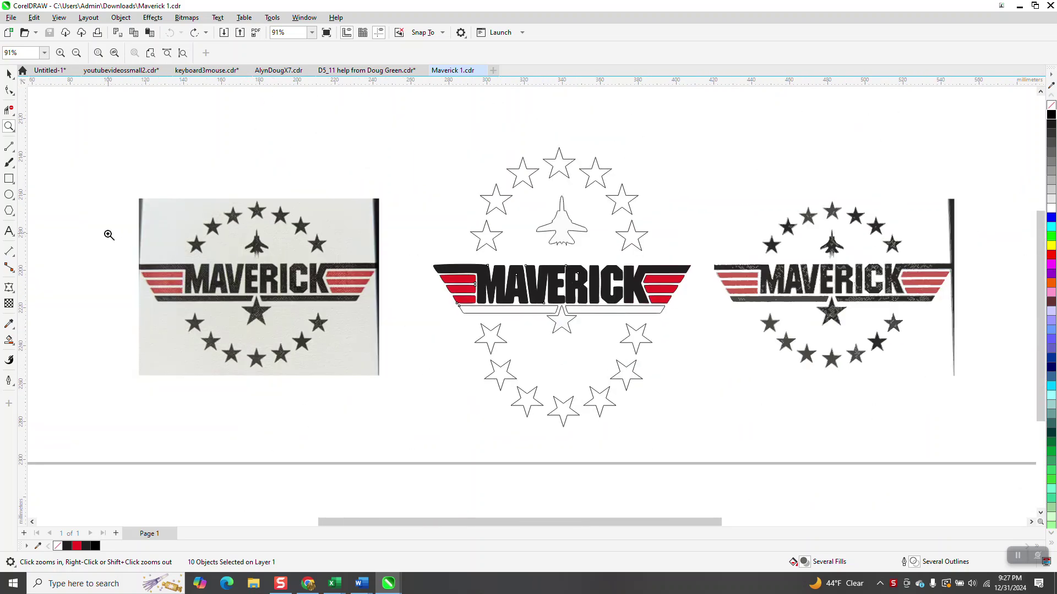
scroll(267, 294, up, 4)
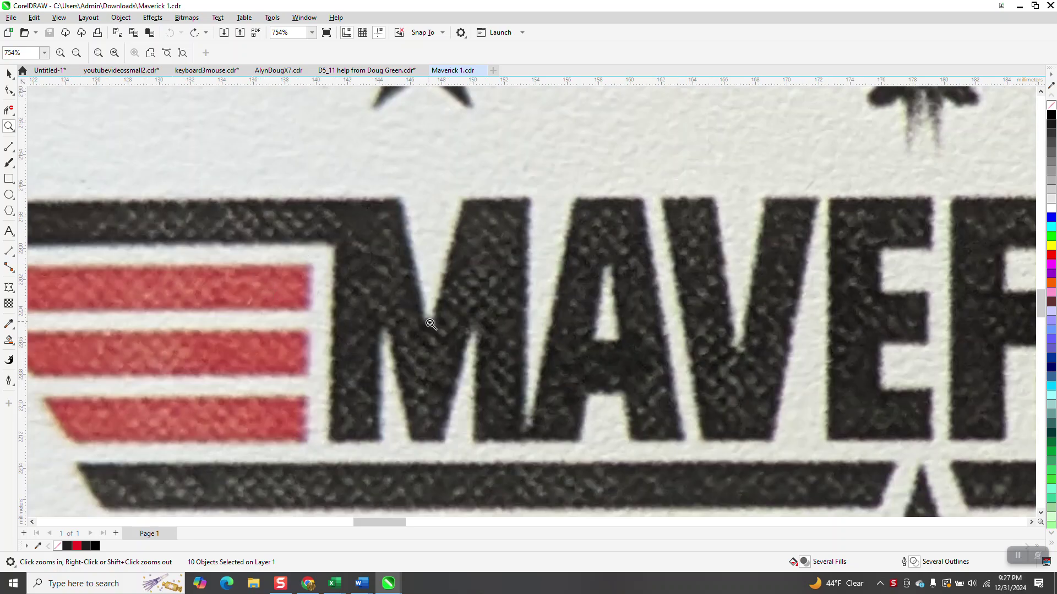
scroll(285, 411, down, 2)
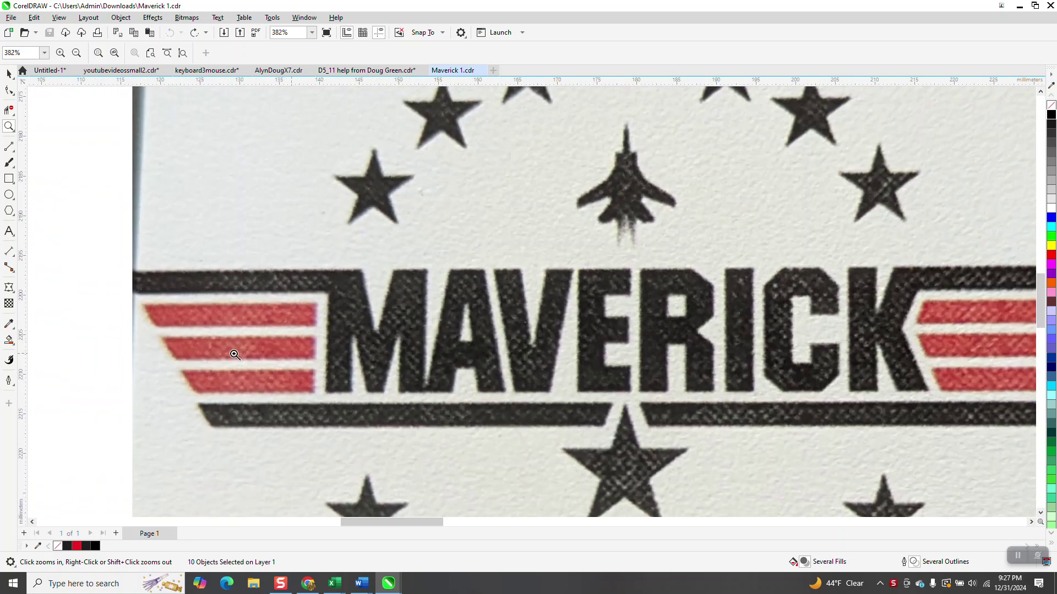
scroll(162, 322, down, 1)
scroll(144, 342, down, 1)
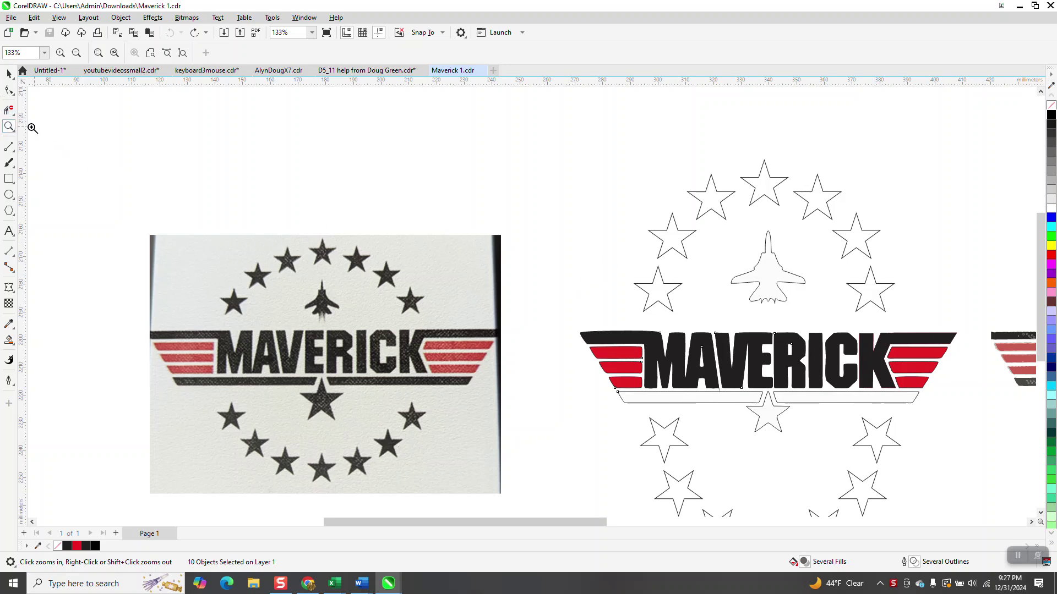
scroll(628, 278, down, 1)
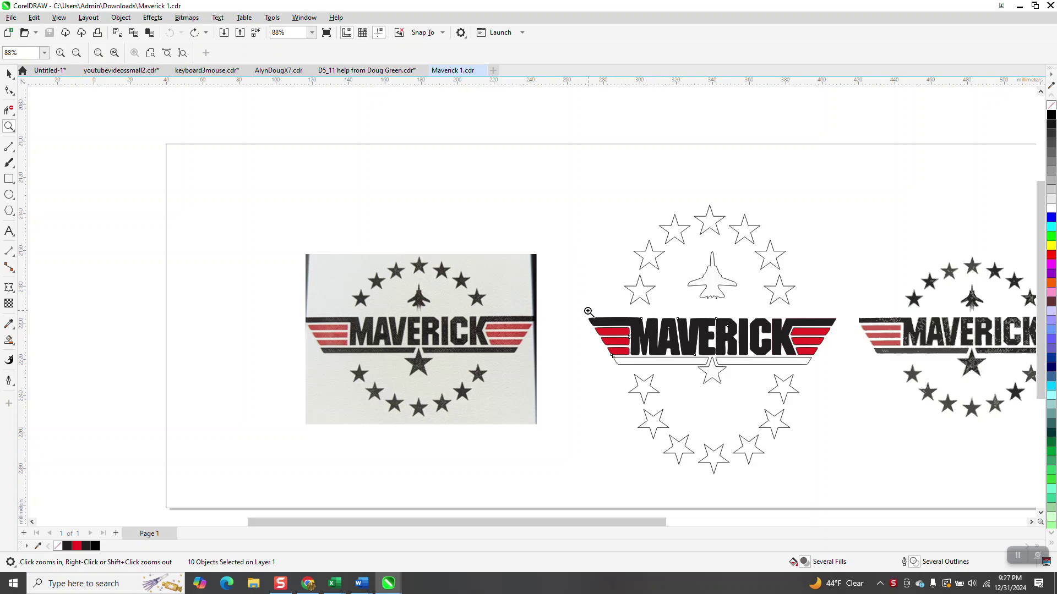
- Remove the fill from the selected traced objects forming the left wing, its stripes and the letters MAVER
drag(588, 312, 722, 372)
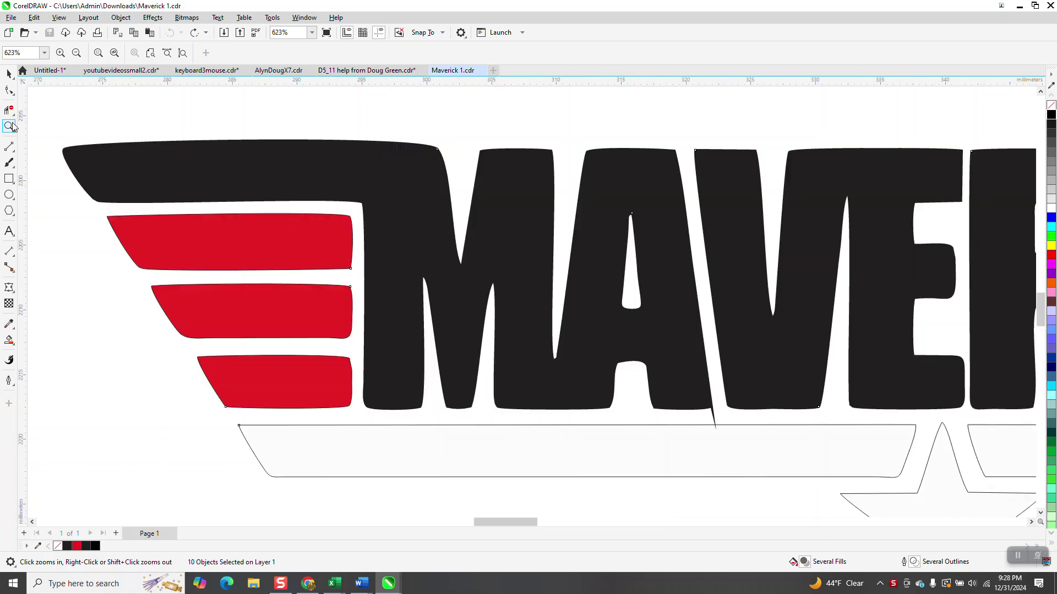
click(9, 74)
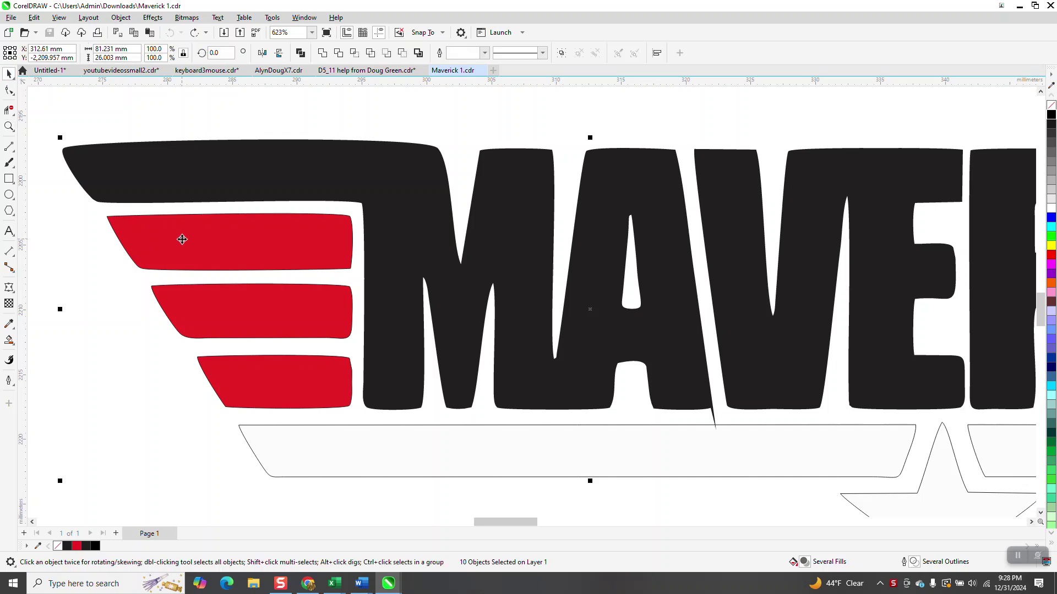
scroll(198, 242, down, 2)
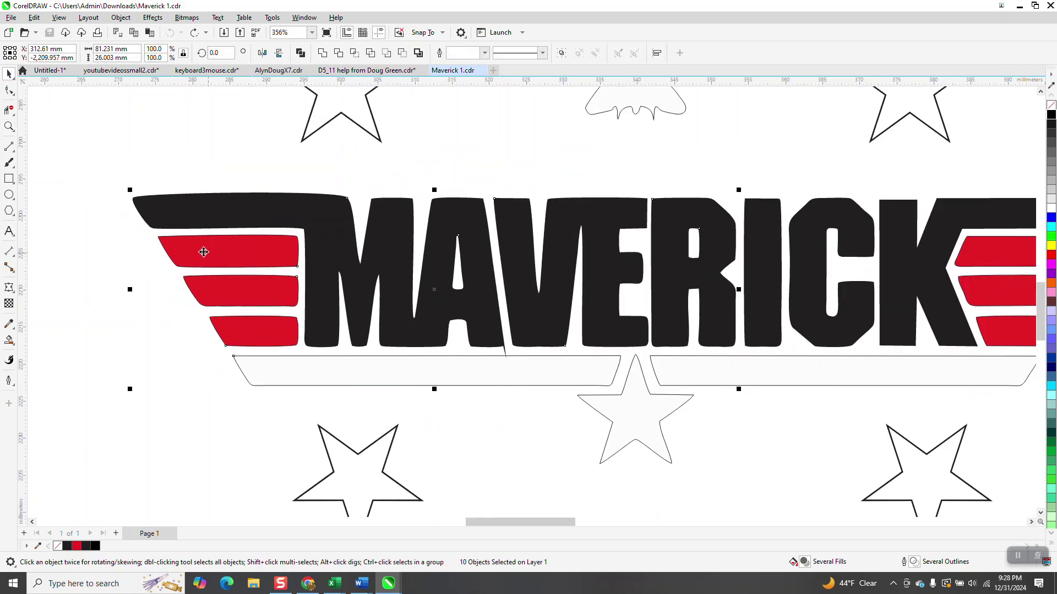
click(1051, 105)
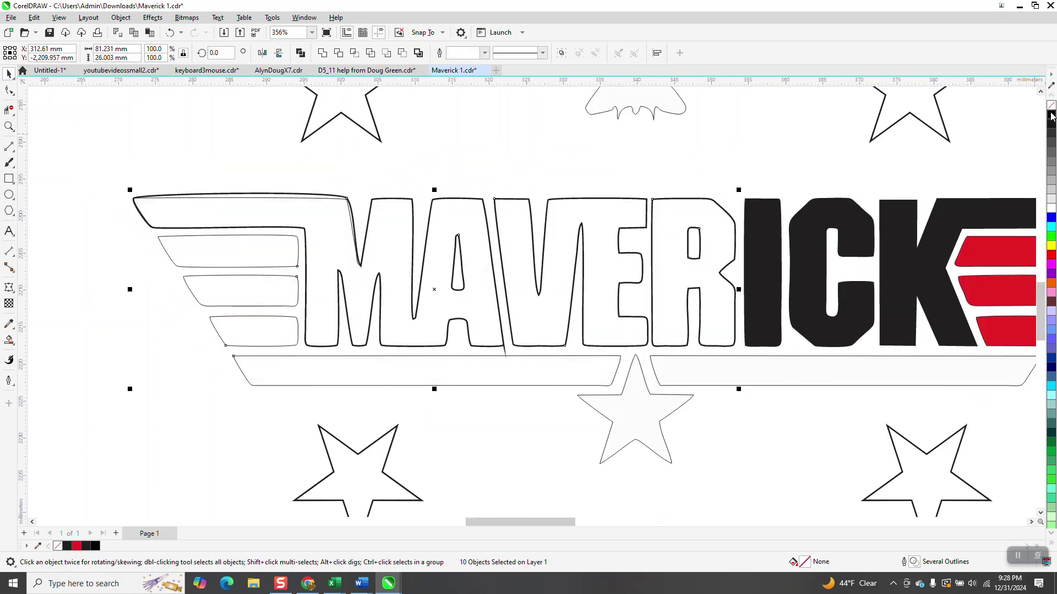
- Delete the thick-outlined duplicate curve around the left wing and the letters MA, keeping the thin outline
click(11, 125)
scroll(530, 357, up, 6)
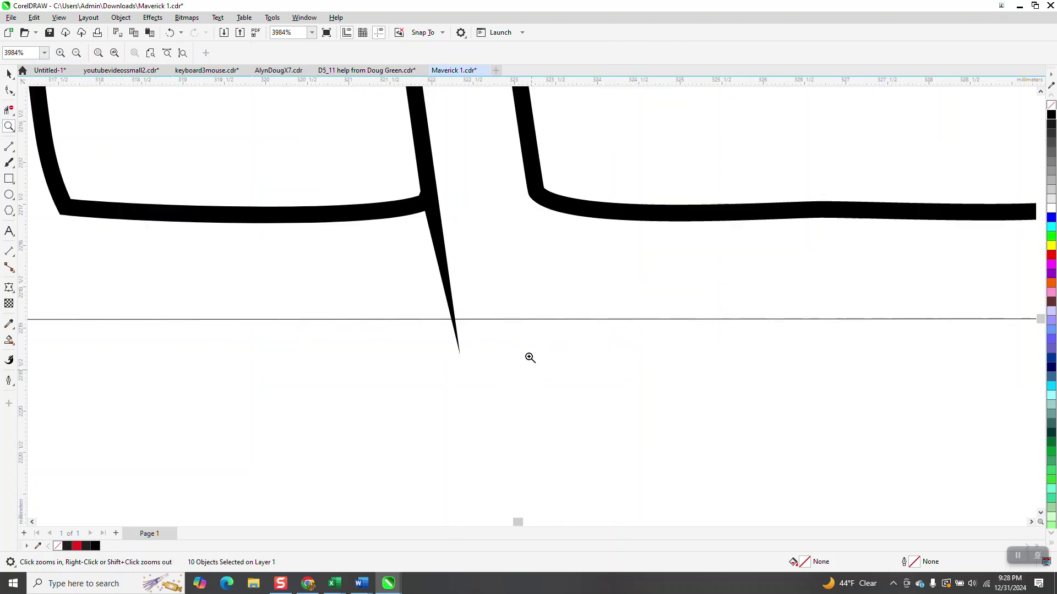
scroll(444, 224, down, 6)
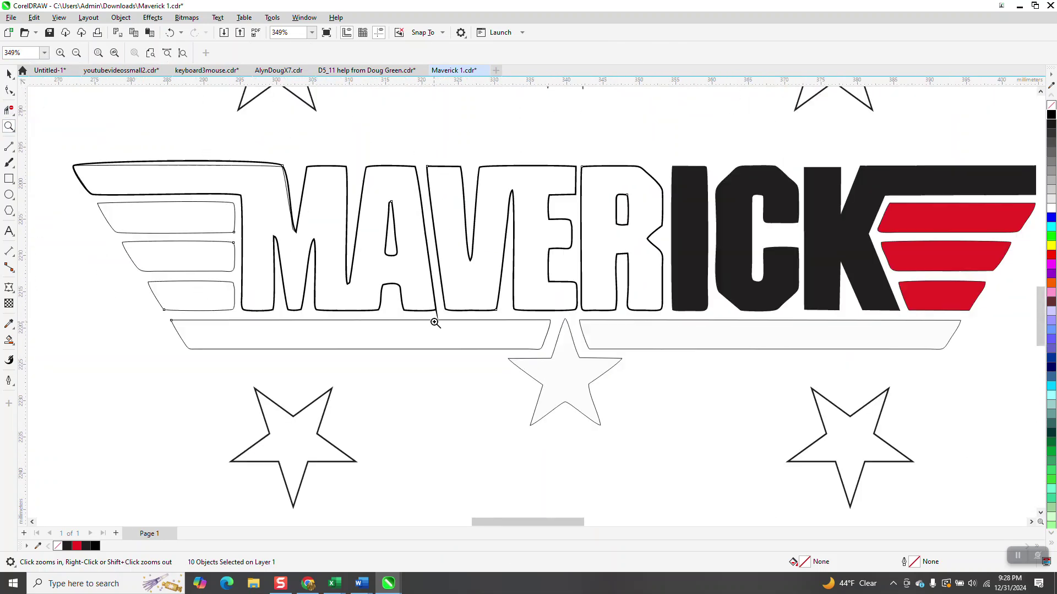
scroll(264, 169, up, 7)
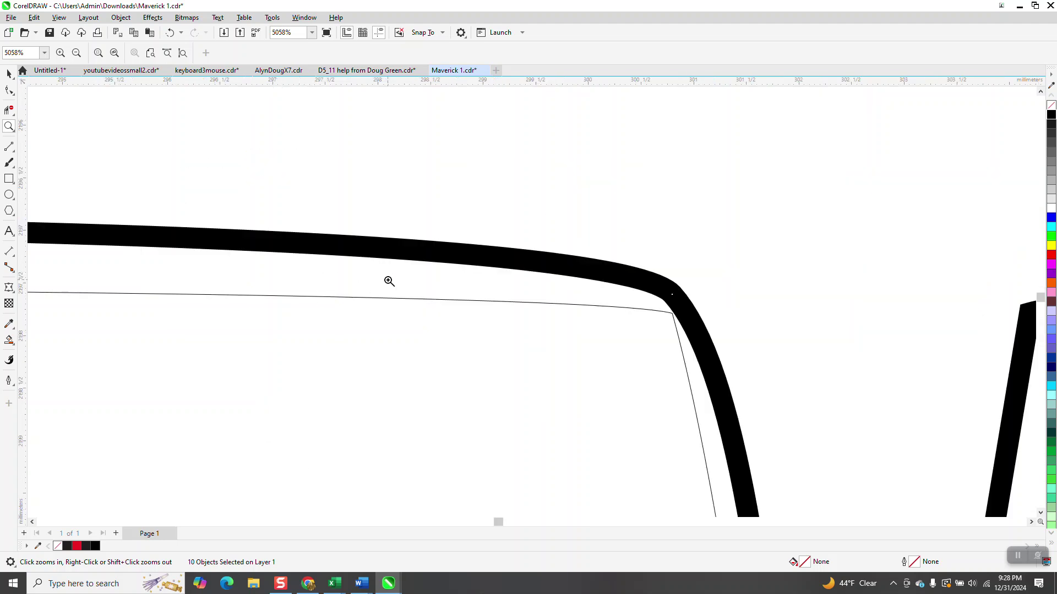
scroll(385, 273, down, 4)
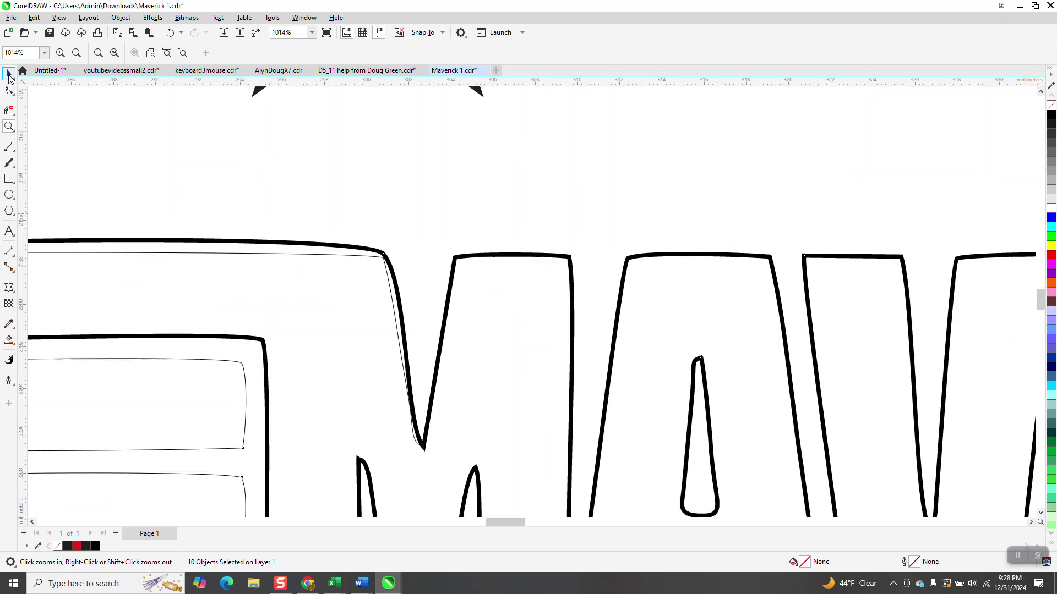
click(9, 73)
scroll(320, 185, down, 3)
key(Escape)
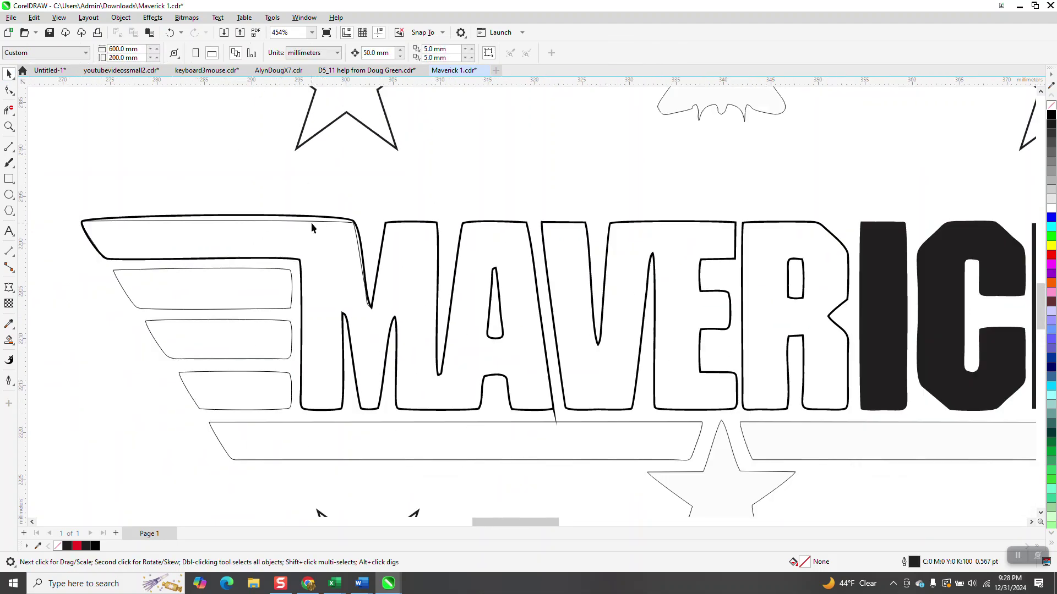
click(321, 218)
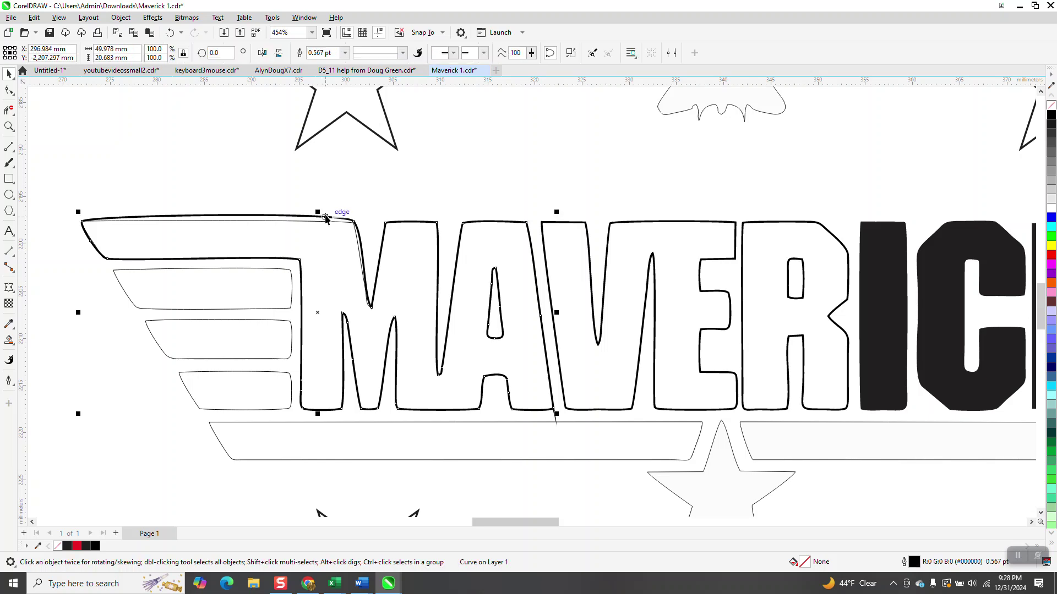
key(Escape)
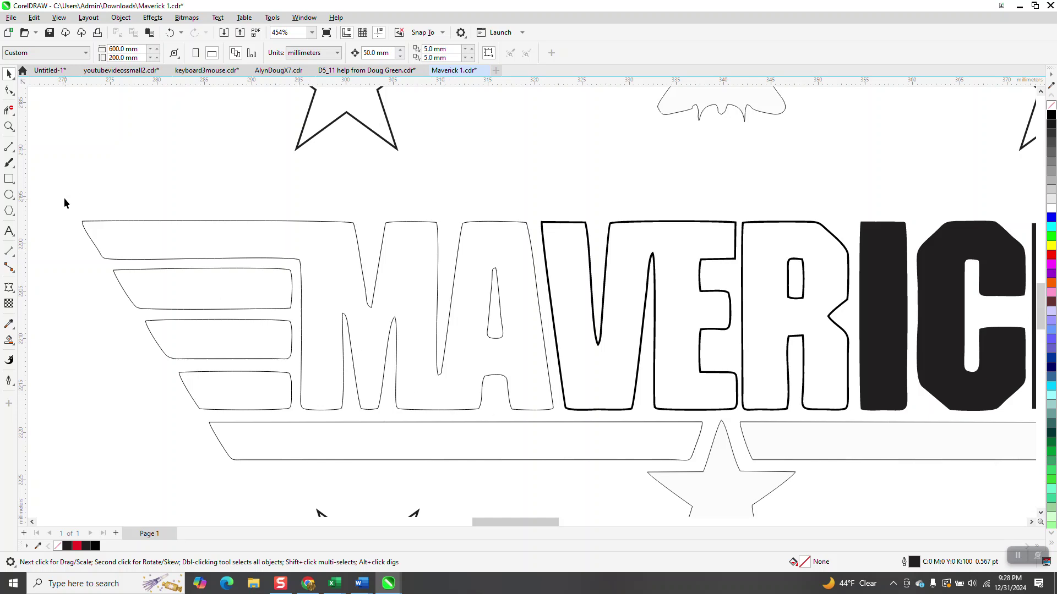
- Delete the extra nodes on the MA curve at the M's inner left leg, the M–A valley and the A's leg opening
click(9, 90)
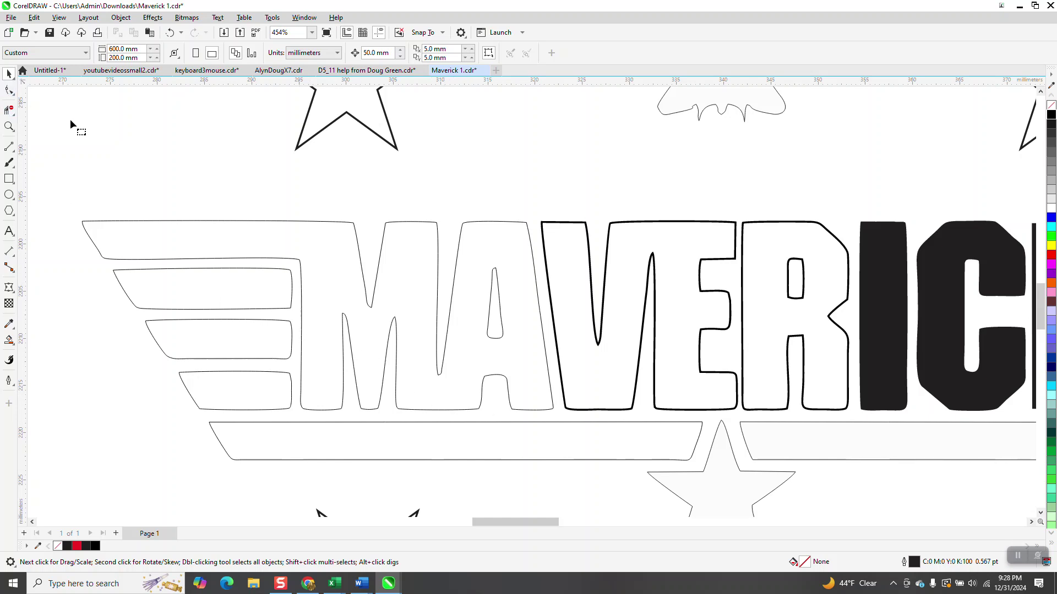
click(237, 261)
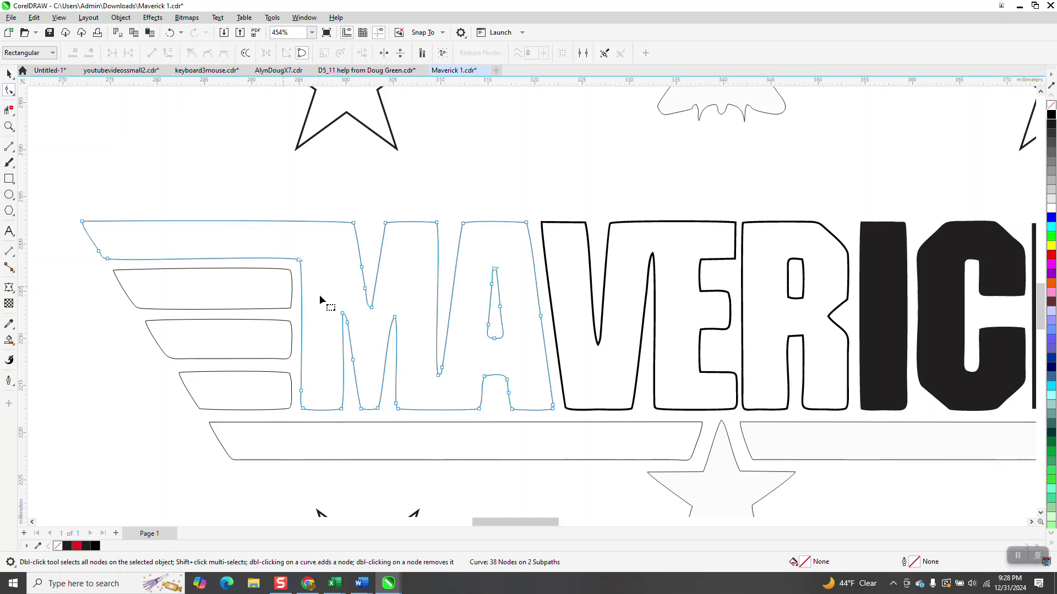
click(348, 324)
key(Delete)
click(439, 368)
key(Delete)
click(508, 393)
key(Delete)
- Delete the extra nodes along the A's right edge and on the left slope of the M's upper notch
click(553, 406)
key(Delete)
click(541, 317)
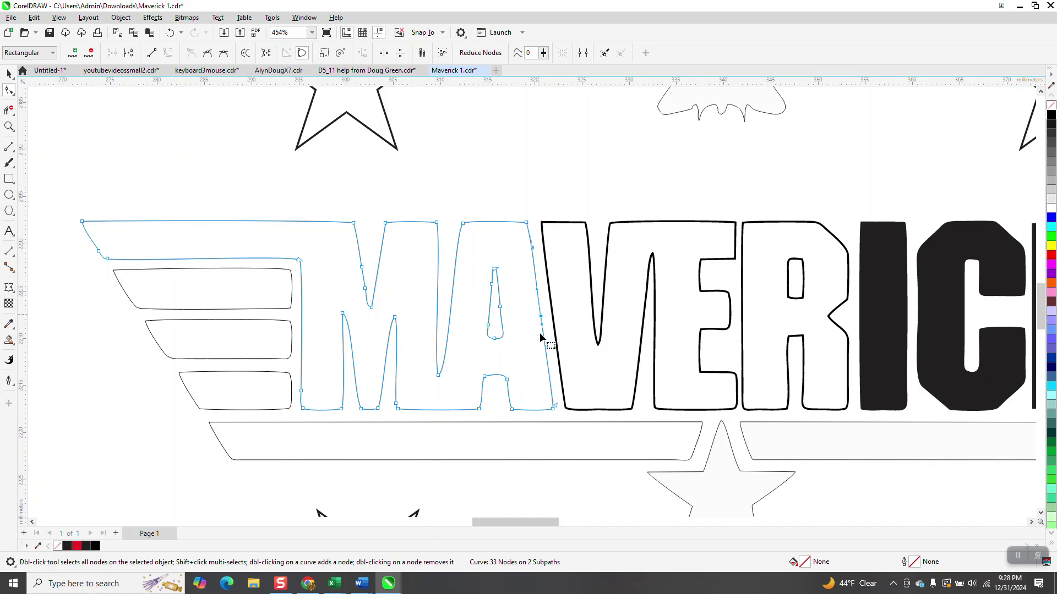
key(Delete)
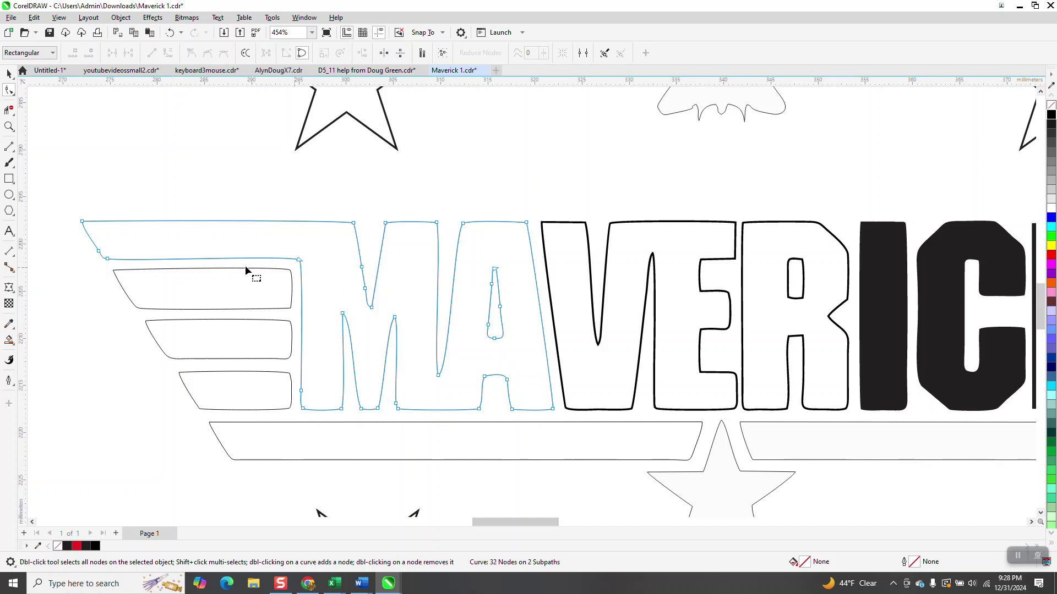
click(362, 269)
key(Delete)
click(366, 295)
key(Delete)
- Select all nodes of the wing-and-MA curve and convert its segments to straight lines
drag(68, 204, 557, 441)
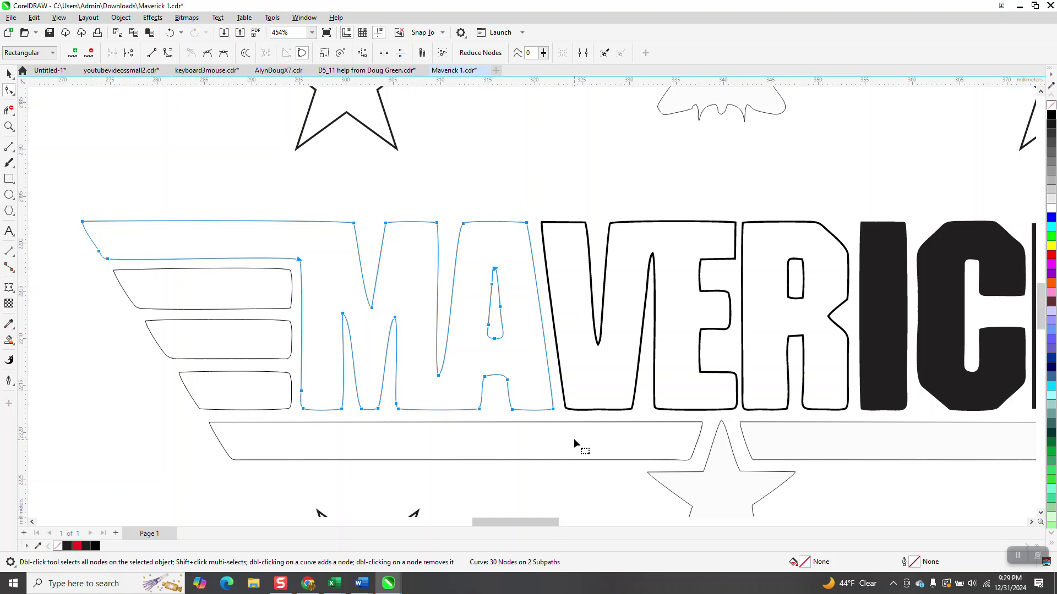
right_click(507, 256)
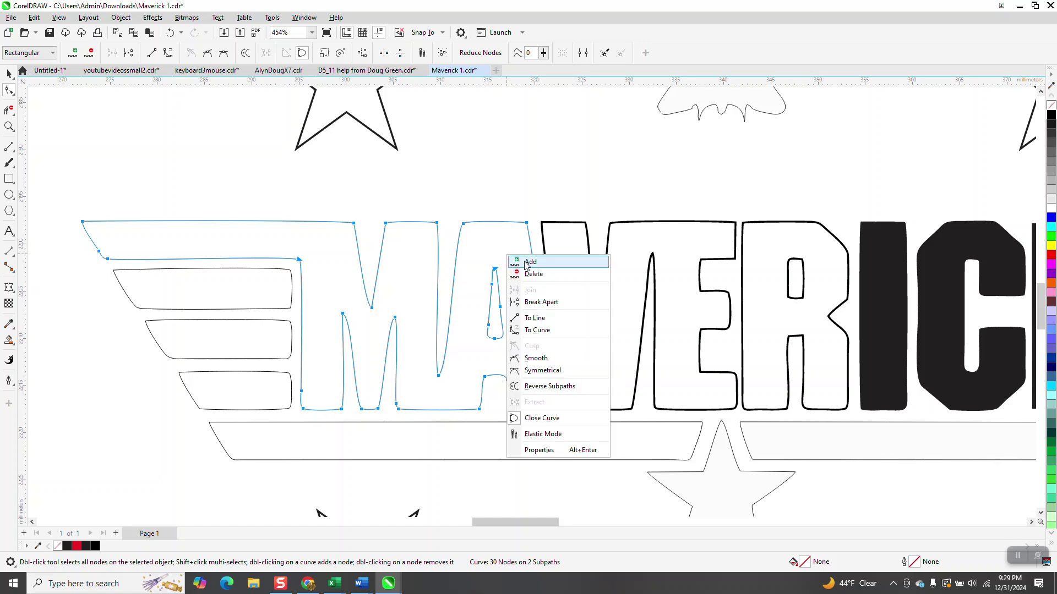
click(542, 318)
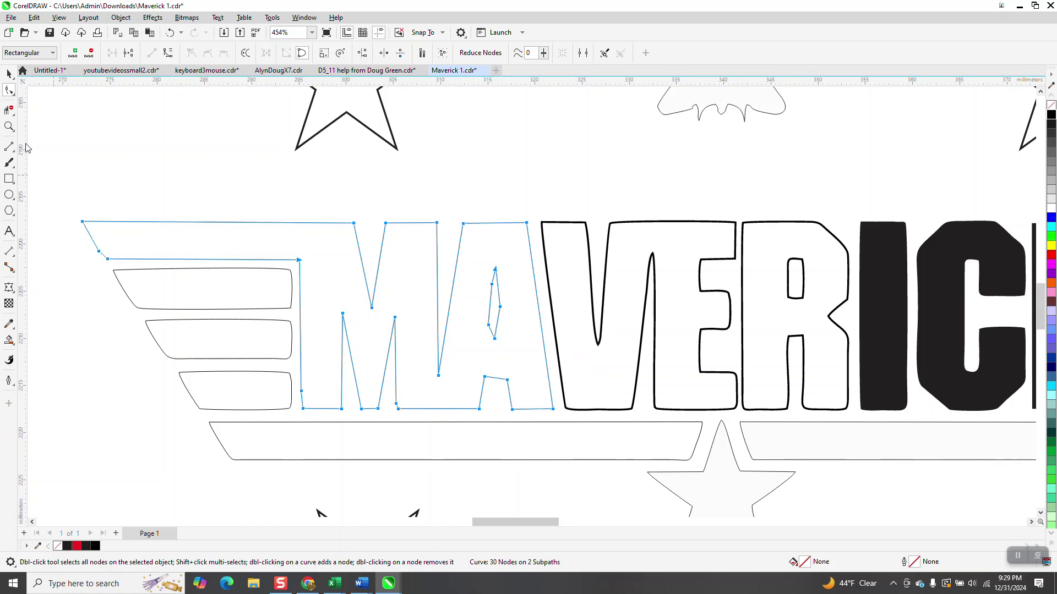
- Align the two upper nodes of the opening between the A's legs horizontally
click(10, 127)
drag(437, 359, 552, 410)
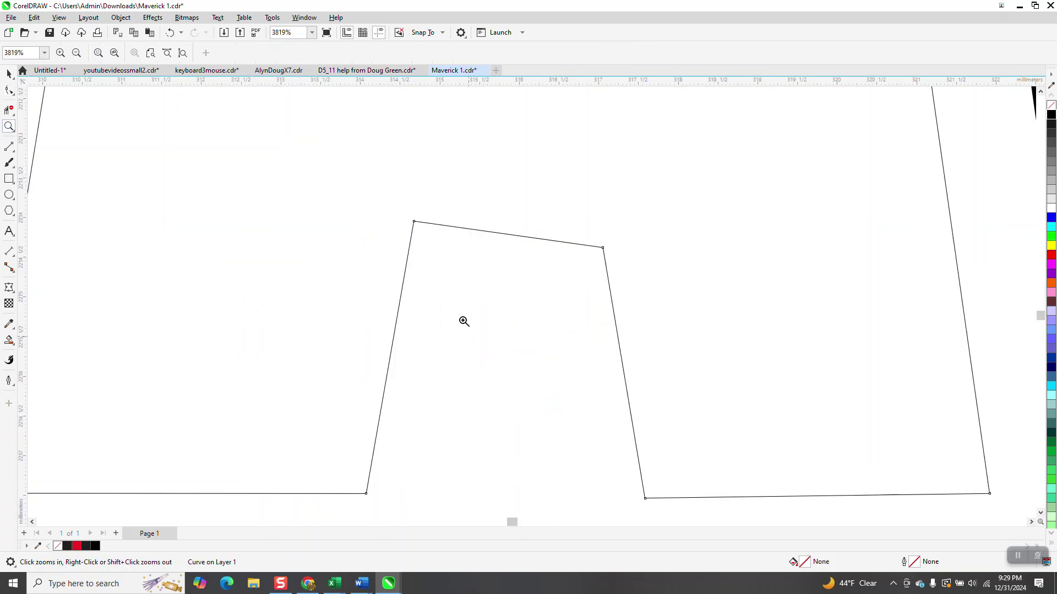
click(9, 90)
click(443, 229)
scroll(444, 228, down, 2)
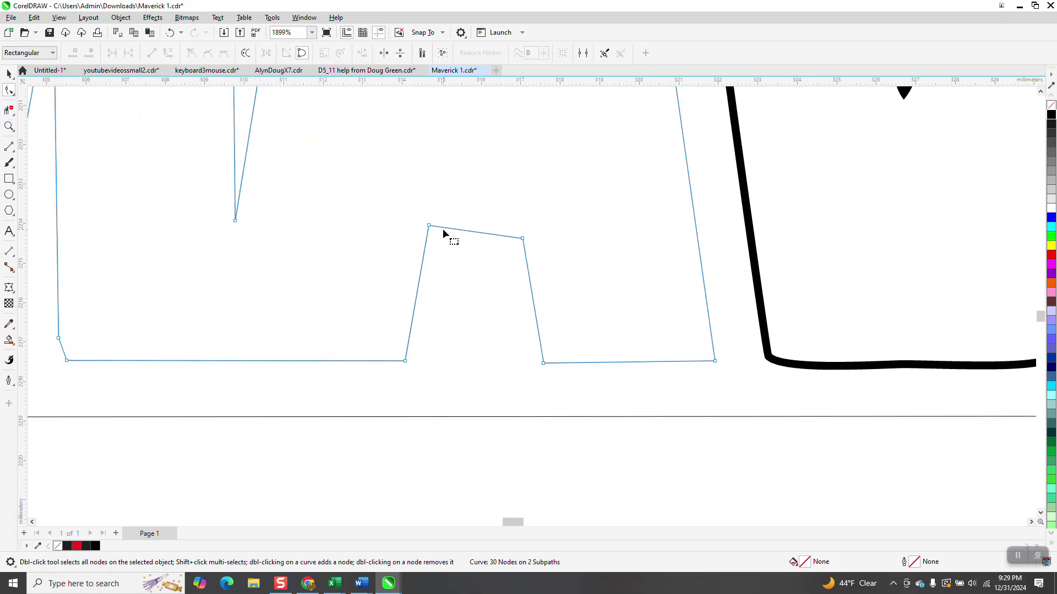
click(444, 230)
drag(387, 214, 619, 266)
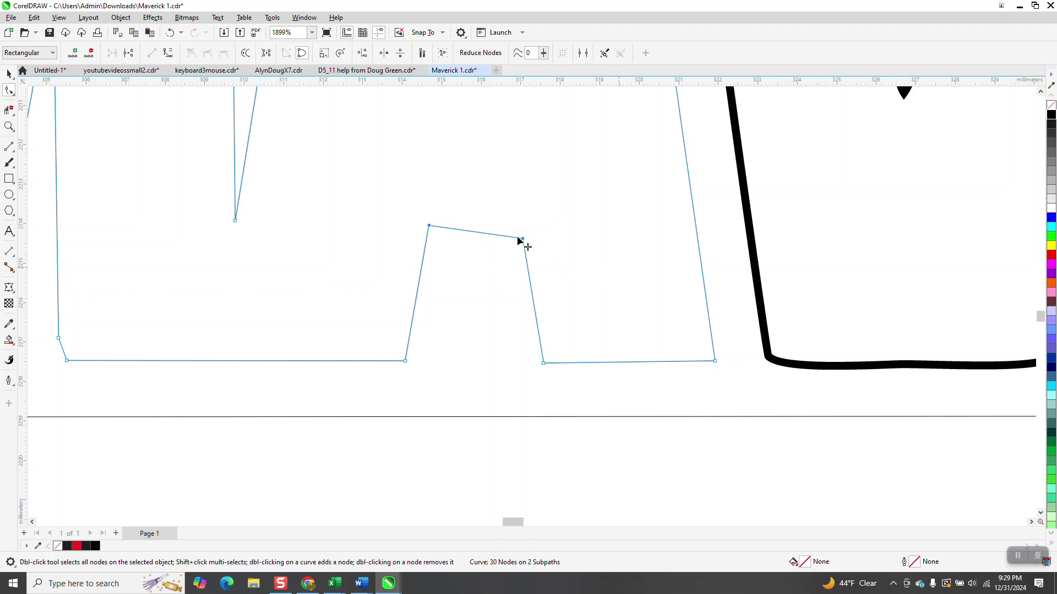
click(362, 53)
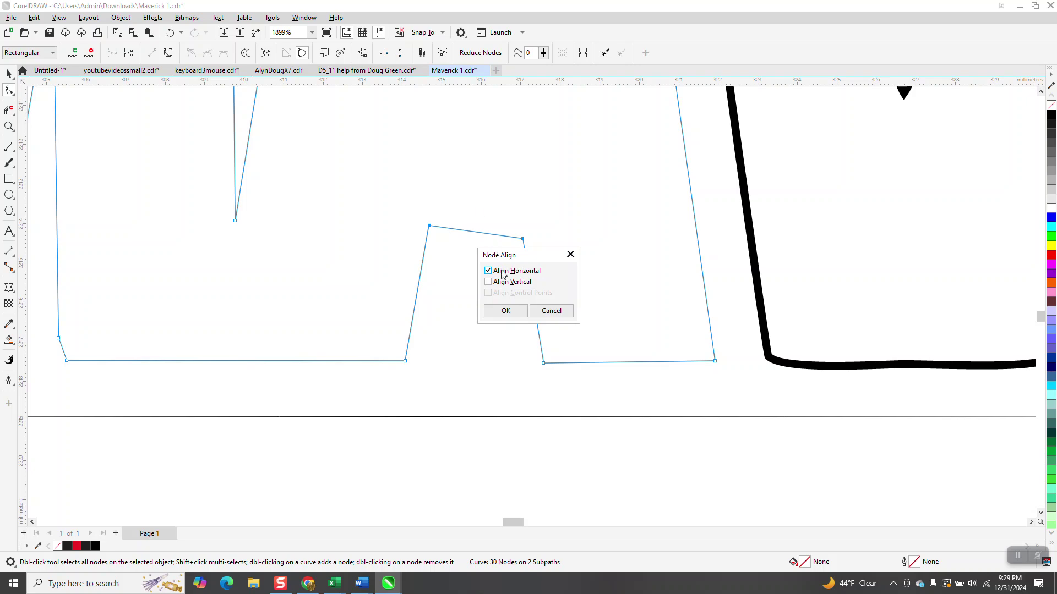
click(505, 311)
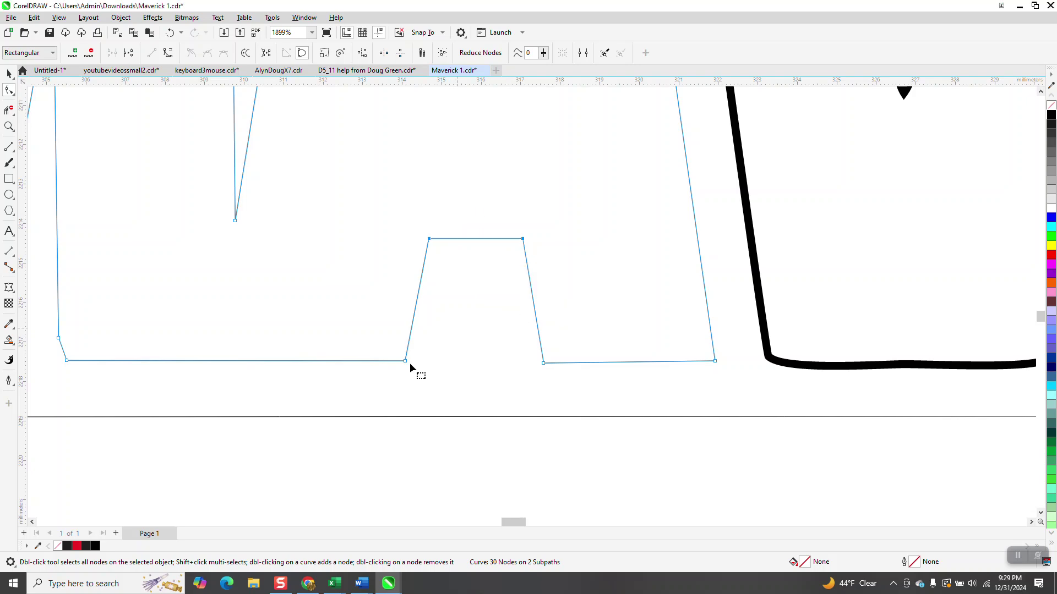
- Delete the two middle side nodes of the A's inner counter
scroll(410, 365, down, 3)
scroll(361, 334, down, 2)
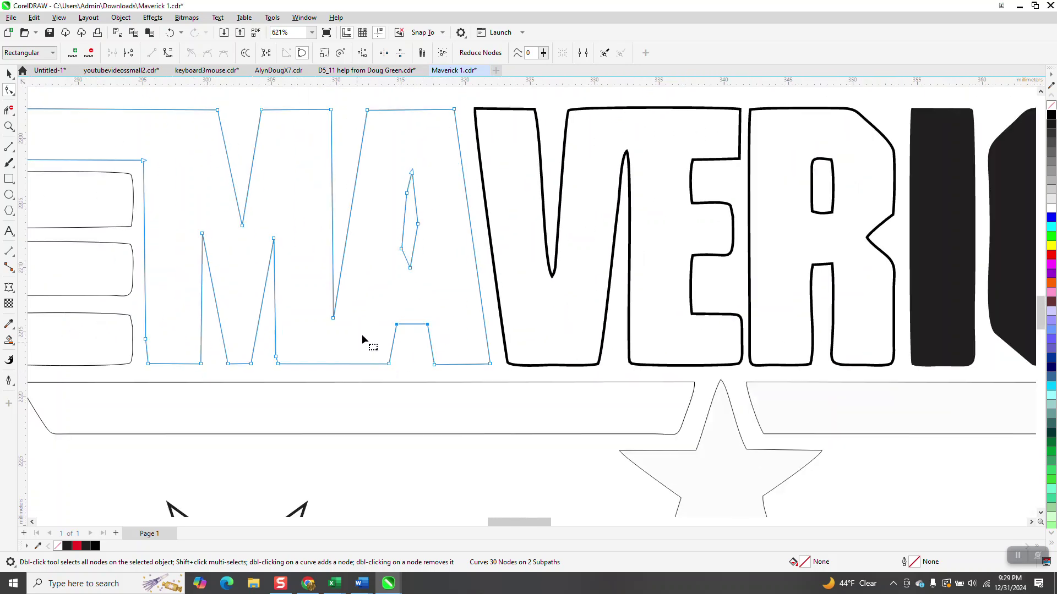
click(9, 126)
drag(377, 155, 532, 321)
click(8, 90)
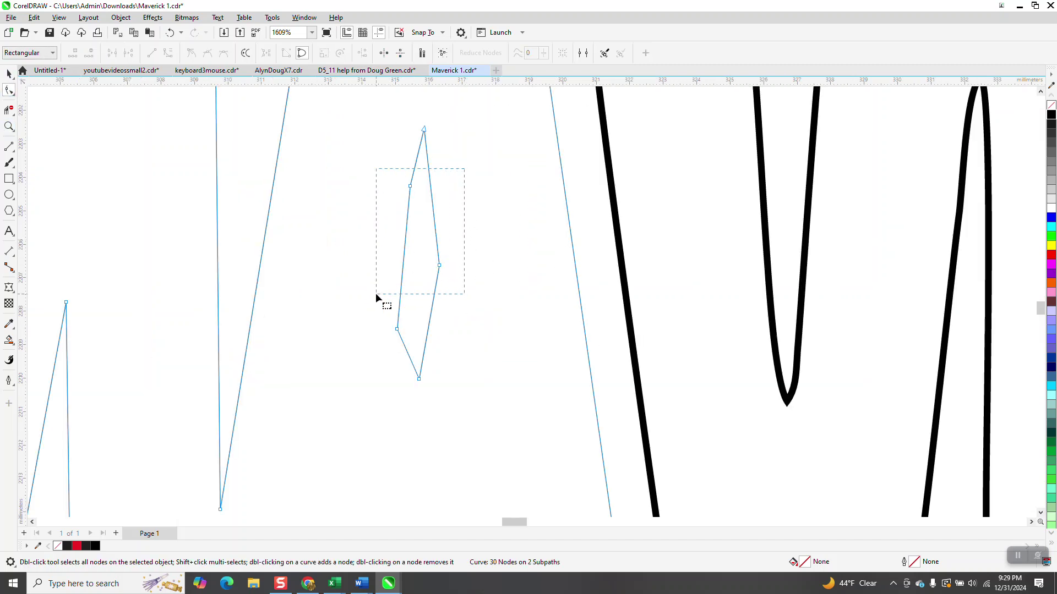
drag(377, 295, 379, 295)
key(Delete)
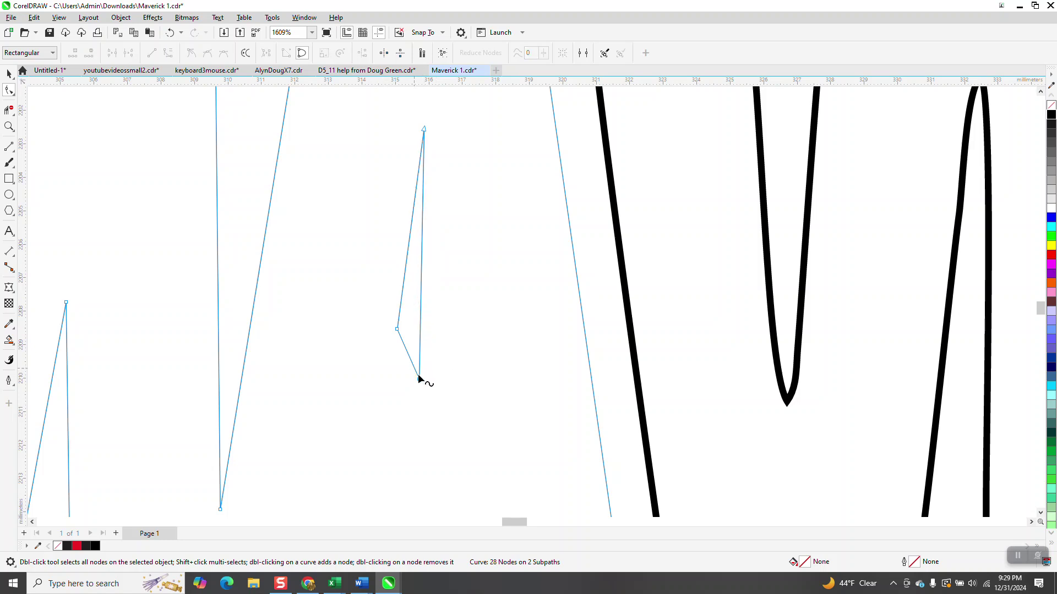
- Reposition the three remaining nodes of the A's counter to form an upright triangle with a wider base
drag(419, 379, 443, 375)
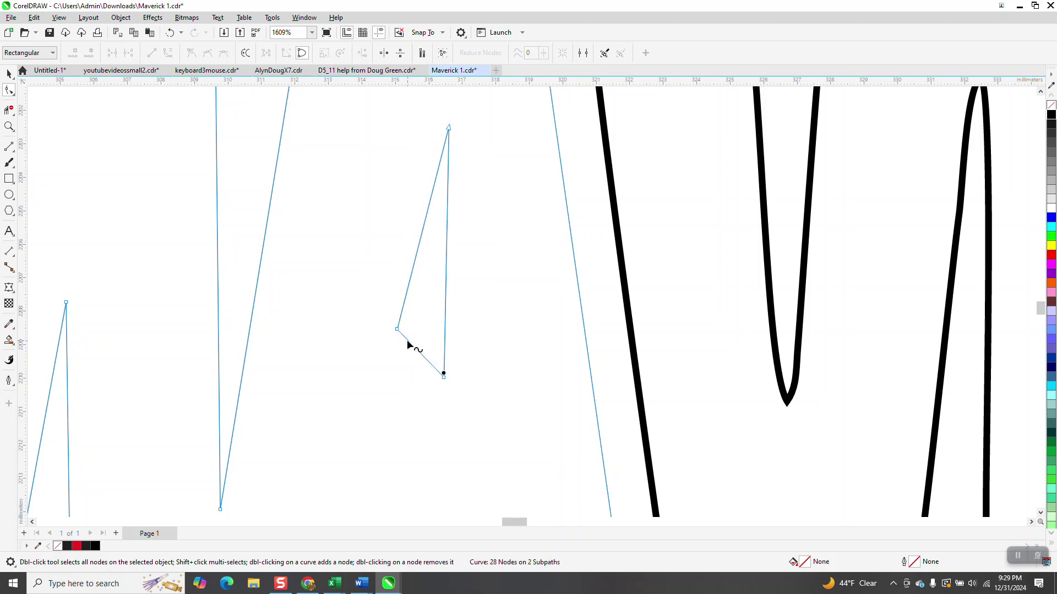
drag(396, 332, 388, 372)
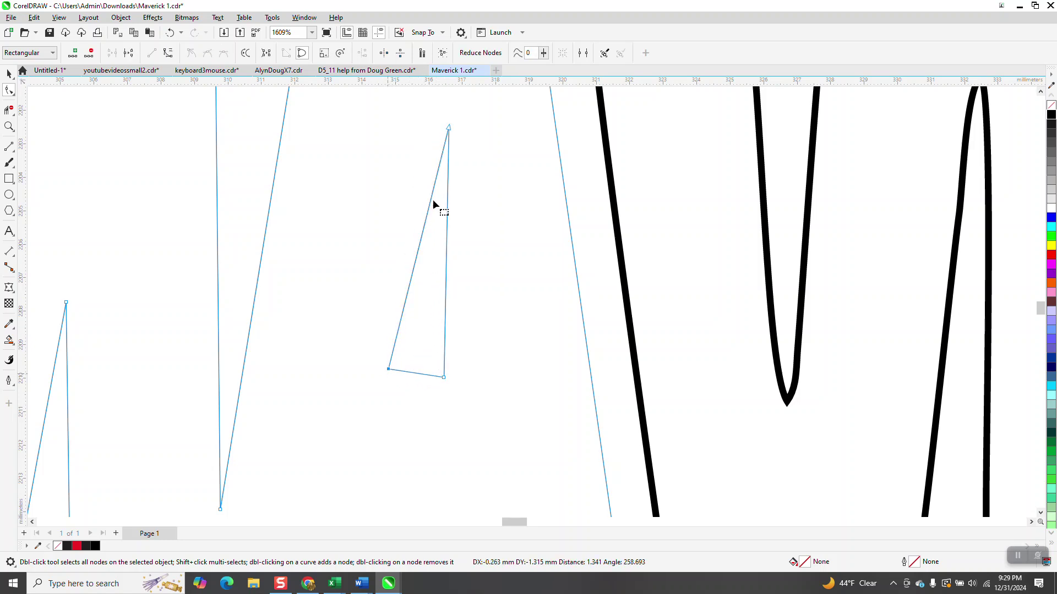
drag(448, 128, 429, 123)
- Align the two base nodes of the A's triangular counter horizontally
scroll(474, 227, down, 2)
drag(424, 266, 505, 335)
click(361, 54)
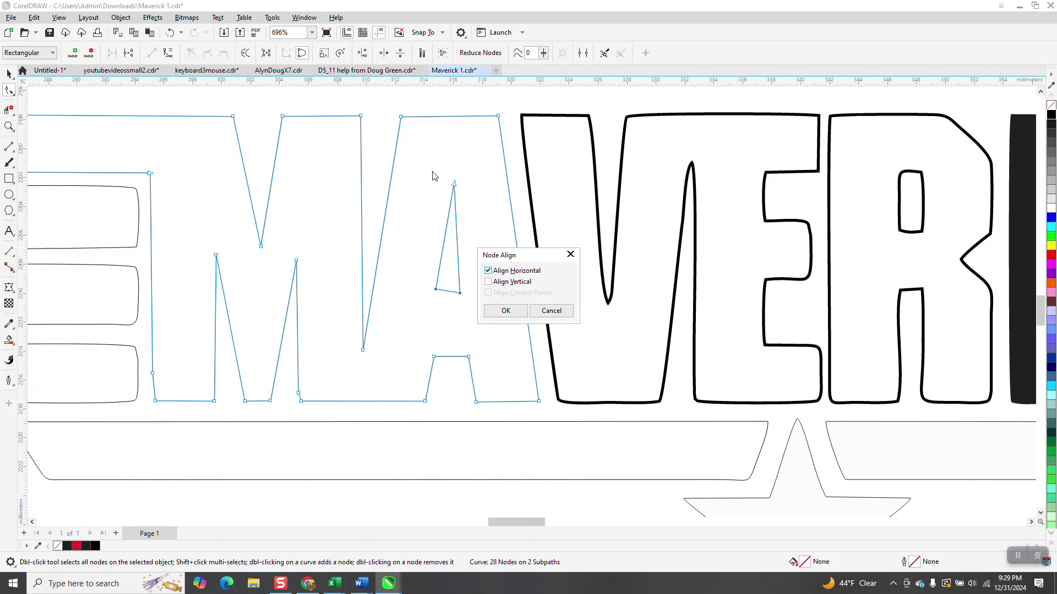
click(506, 311)
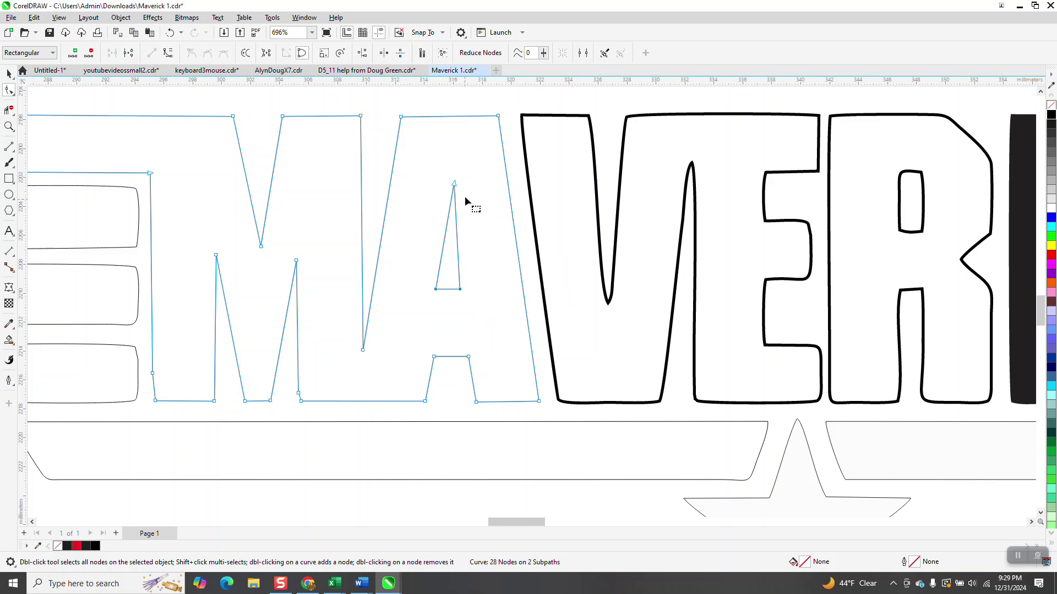
- Align the two top corner nodes of the A horizontally
click(9, 127)
drag(393, 107, 562, 183)
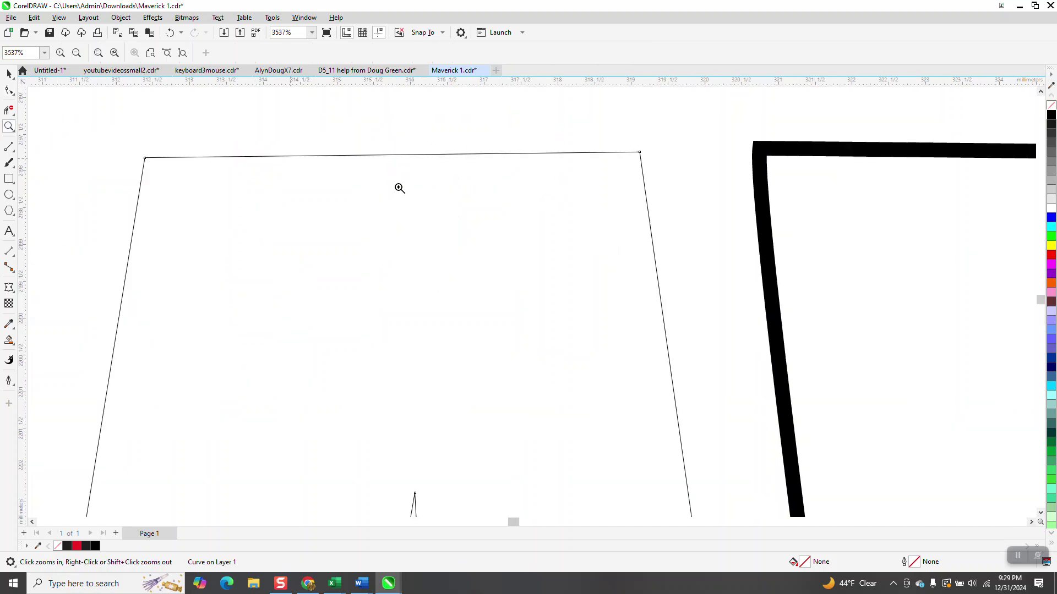
right_click(529, 176)
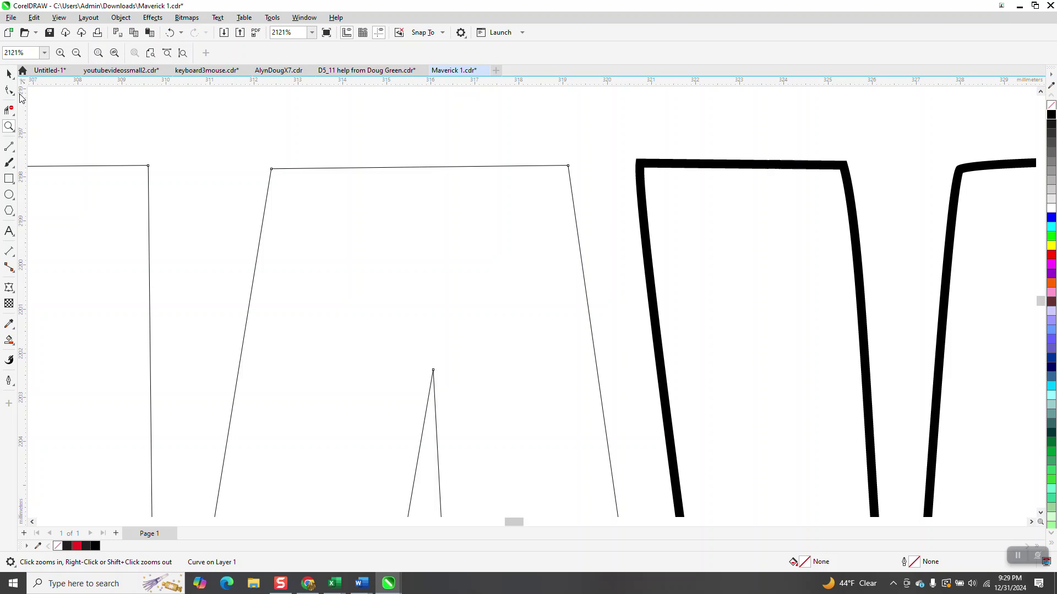
click(9, 90)
drag(596, 202, 596, 202)
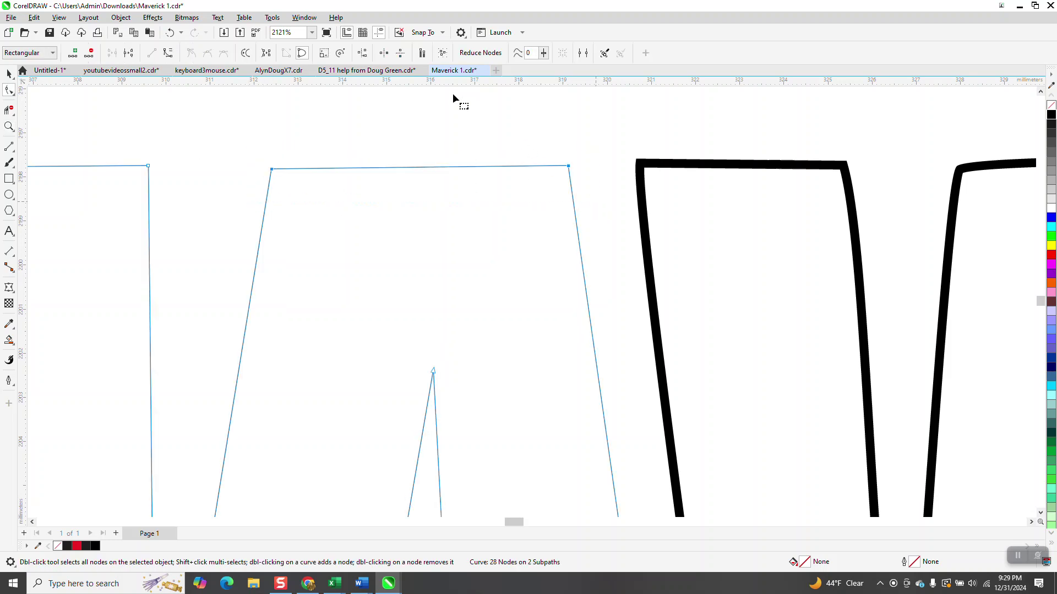
click(363, 53)
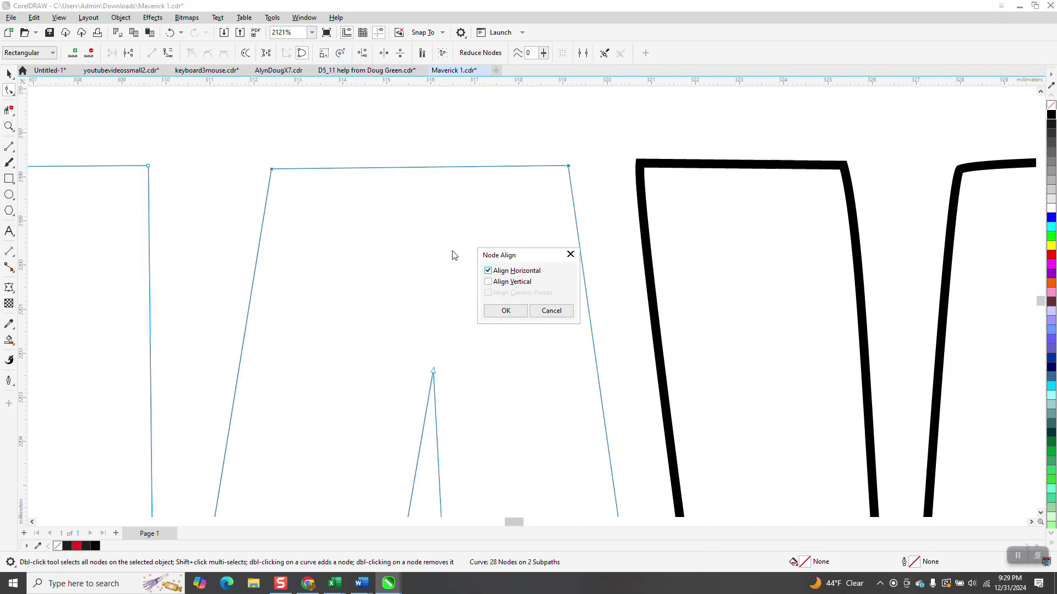
click(524, 312)
scroll(507, 116, down, 1)
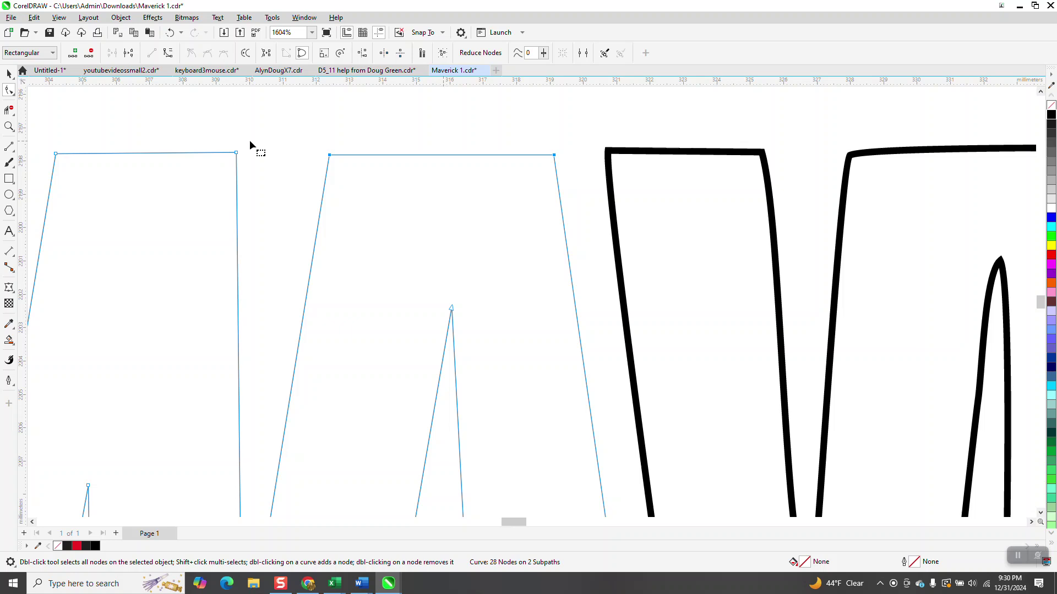
- Add a midpoint node to the A's top edge and place a vertical guideline through it
click(9, 74)
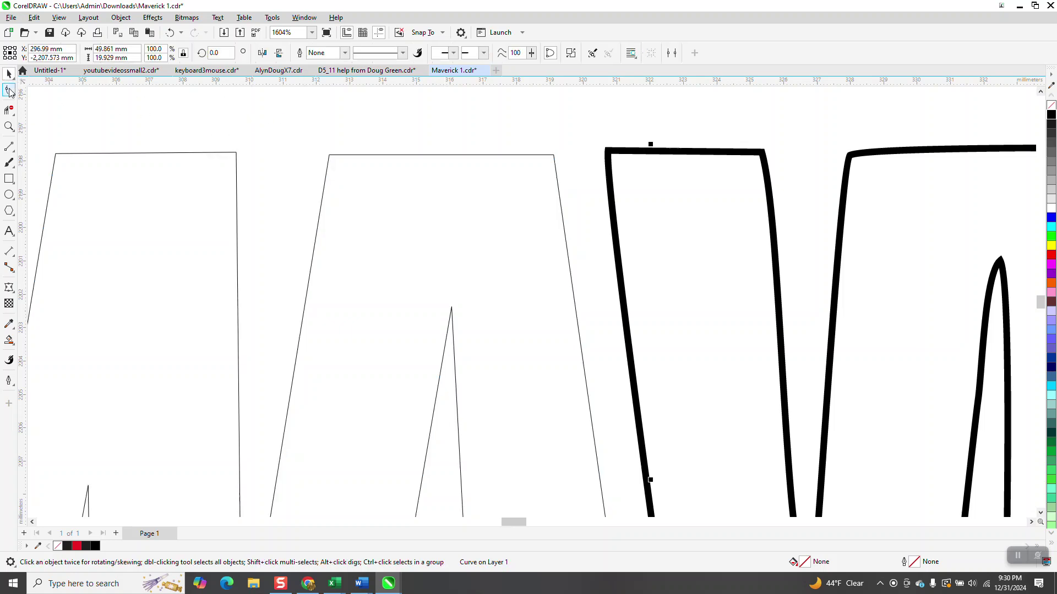
key(F10)
drag(553, 180, 566, 180)
click(77, 53)
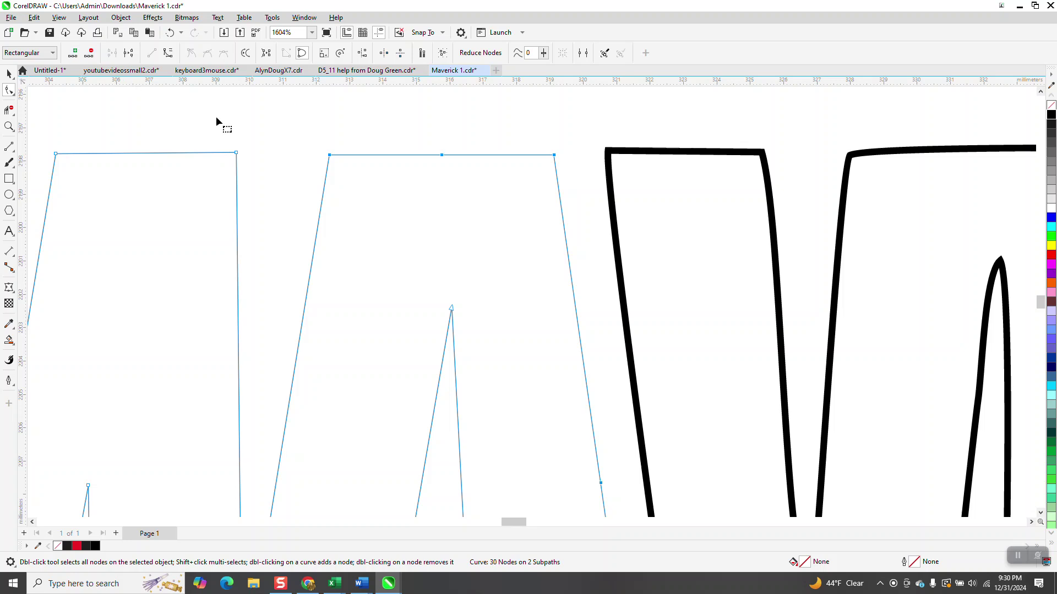
scroll(404, 152, down, 2)
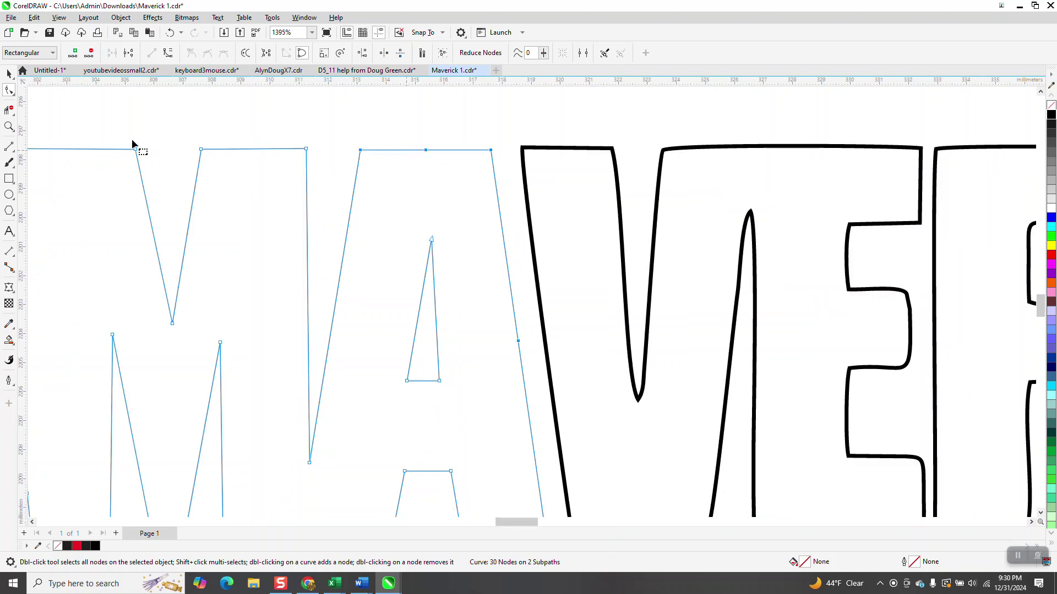
drag(379, 157, 425, 149)
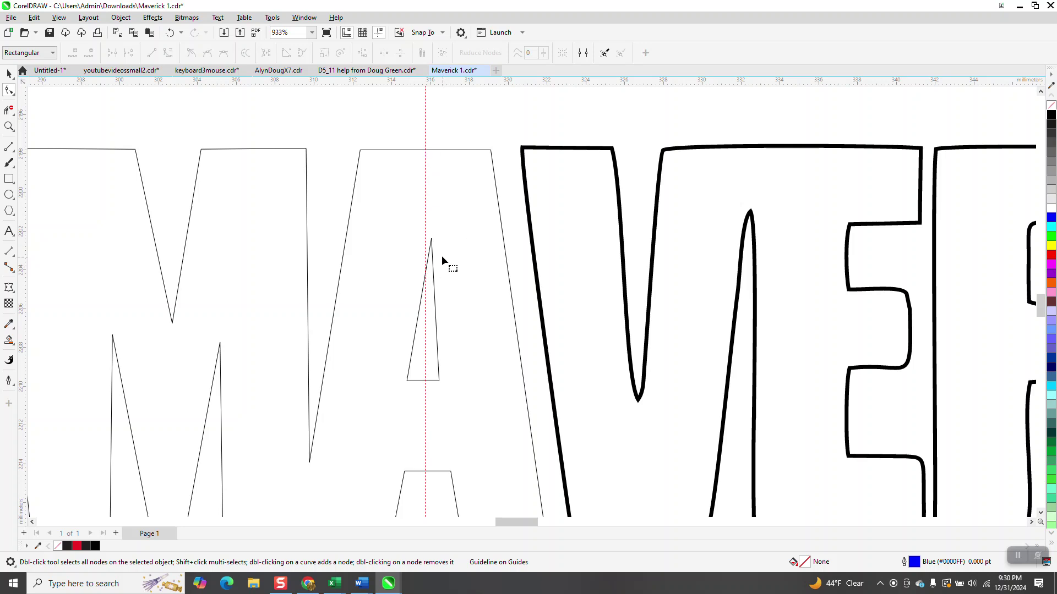
- Move the apex node of the A's triangular counter onto the vertical guideline
click(9, 127)
drag(337, 210, 600, 372)
click(9, 91)
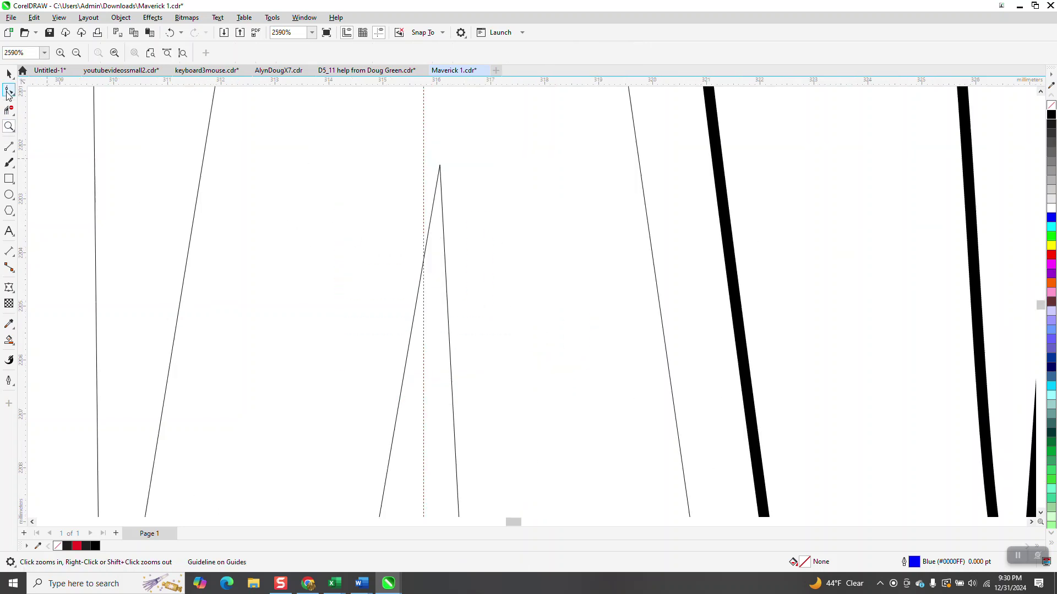
click(440, 170)
drag(441, 165, 423, 162)
scroll(428, 145, down, 3)
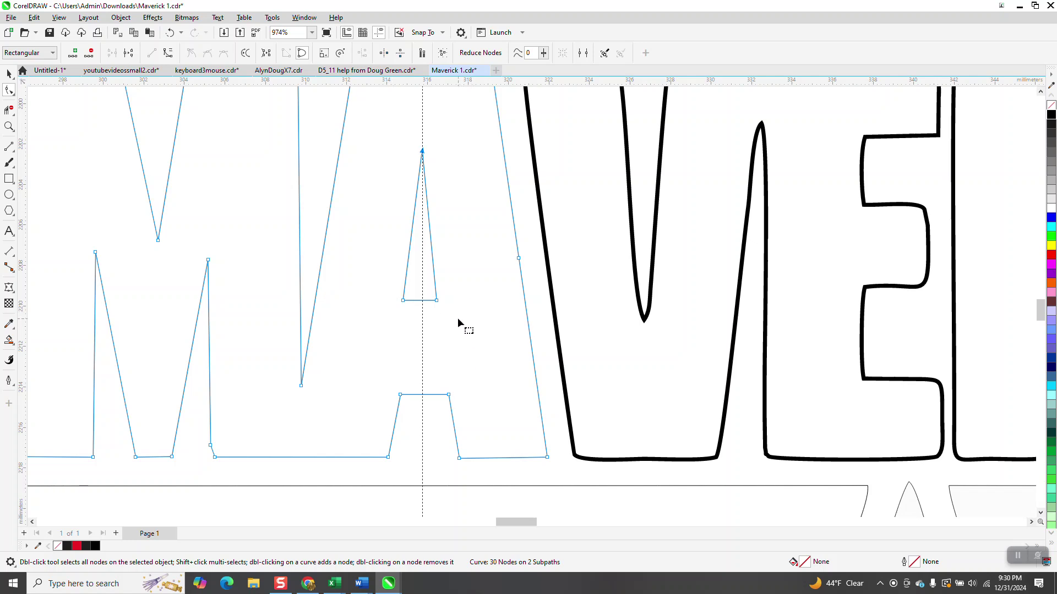
click(9, 127)
drag(358, 231, 615, 489)
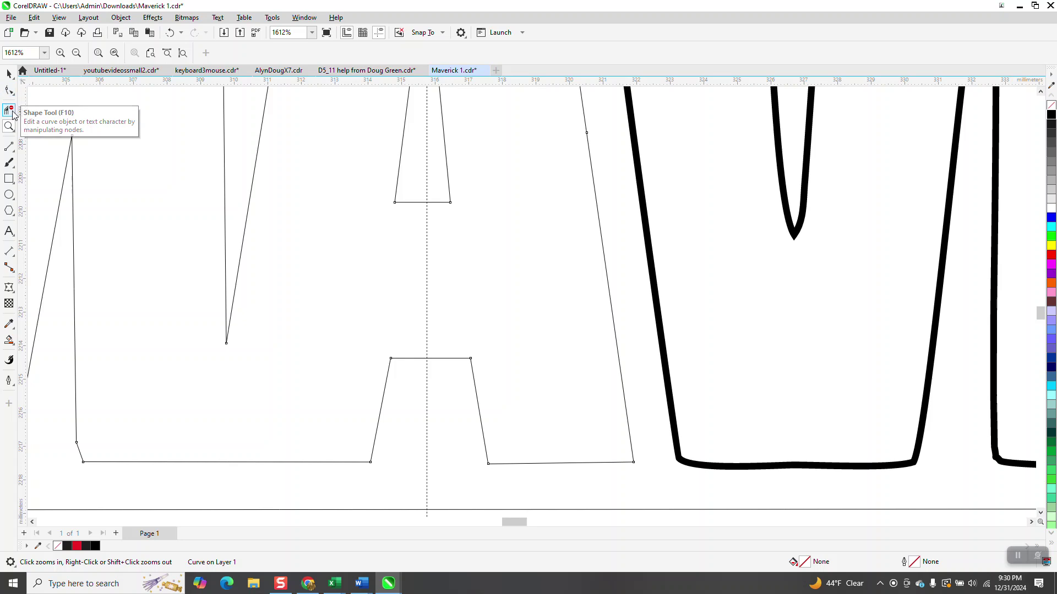
click(14, 152)
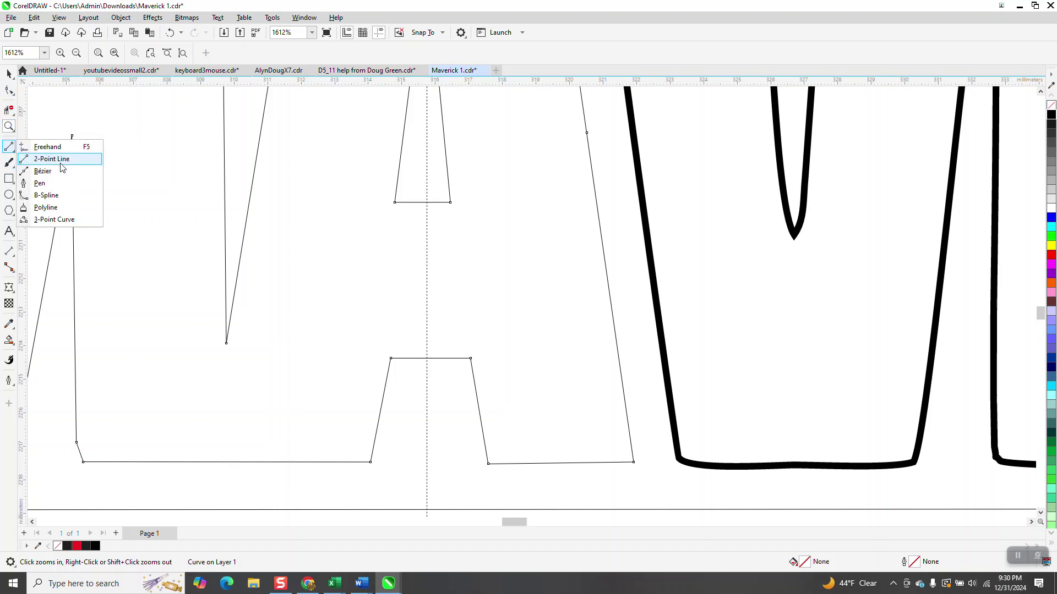
click(61, 164)
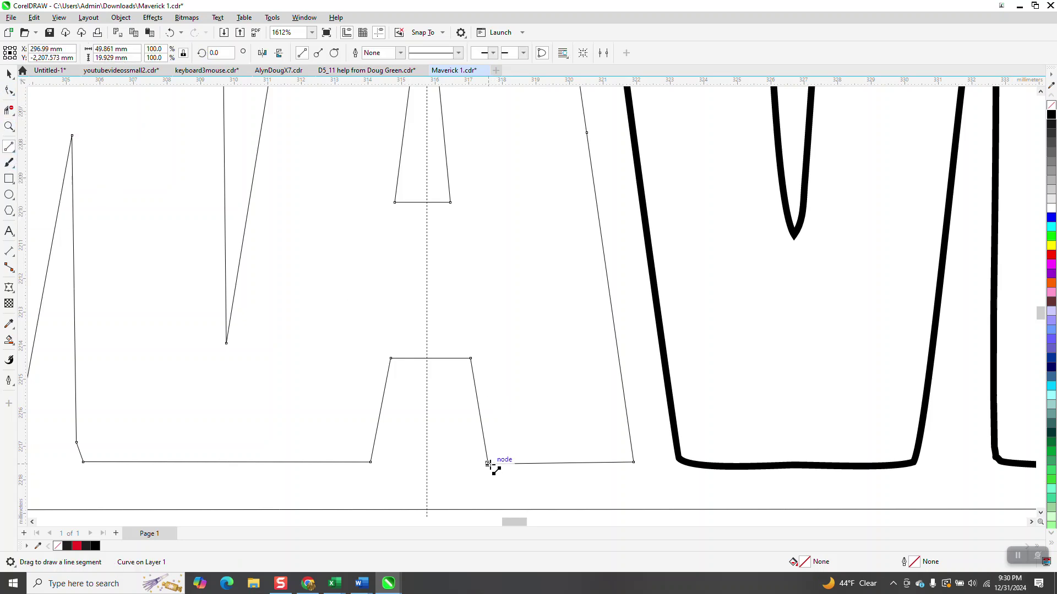
drag(470, 358, 488, 464)
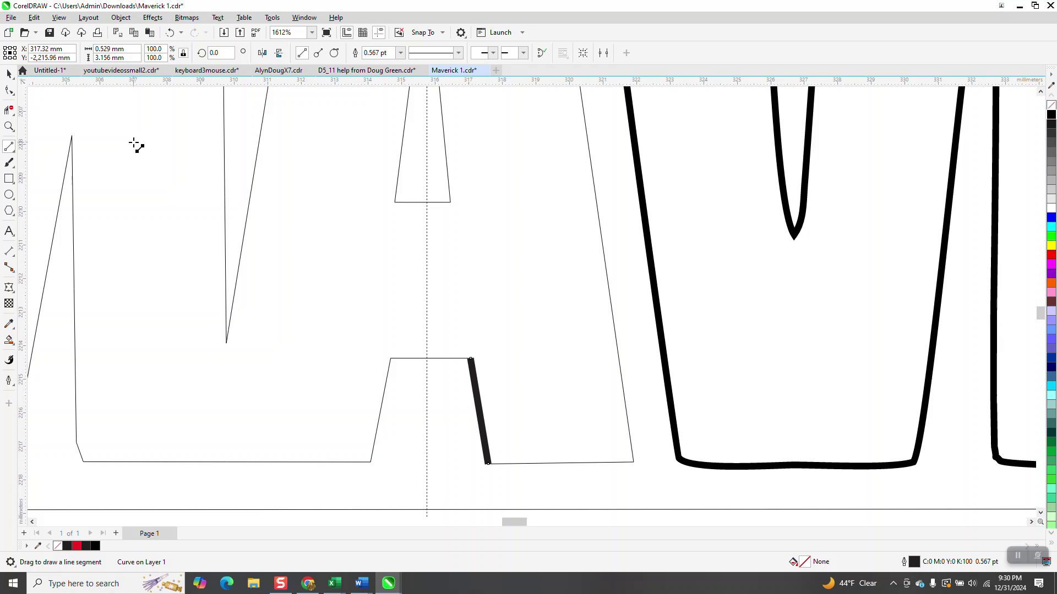
click(7, 74)
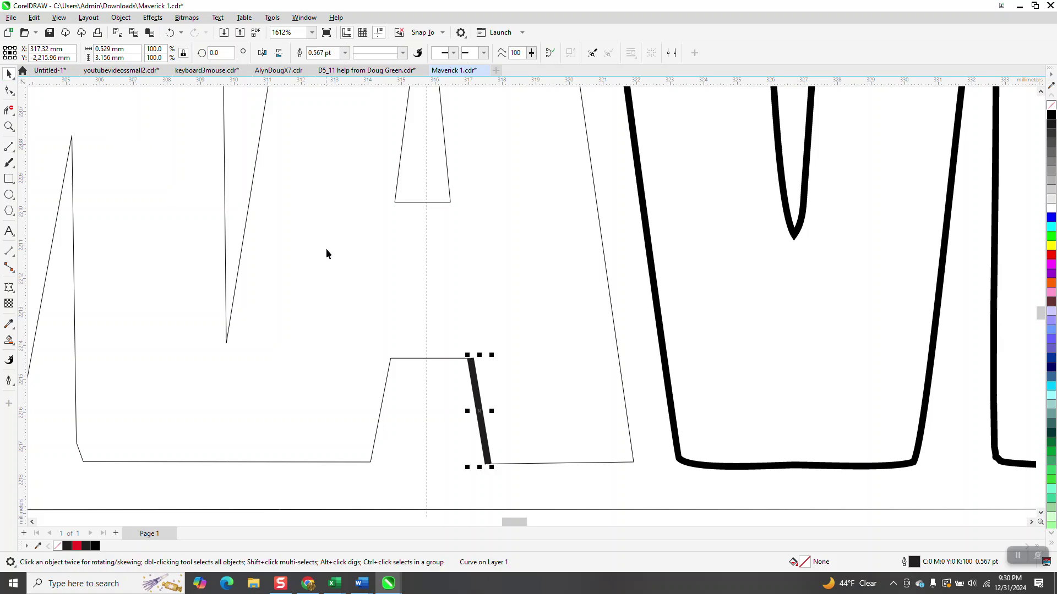
key(Delete)
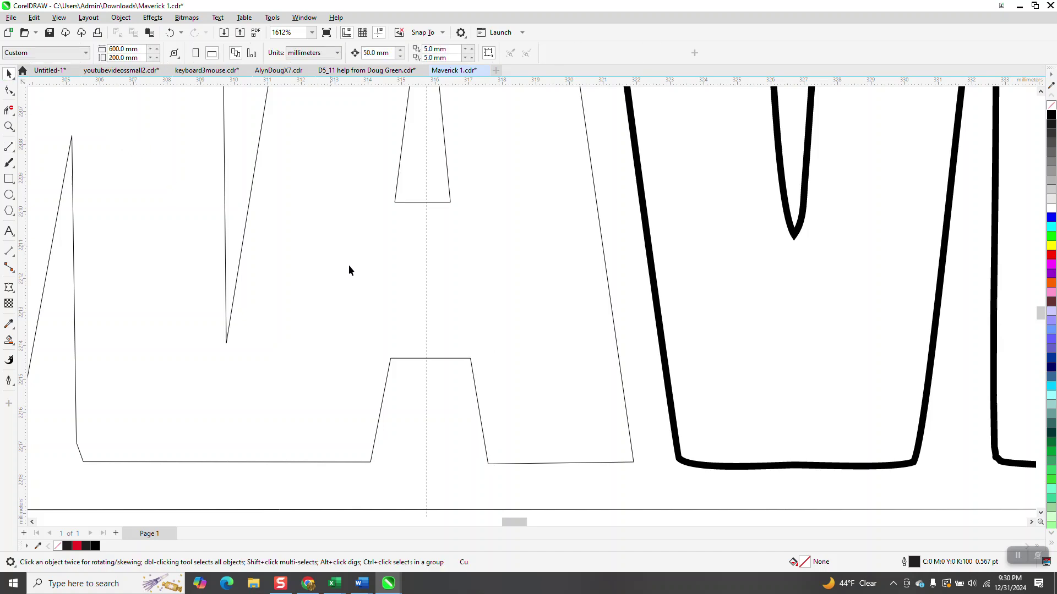
- Set the document's default outline for graphic objects to hairline width in RGB red (#FF0000)
click(914, 561)
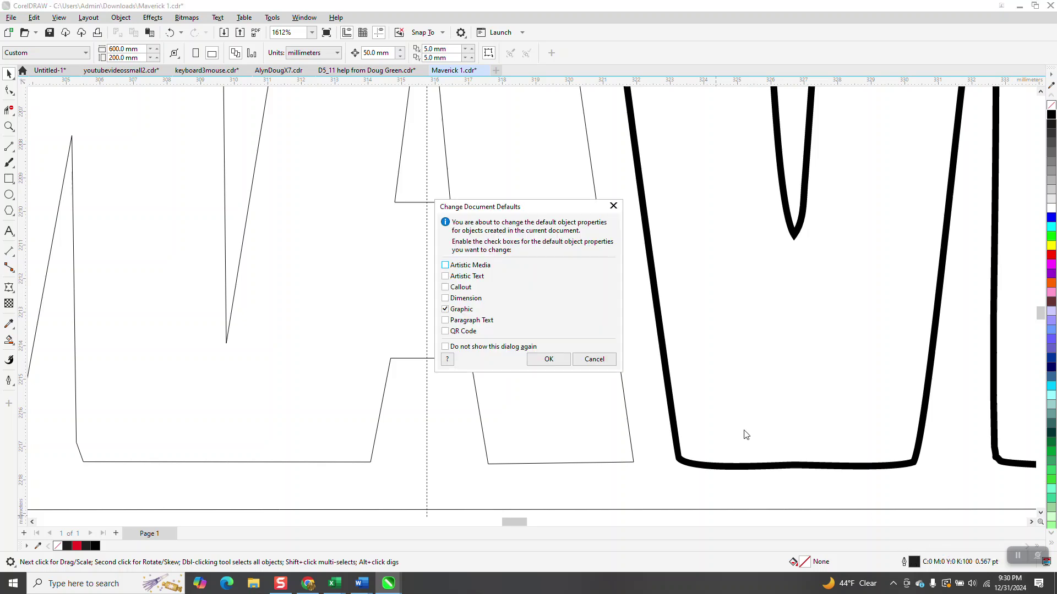
click(548, 360)
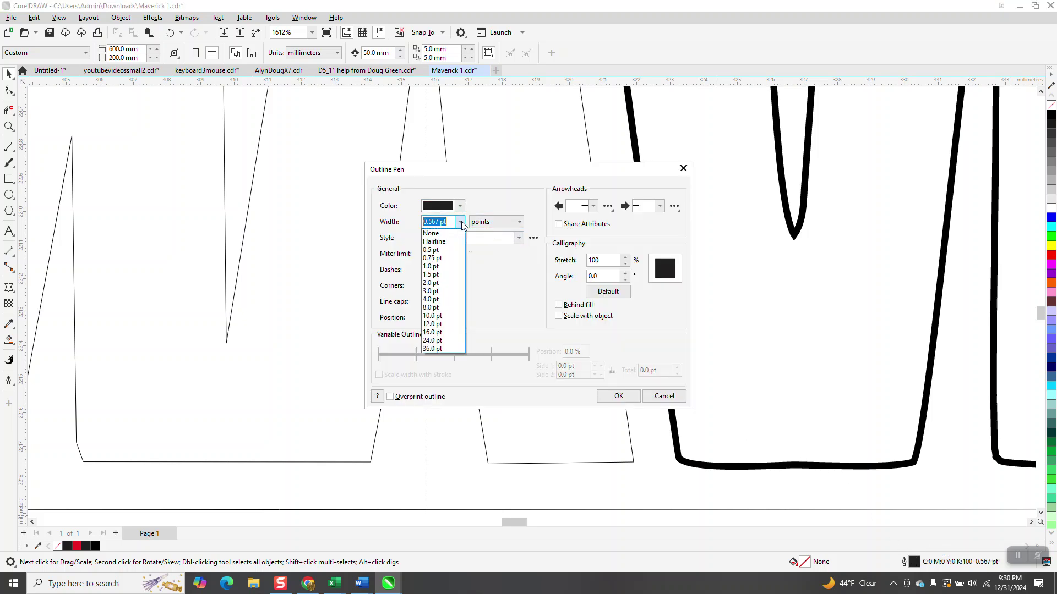
click(437, 241)
click(461, 206)
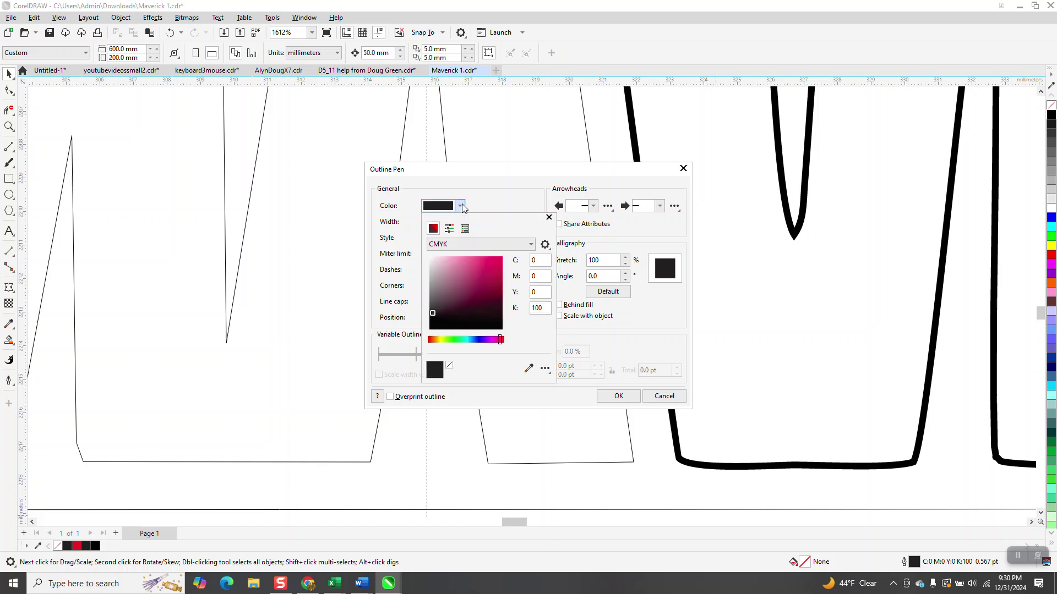
click(531, 246)
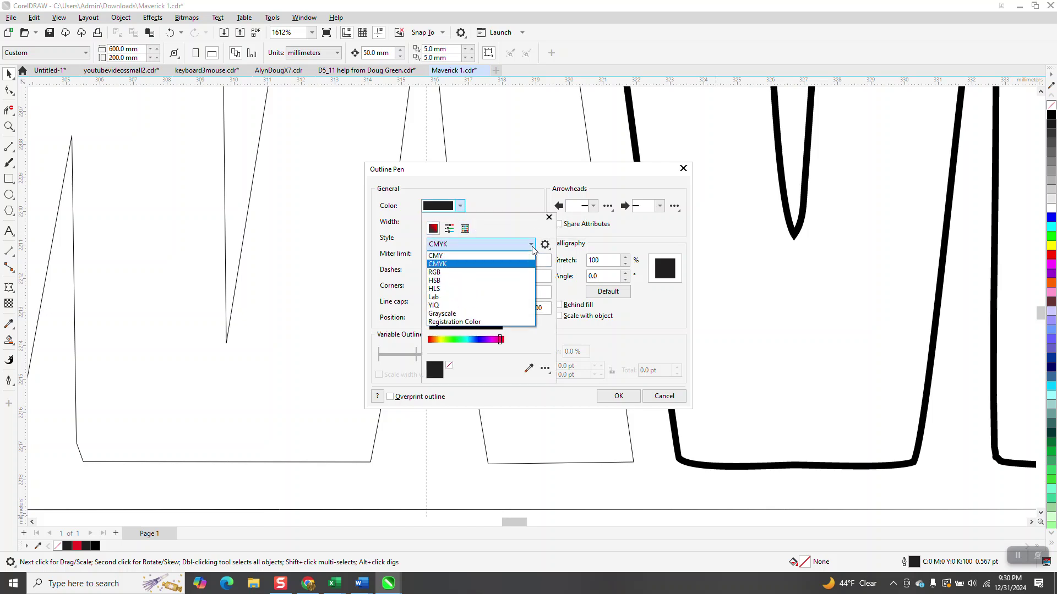
click(447, 274)
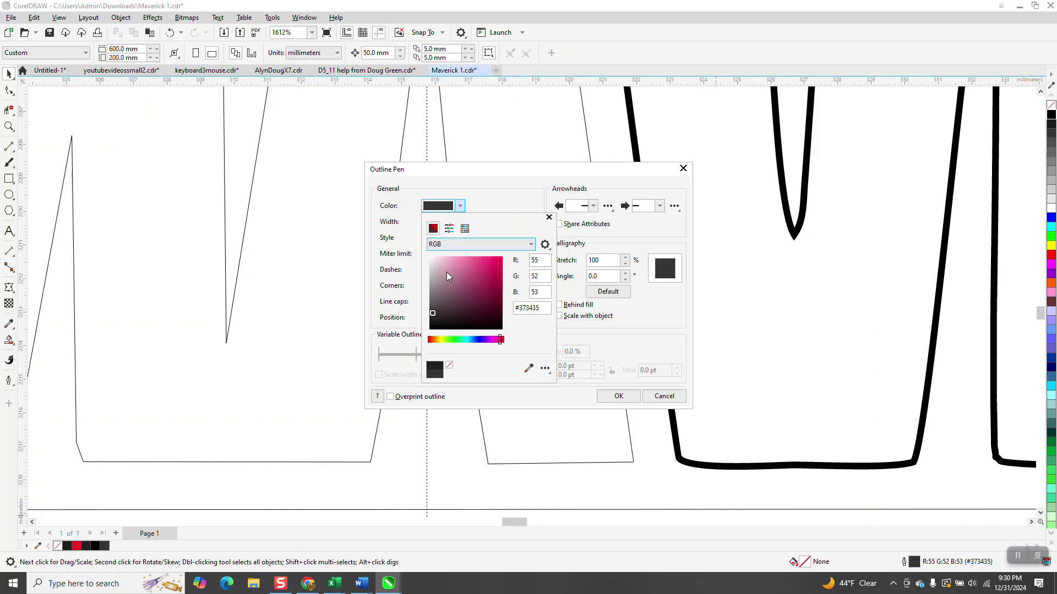
click(465, 228)
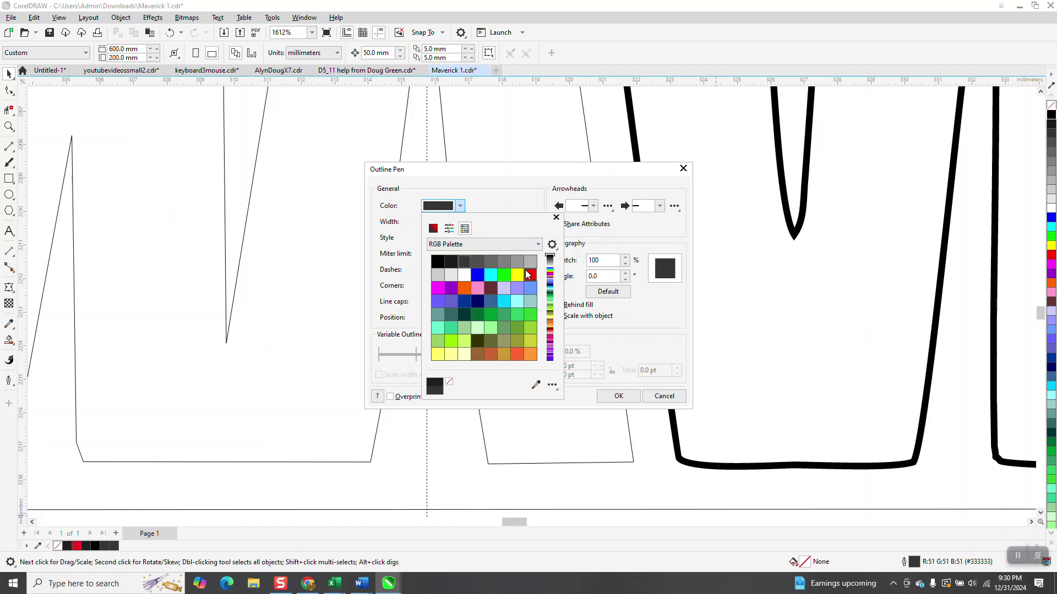
click(528, 274)
click(619, 396)
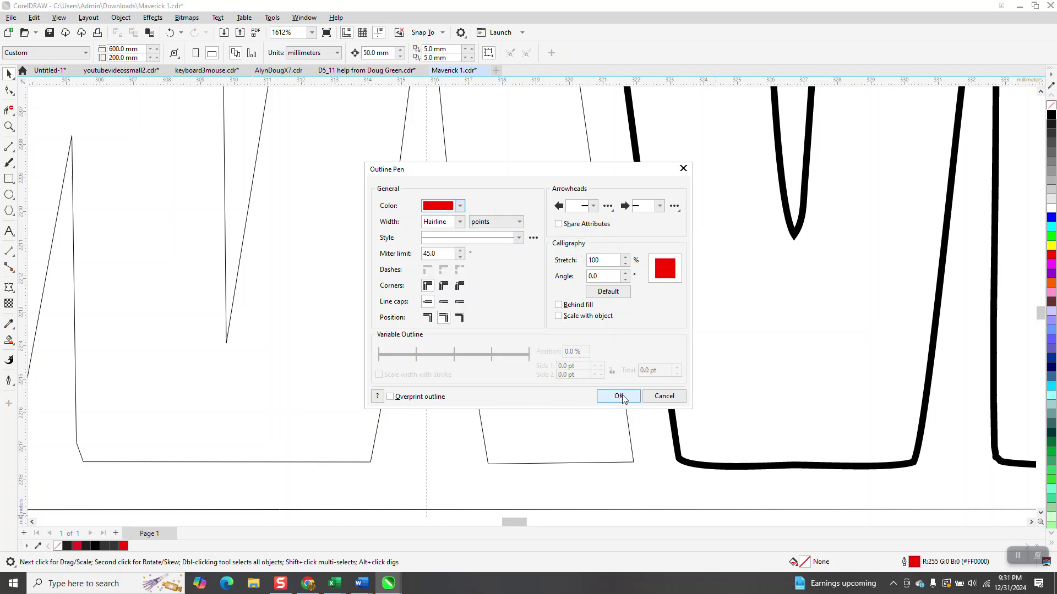
click(619, 396)
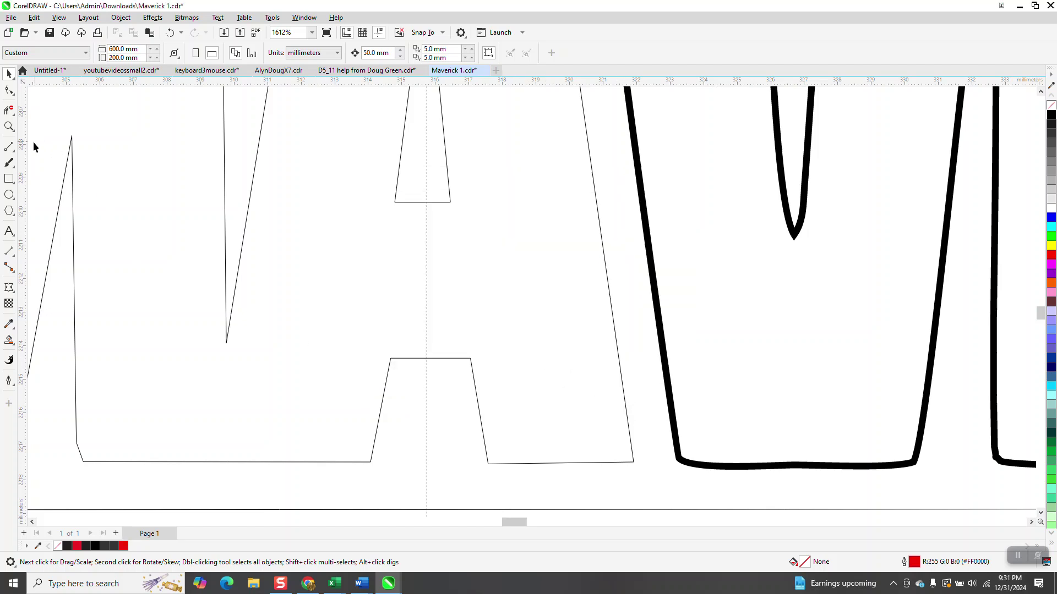
- Draw a 2-point line along the right side of the A's leg opening and scale it up into the counter, about 8.15 mm high
click(10, 147)
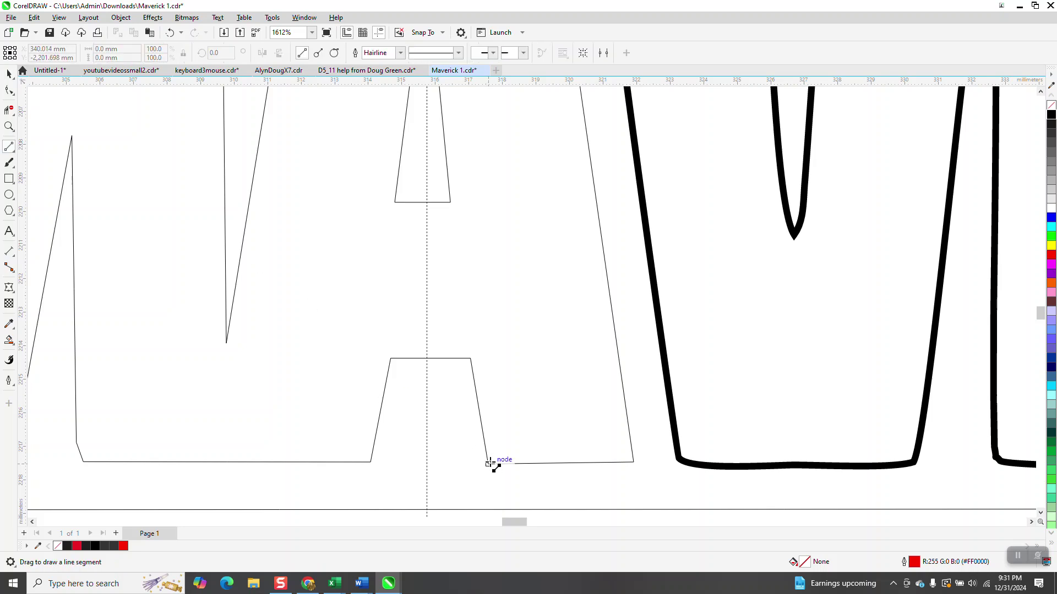
drag(488, 464, 471, 358)
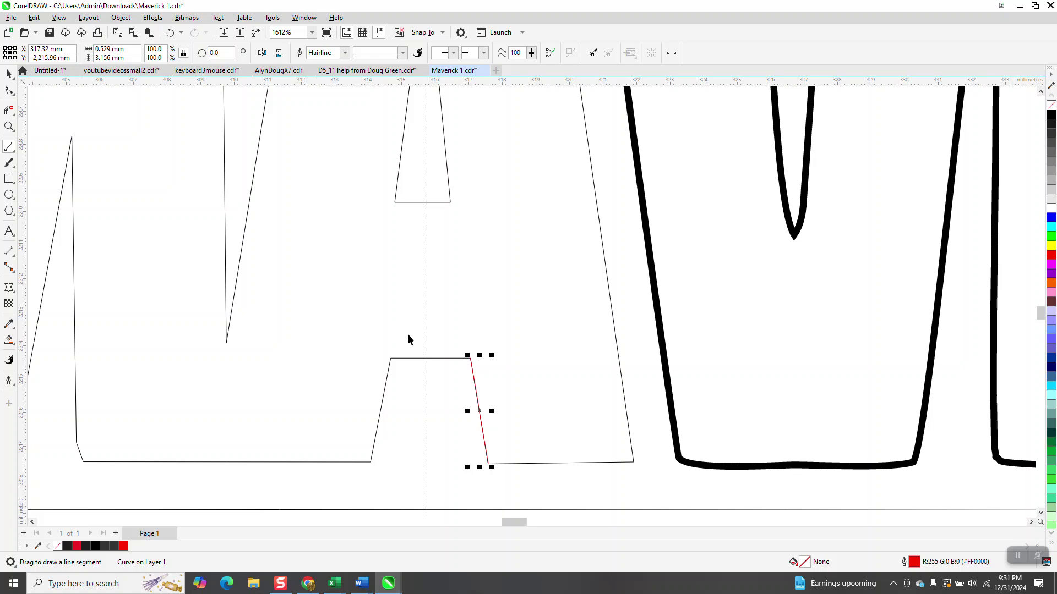
key(space)
drag(480, 355, 461, 244)
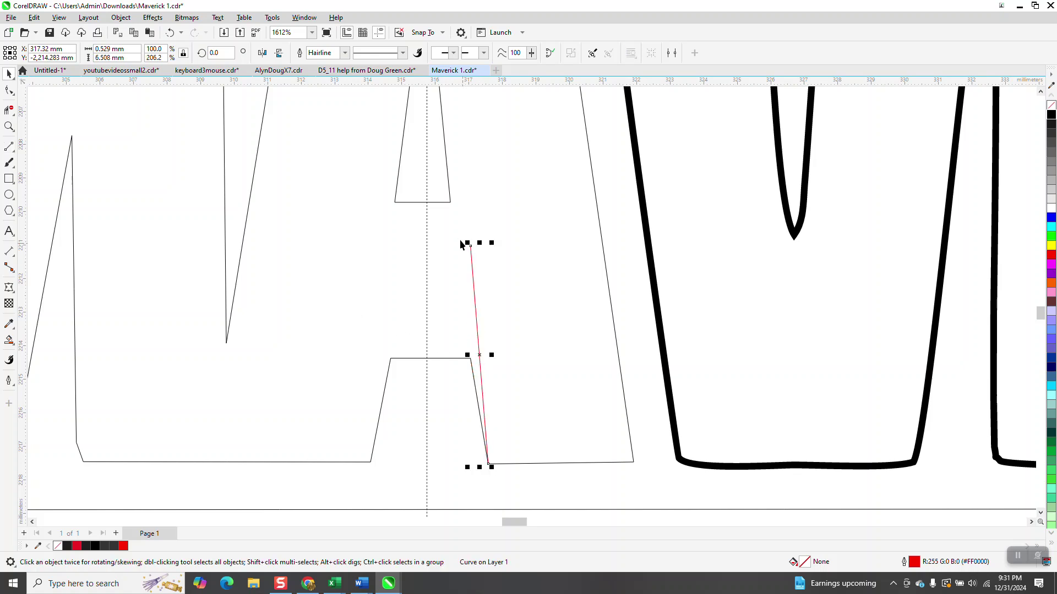
click(170, 32)
drag(467, 355, 407, 188)
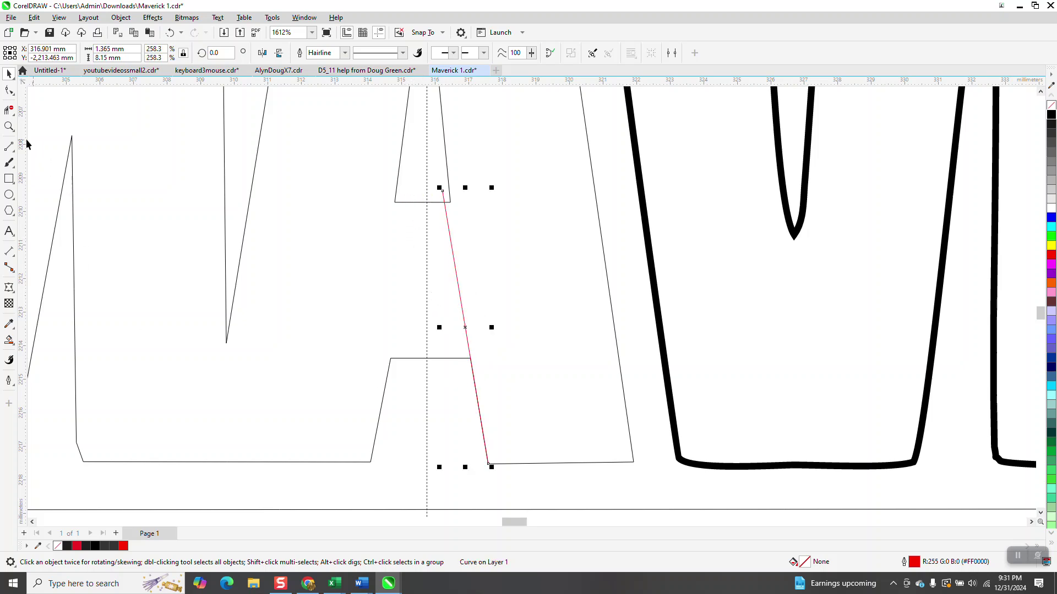
- Draw a 2-point line along the left side of the A's leg opening and scale it up into the counter, about 7.9 mm high
click(11, 147)
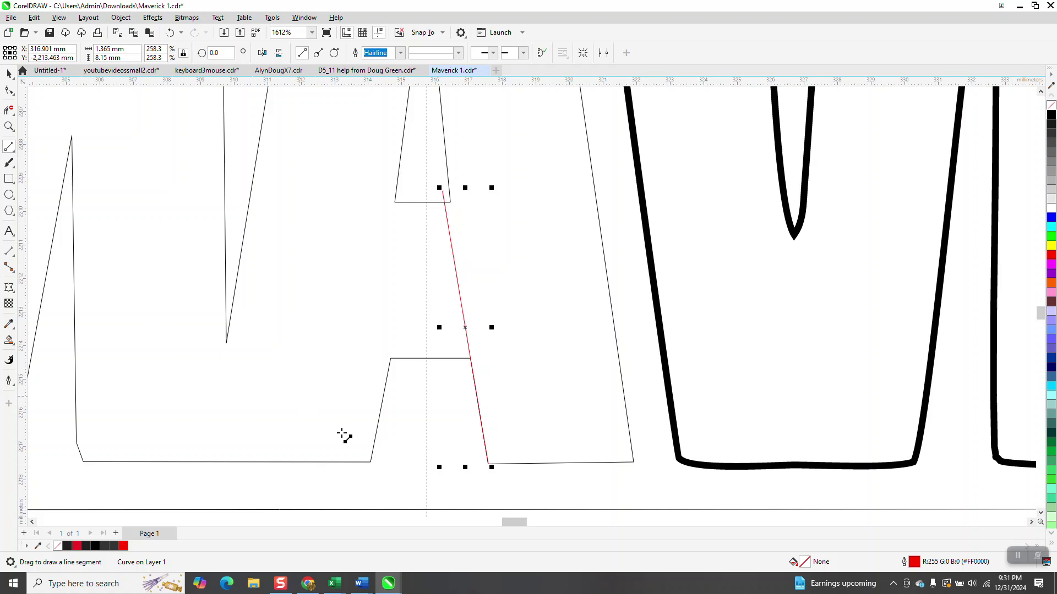
drag(371, 461, 391, 359)
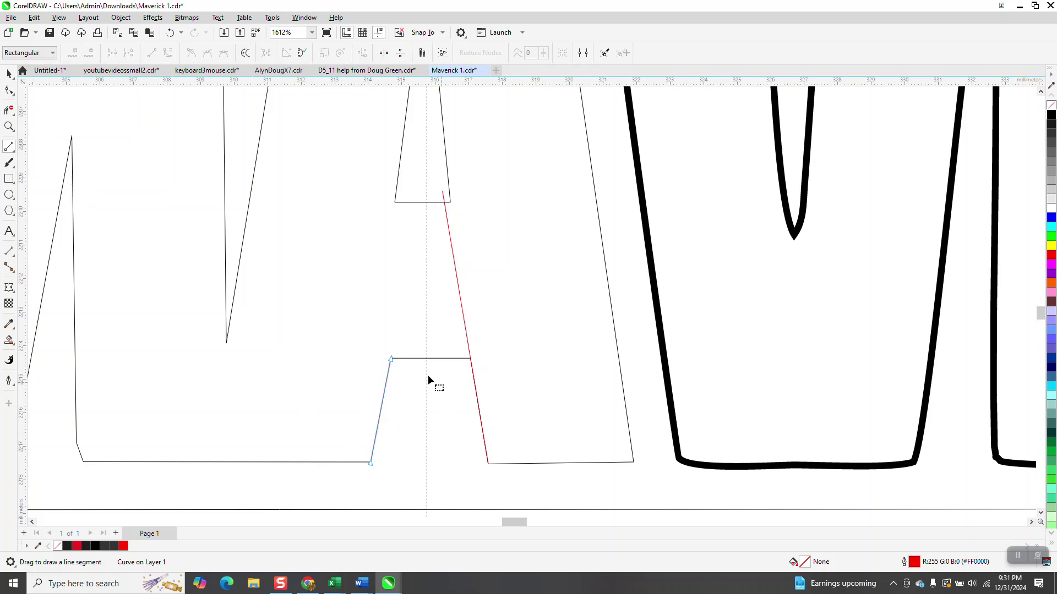
key(F10)
click(5, 76)
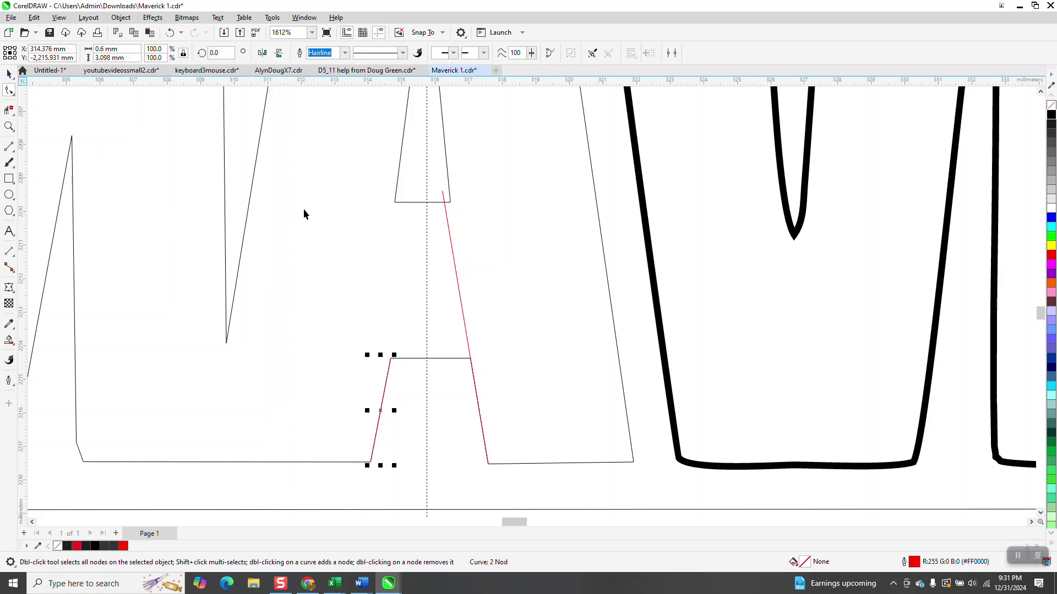
drag(393, 356, 426, 195)
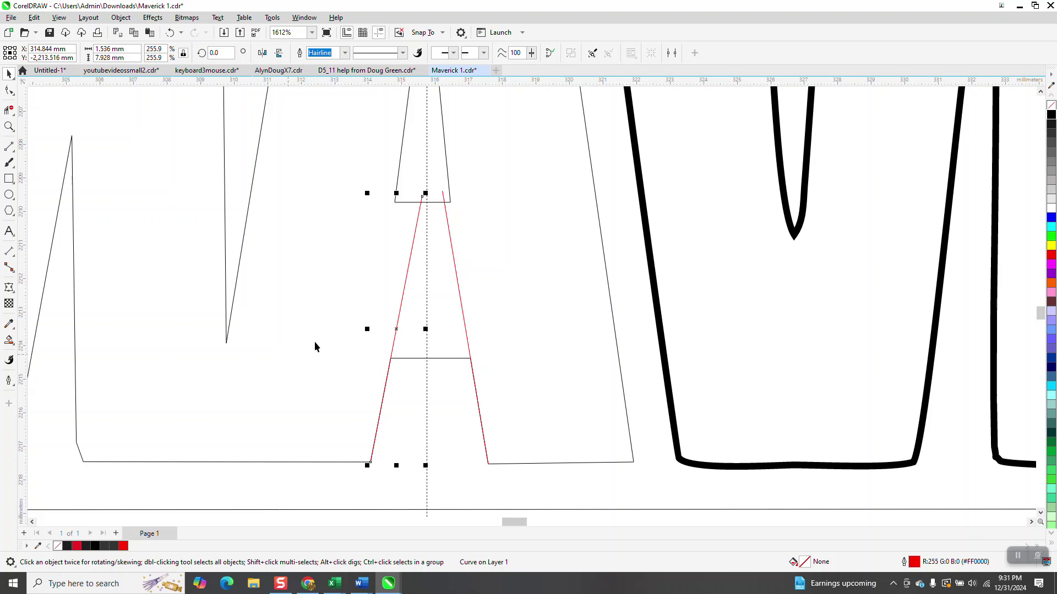
- Shift the two base nodes of the A's triangular counter right by about 0.1 mm to centre them between the red lines
scroll(357, 343, down, 1)
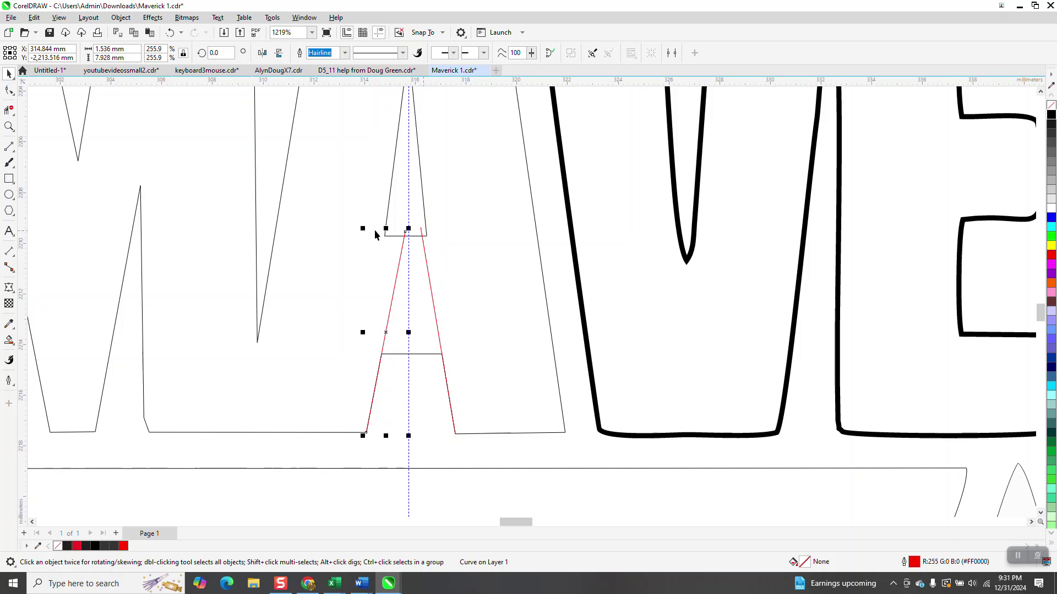
click(9, 126)
drag(365, 219, 494, 253)
click(9, 90)
click(229, 294)
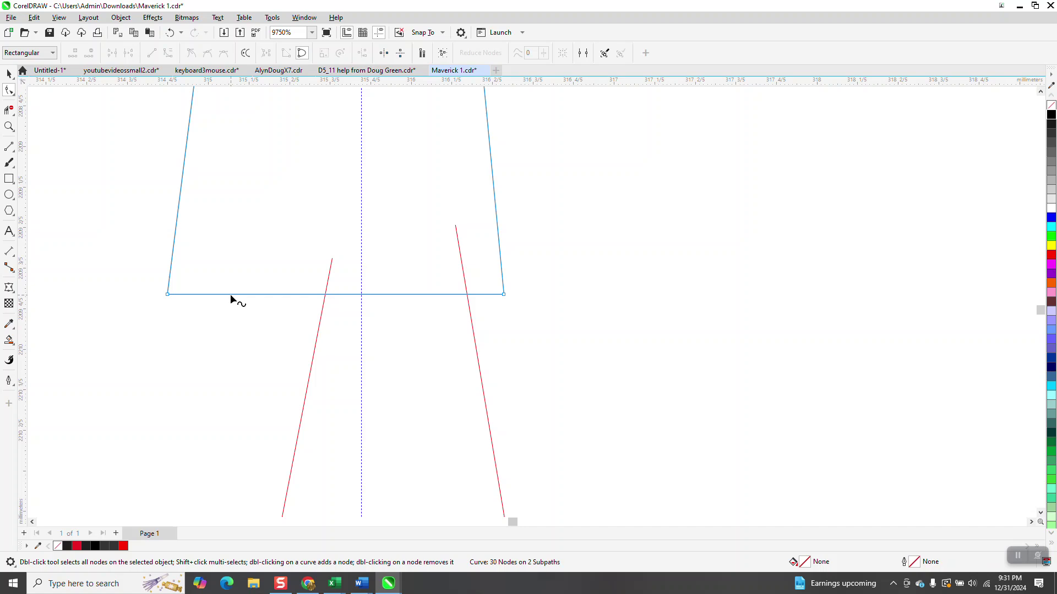
drag(312, 325, 541, 335)
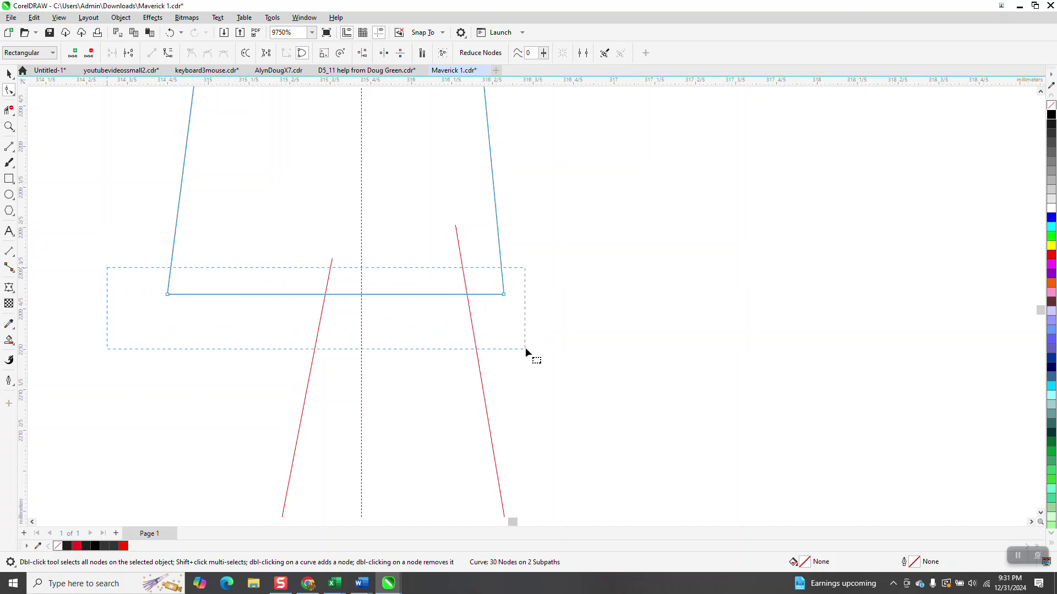
drag(525, 350, 526, 350)
drag(166, 295, 187, 295)
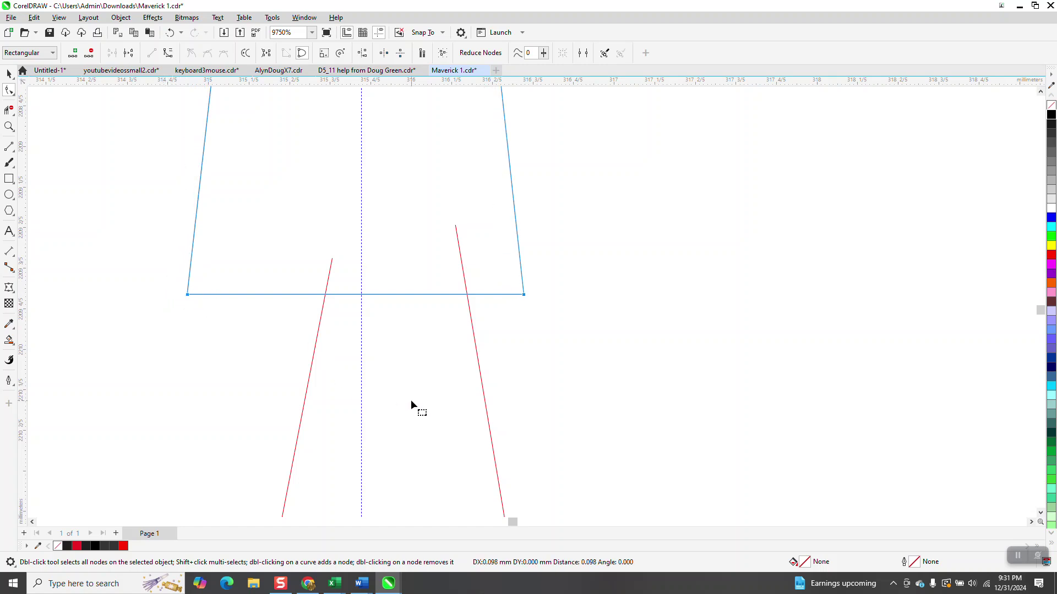
scroll(410, 400, down, 1)
scroll(395, 355, down, 1)
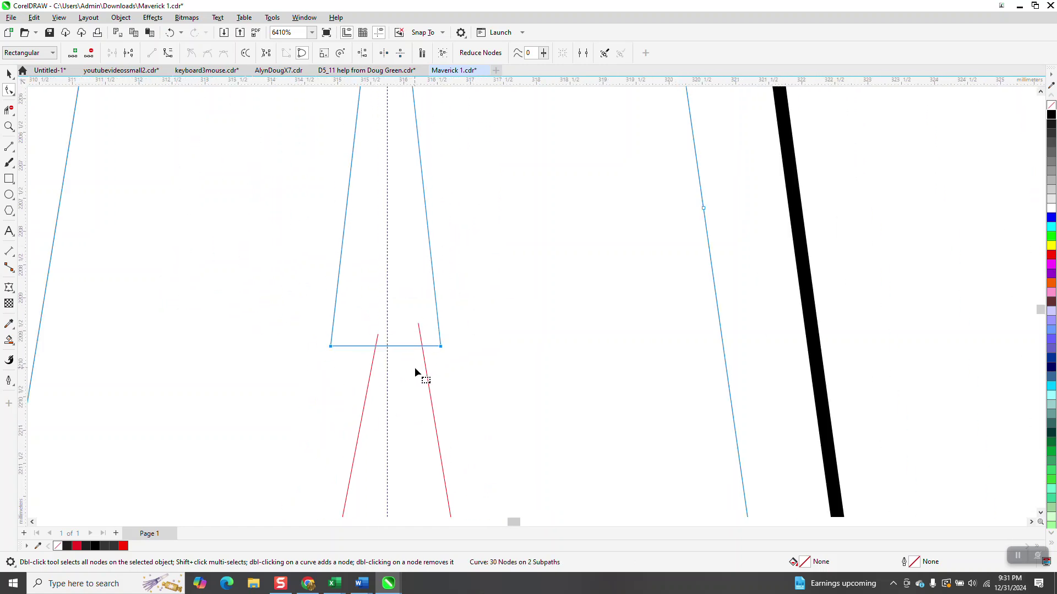
scroll(419, 363, down, 3)
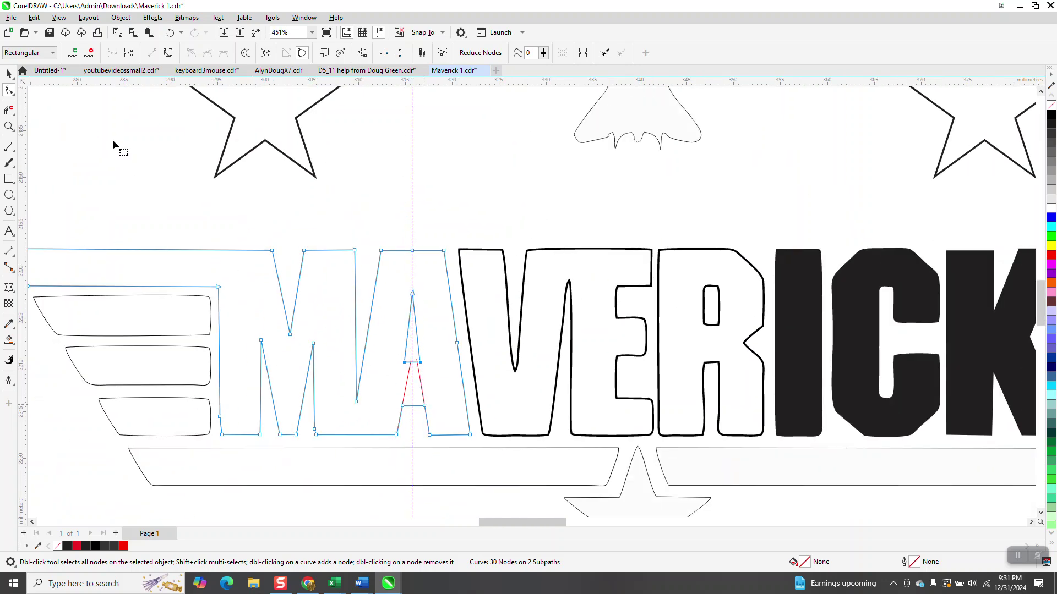
- Delete both red reference lines from the A's leg opening
click(9, 73)
click(389, 336)
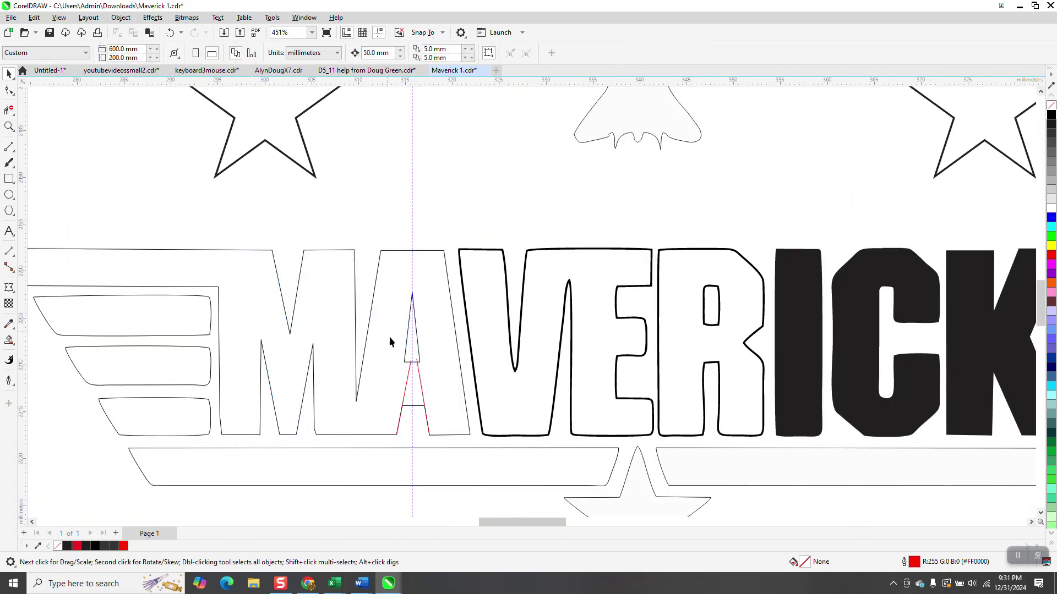
click(421, 380)
key(Delete)
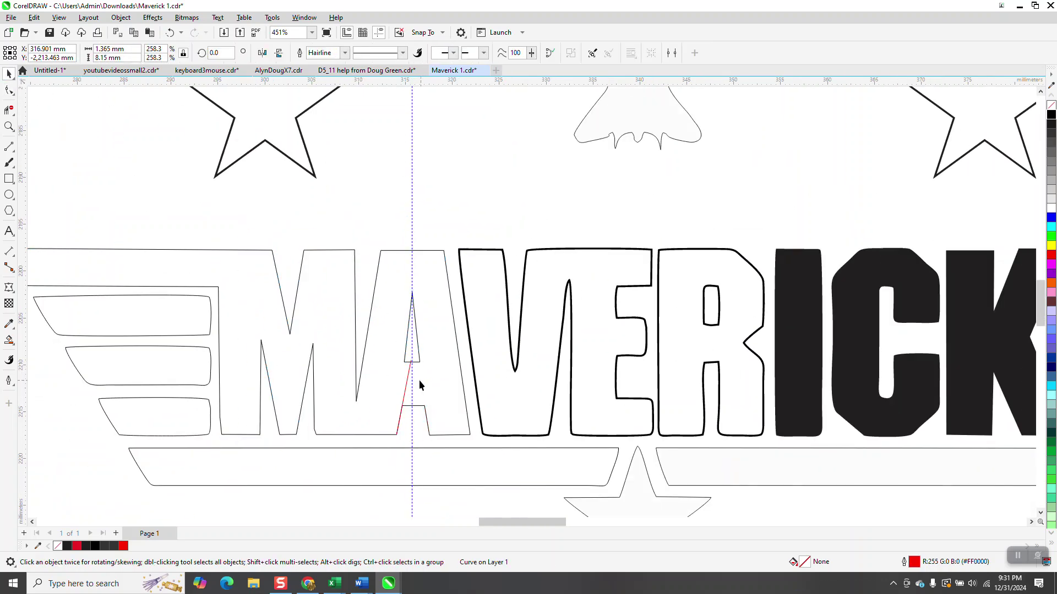
click(406, 380)
key(Delete)
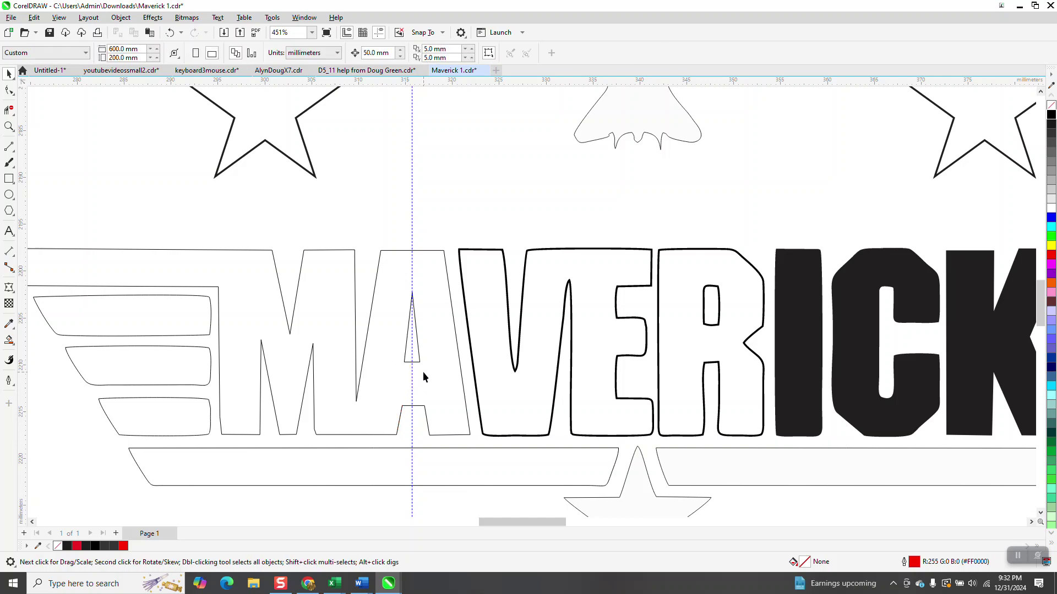
- Delete the extra node near the lower-left corner of the long wing bar attached to the M
scroll(342, 336, down, 1)
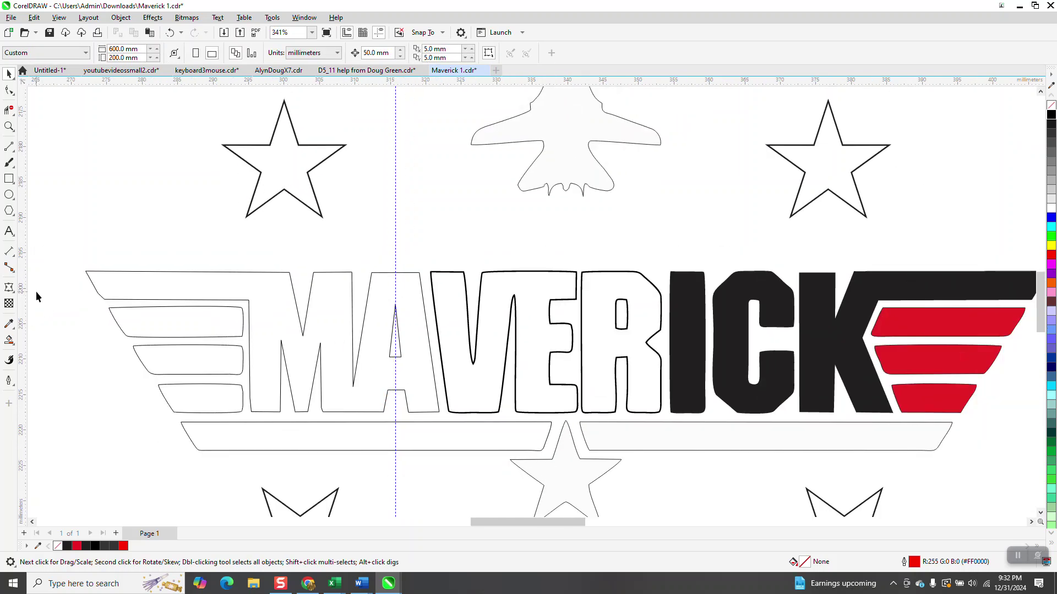
click(10, 125)
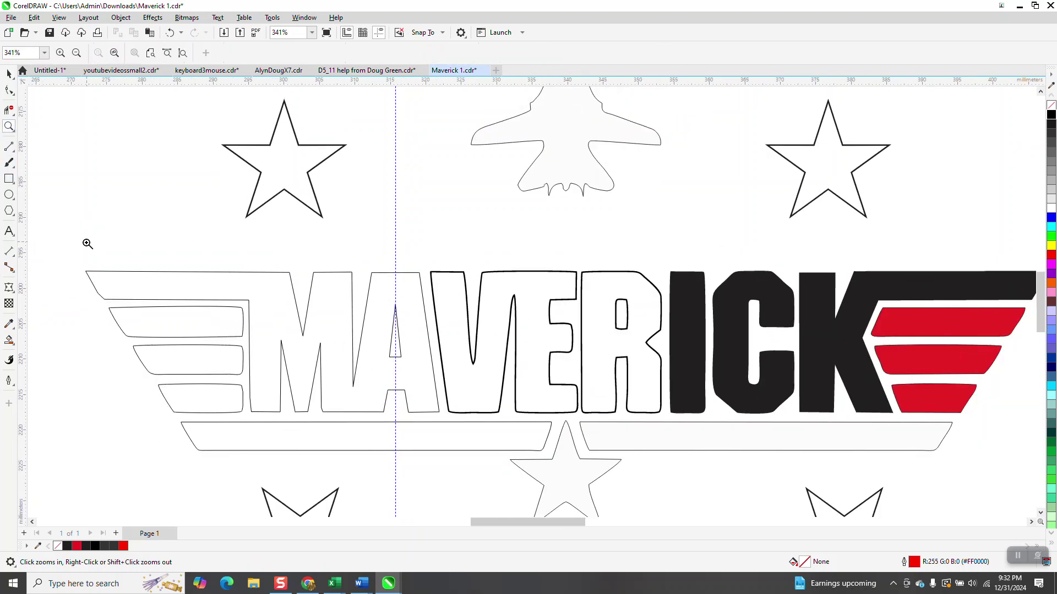
drag(85, 246, 407, 367)
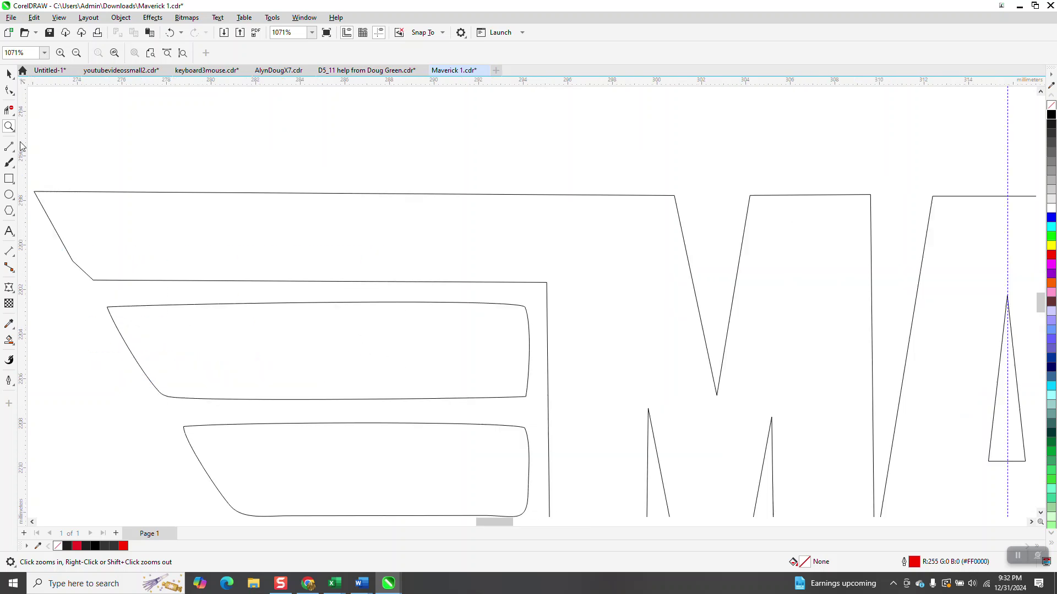
click(9, 90)
click(88, 279)
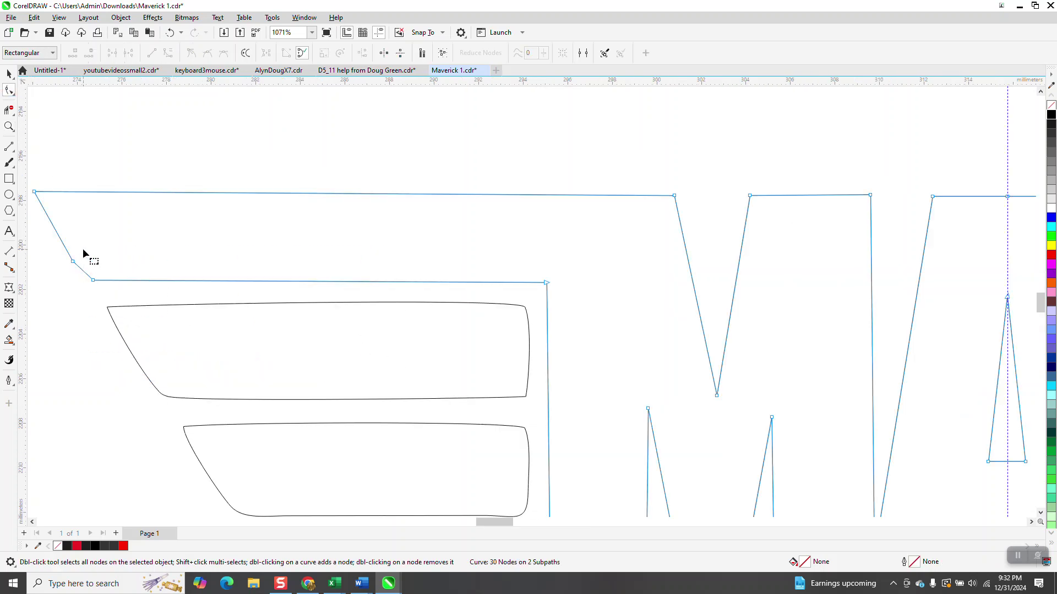
key(Delete)
- Convert all segments of the top left wing stripe to straight lines and remove the extra node at its lower-left corner
scroll(144, 262, down, 1)
click(140, 300)
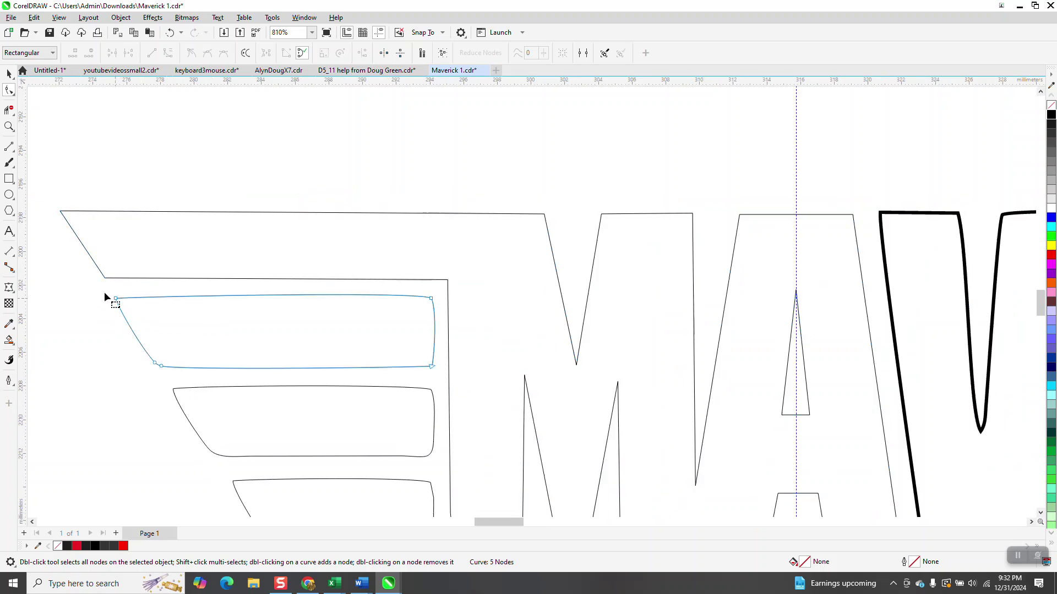
drag(389, 399, 461, 401)
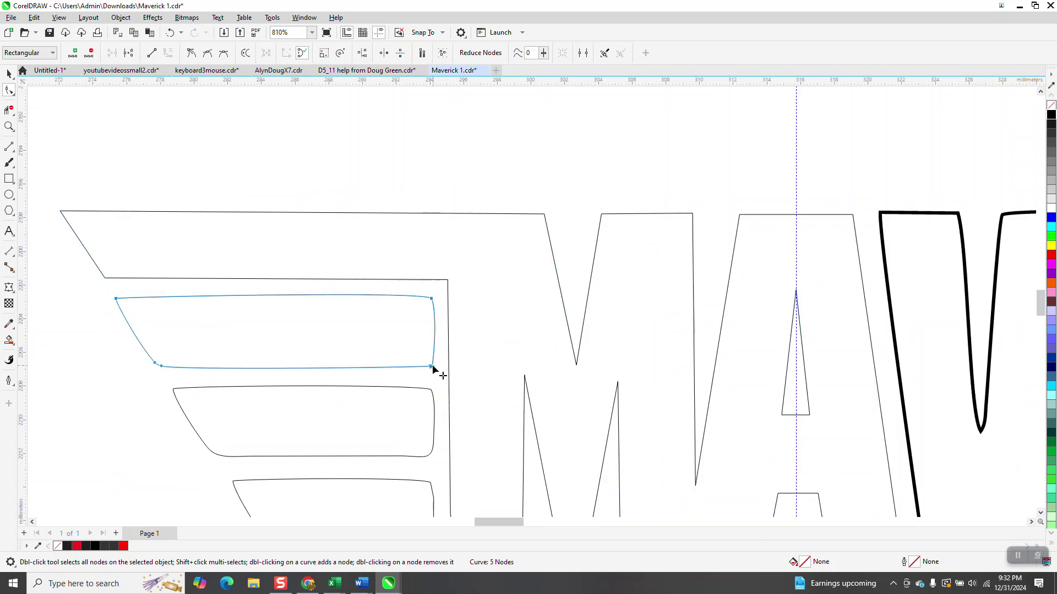
right_click(433, 369)
click(468, 429)
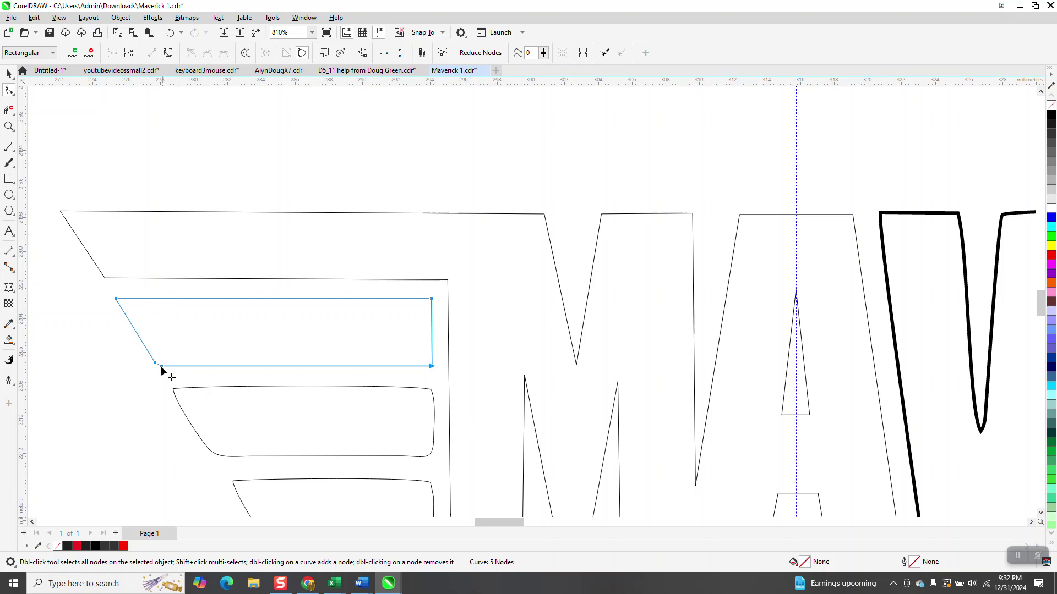
click(246, 379)
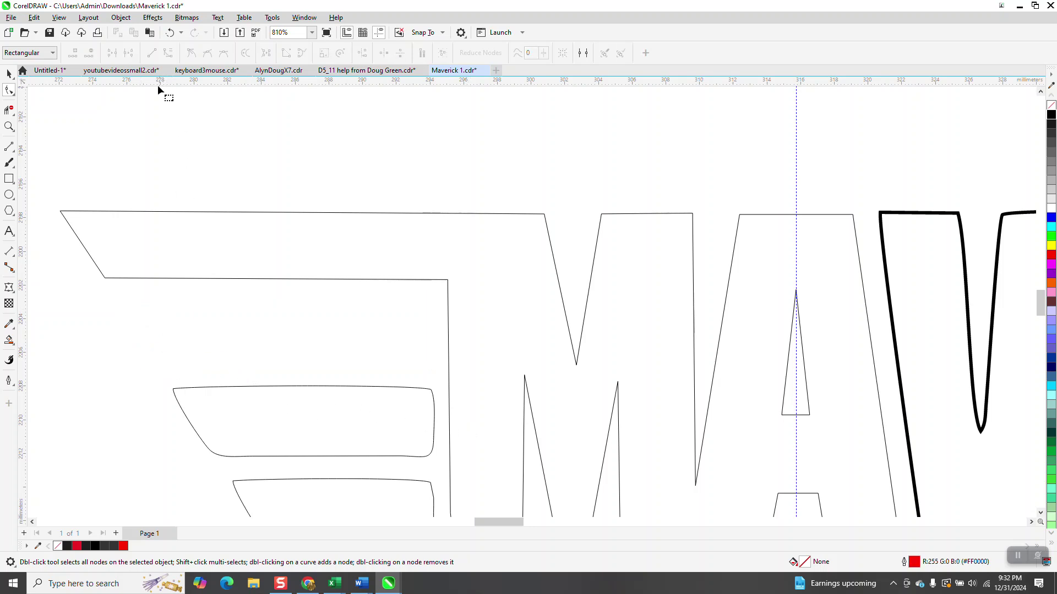
click(169, 32)
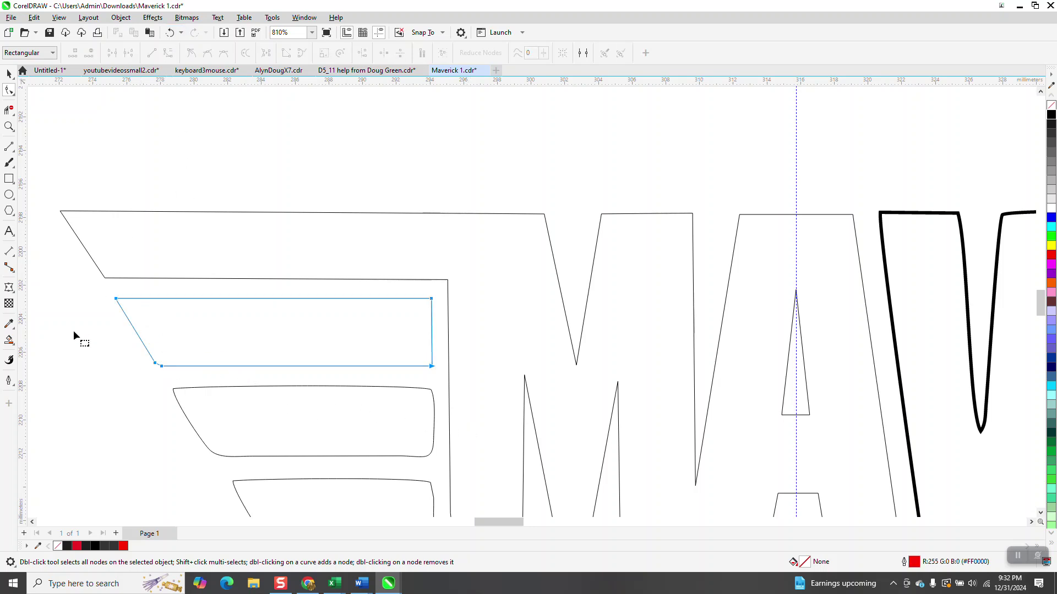
double_click(162, 365)
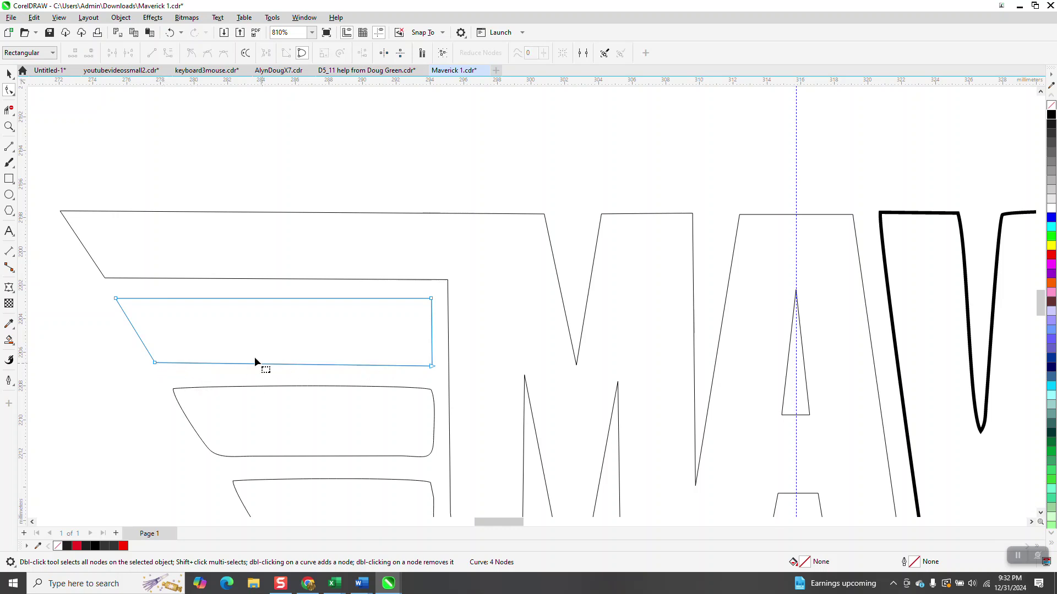
- Add nodes at the lower corners of the middle left wing stripe and delete the surplus nodes around them, leaving four corner nodes
click(269, 388)
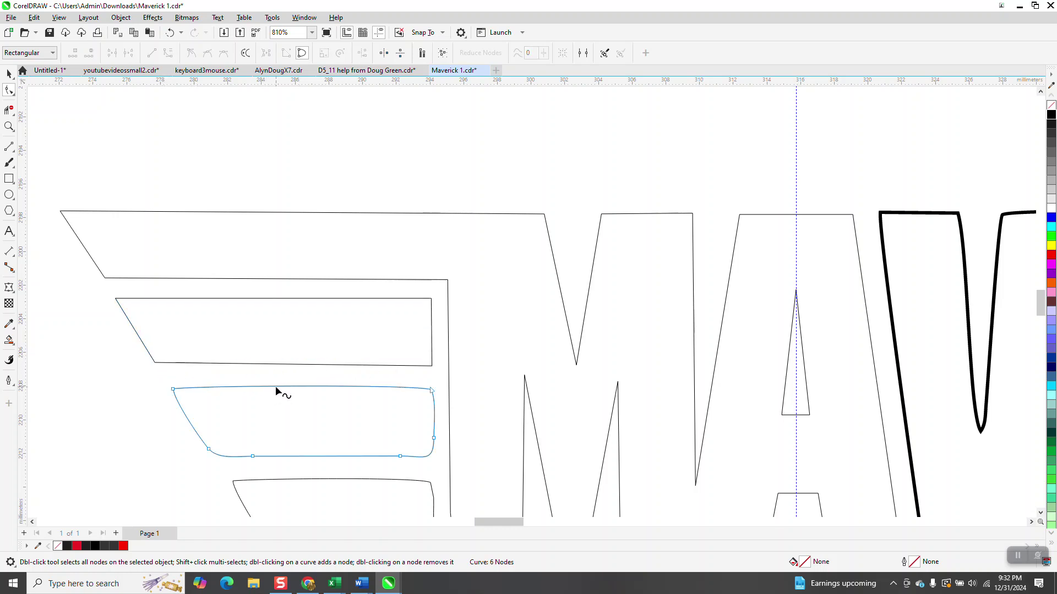
click(275, 386)
double_click(431, 454)
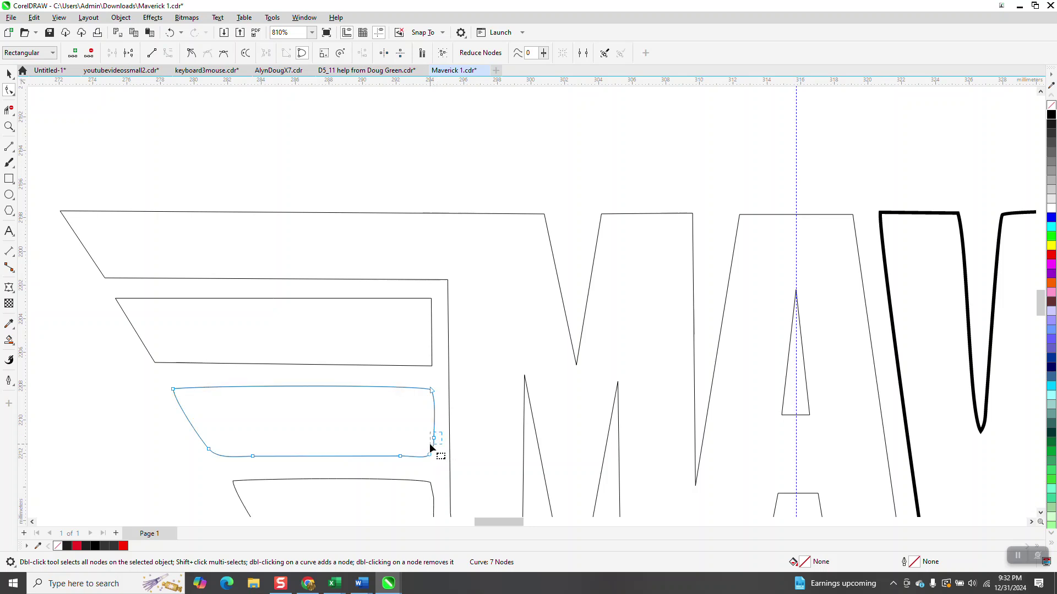
click(408, 442)
drag(399, 463, 398, 463)
key(Delete)
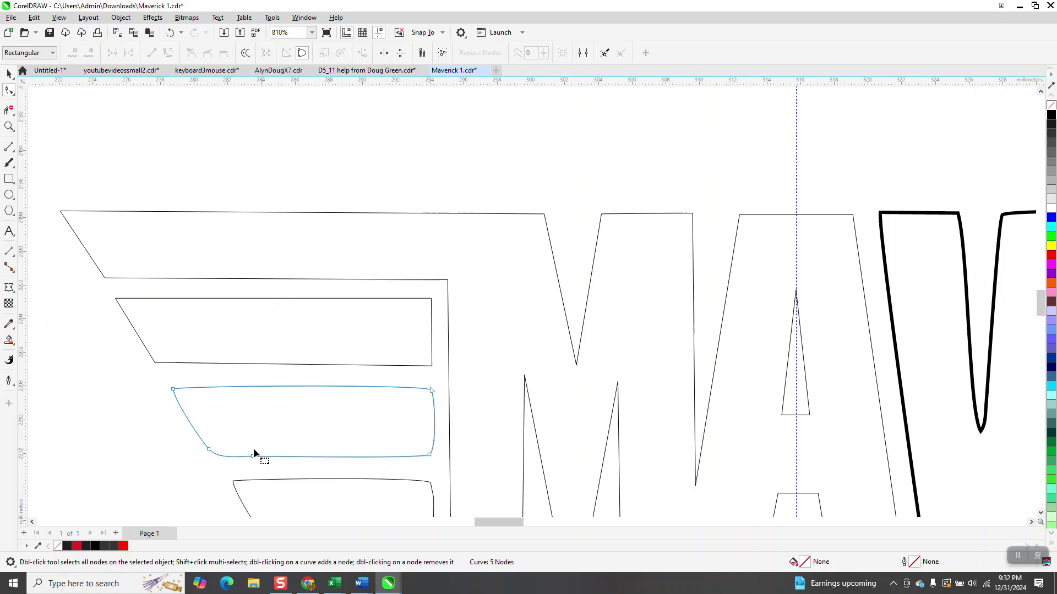
click(218, 455)
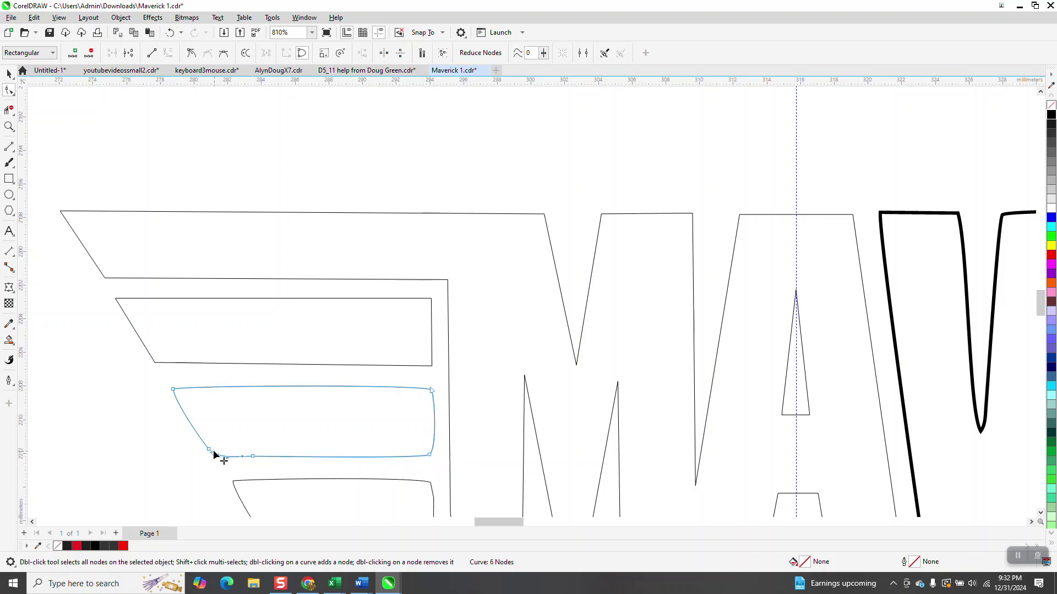
double_click(218, 455)
double_click(252, 456)
double_click(254, 461)
- Convert all segments of the middle left wing stripe to straight lines
drag(156, 375, 440, 466)
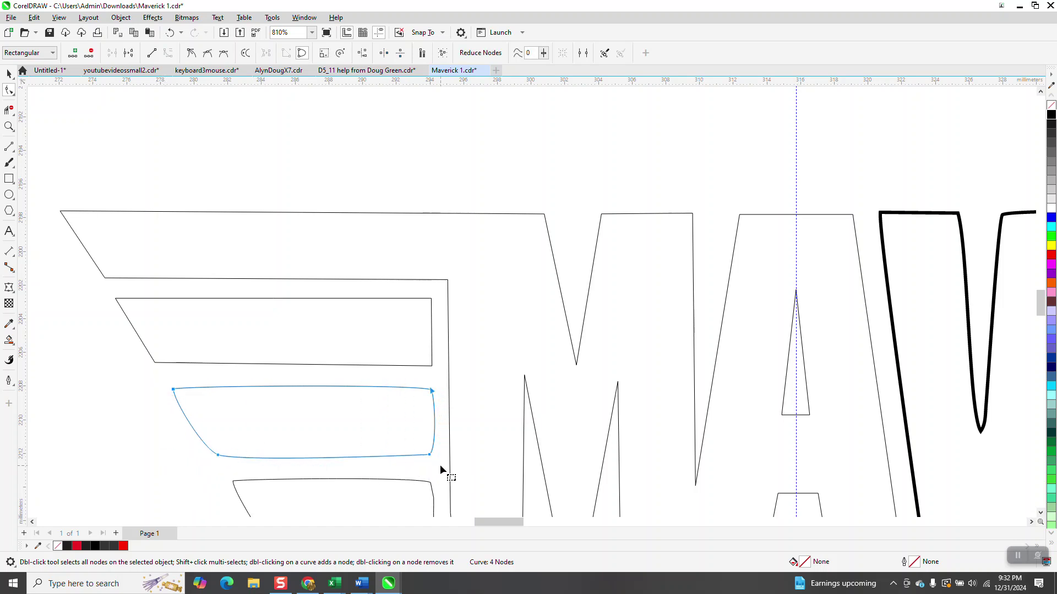
right_click(432, 459)
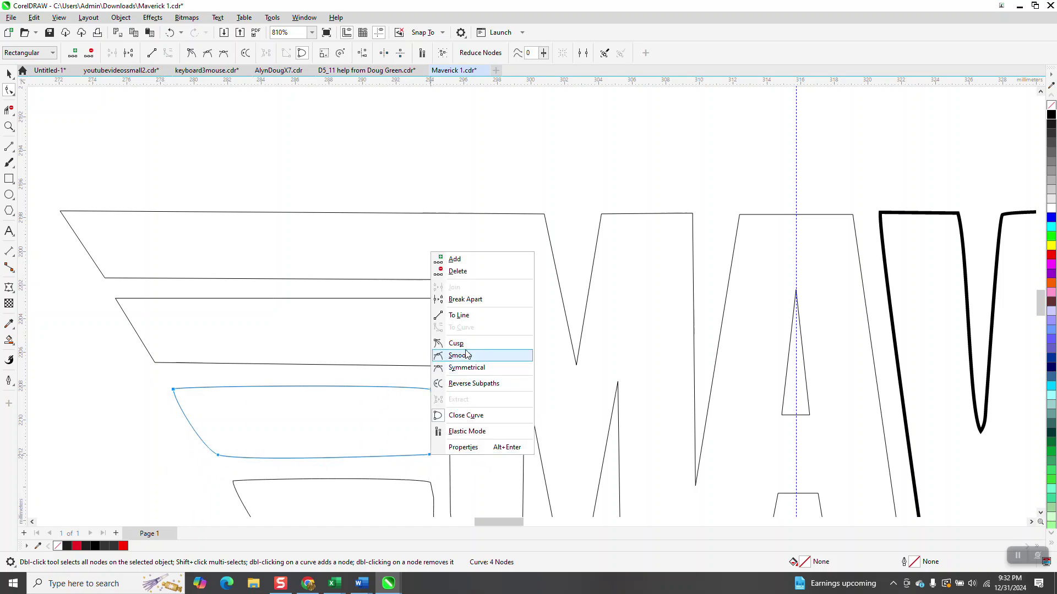
click(465, 314)
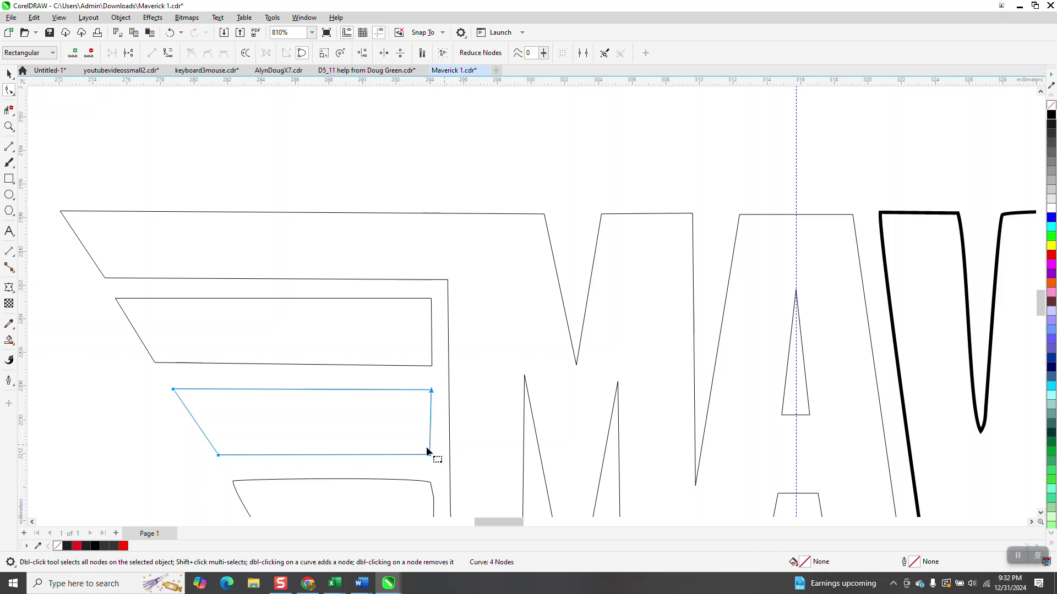
- Delete the extra nodes along the right end of the bottom left wing stripe, keeping its four corner nodes
scroll(444, 425, down, 2)
key(ctrl+z)
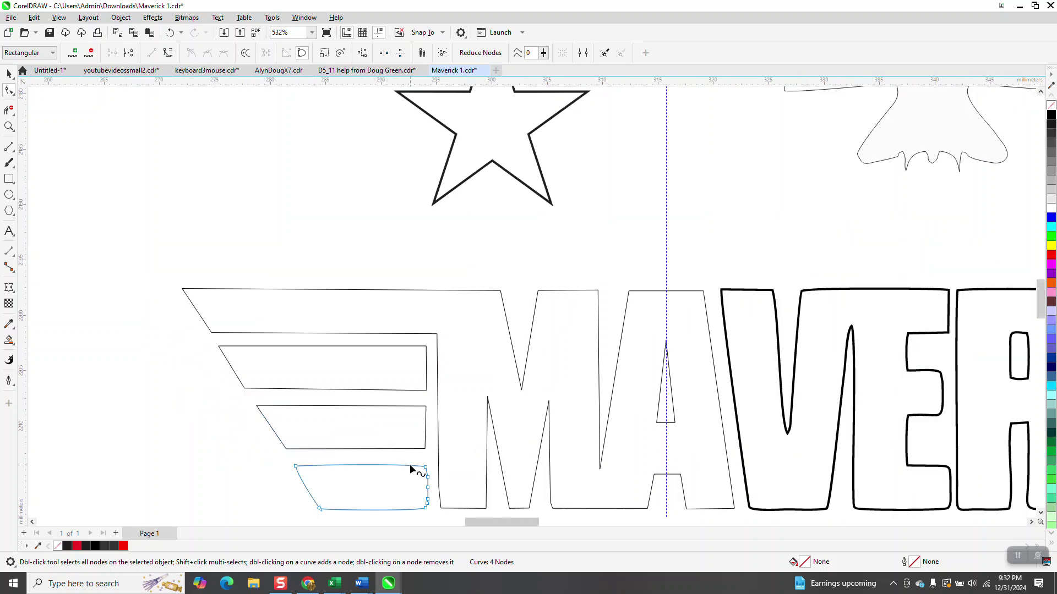
key(ctrl+z)
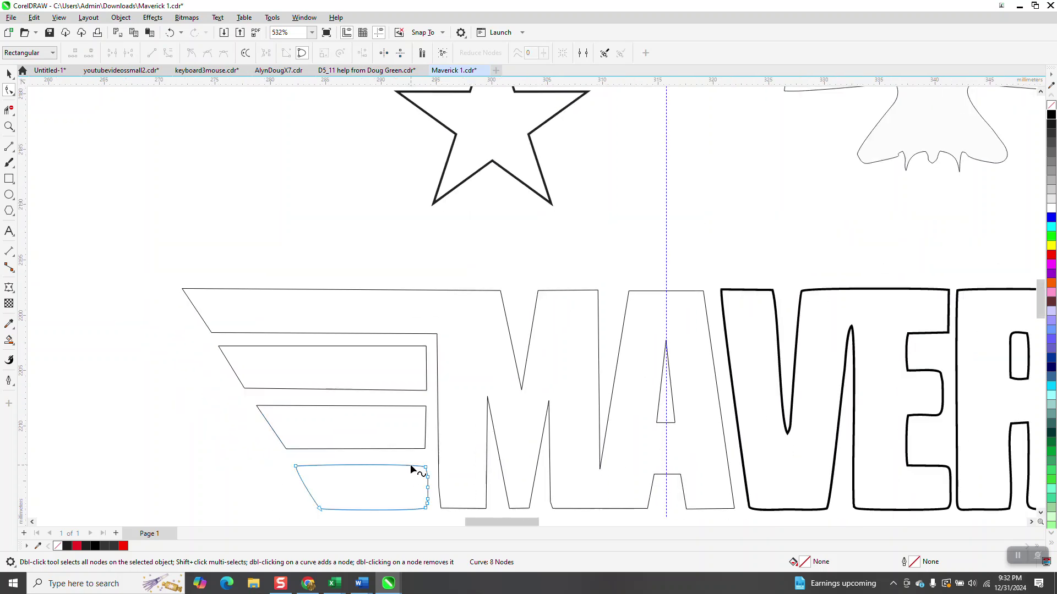
click(8, 126)
drag(256, 468, 457, 519)
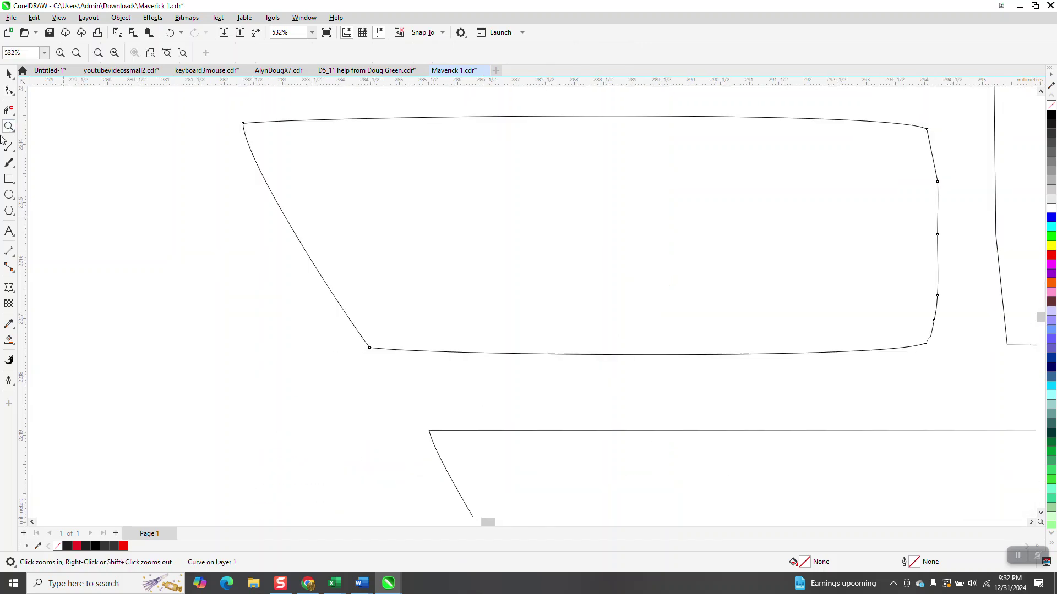
click(9, 91)
scroll(264, 277, down, 3)
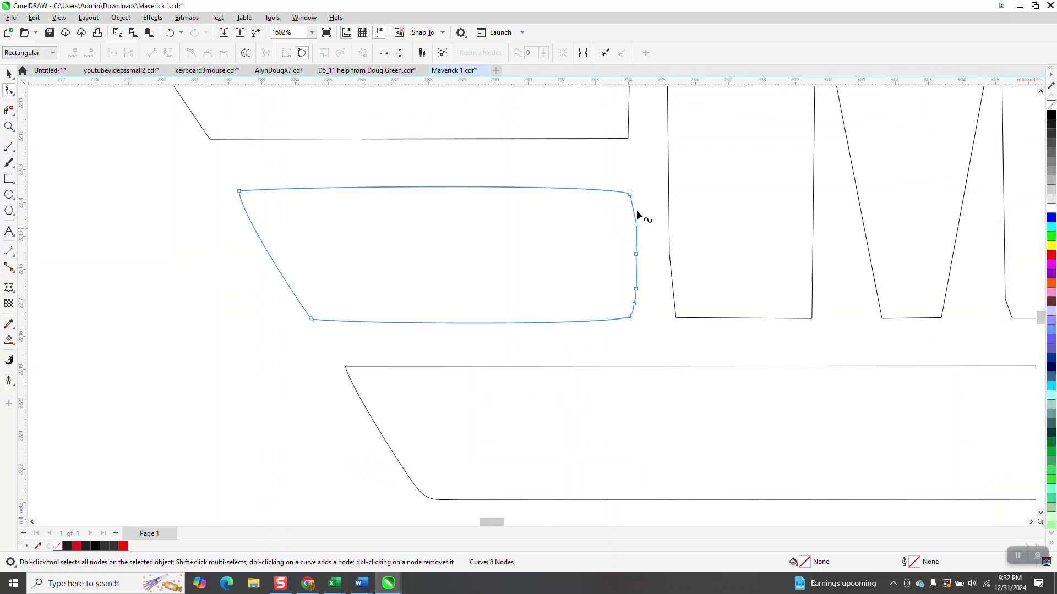
drag(637, 281, 641, 310)
key(Delete)
- Convert all segments of the bottom left wing stripe to straight lines
drag(211, 170, 635, 347)
right_click(630, 319)
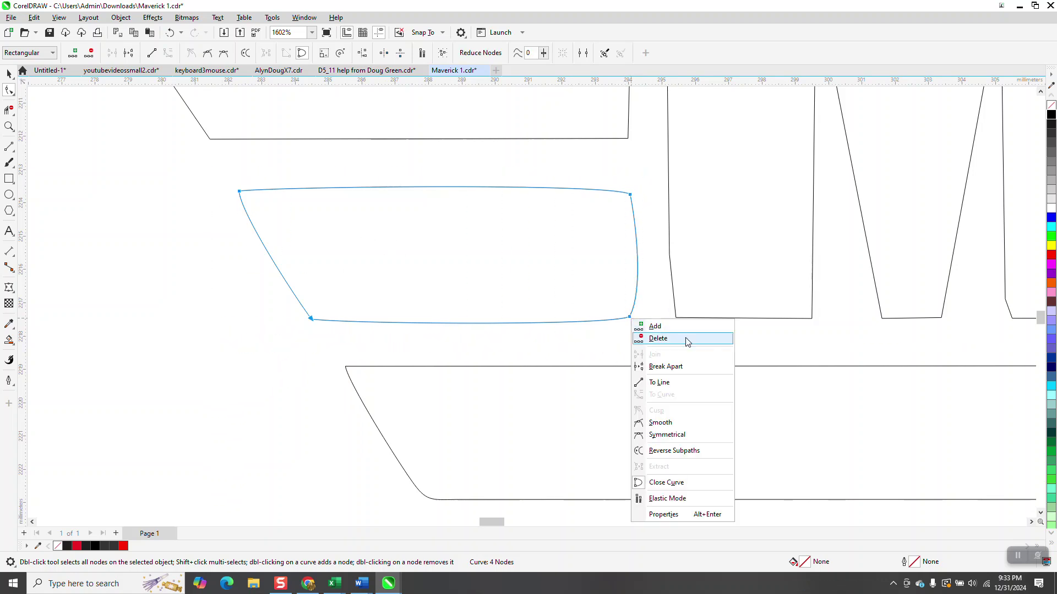
click(665, 381)
- Select the three left wing stripes and align their right-end nodes vertically
scroll(622, 364, down, 5)
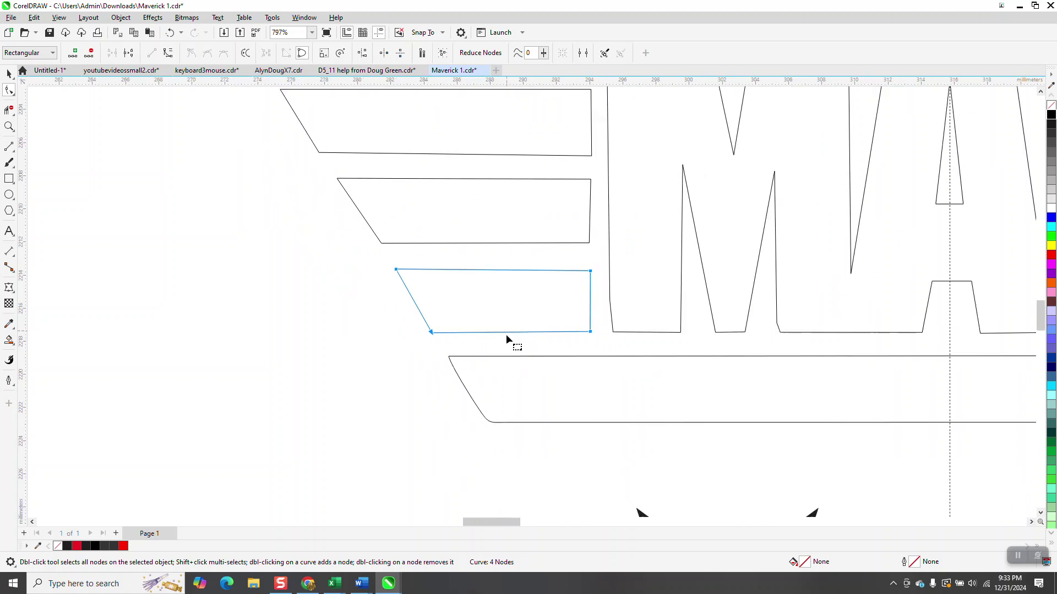
click(9, 73)
click(389, 174)
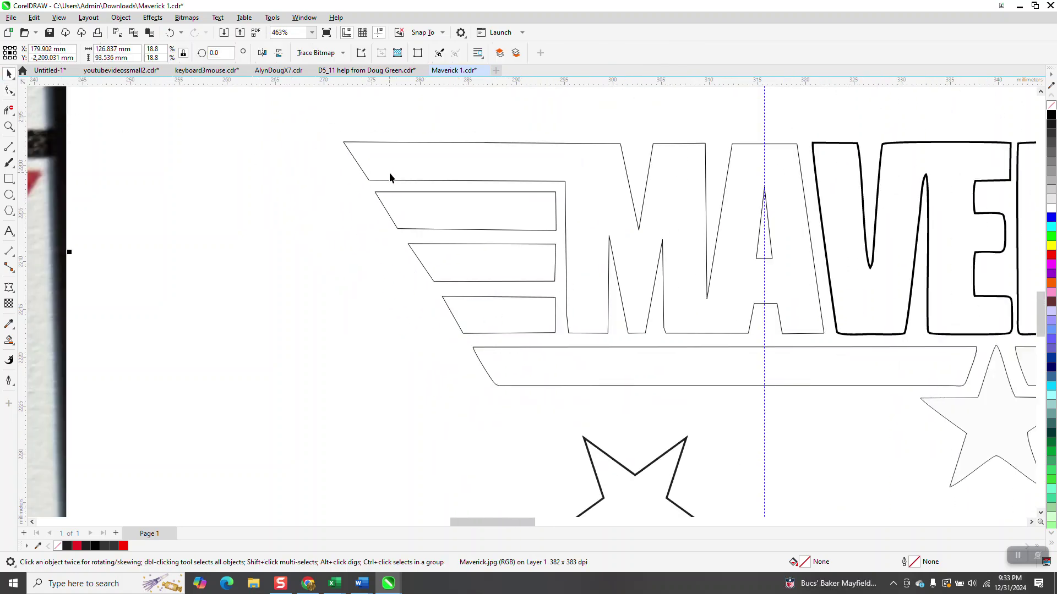
click(417, 204)
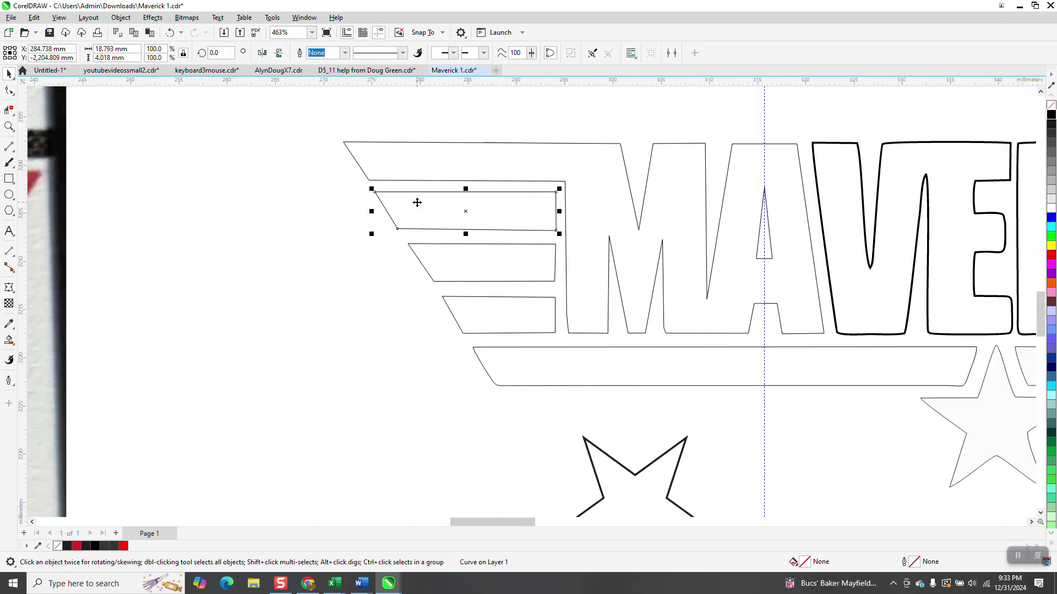
shift+click(482, 269)
shift+click(503, 326)
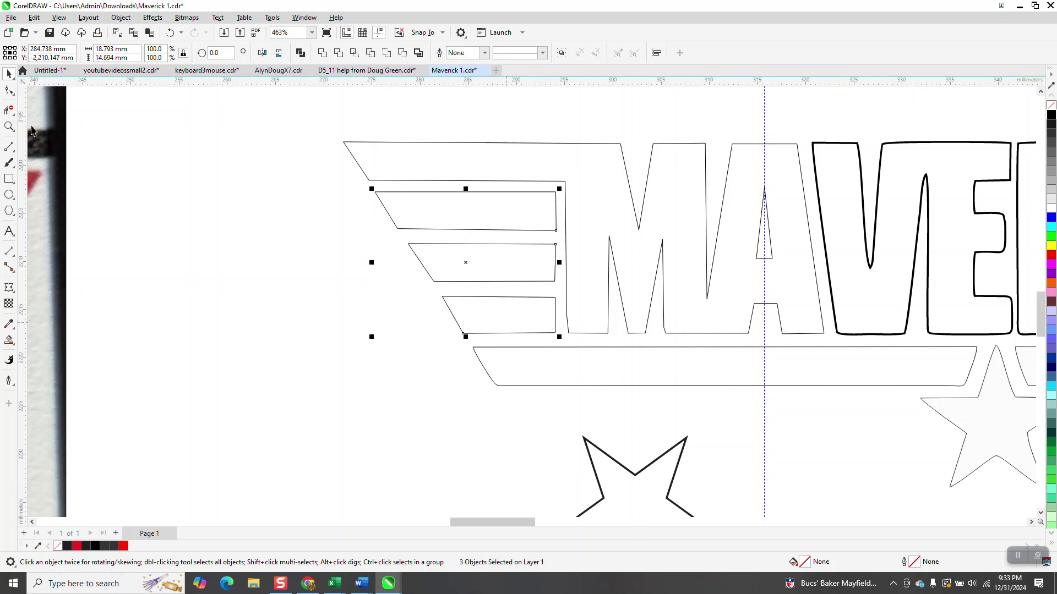
click(10, 91)
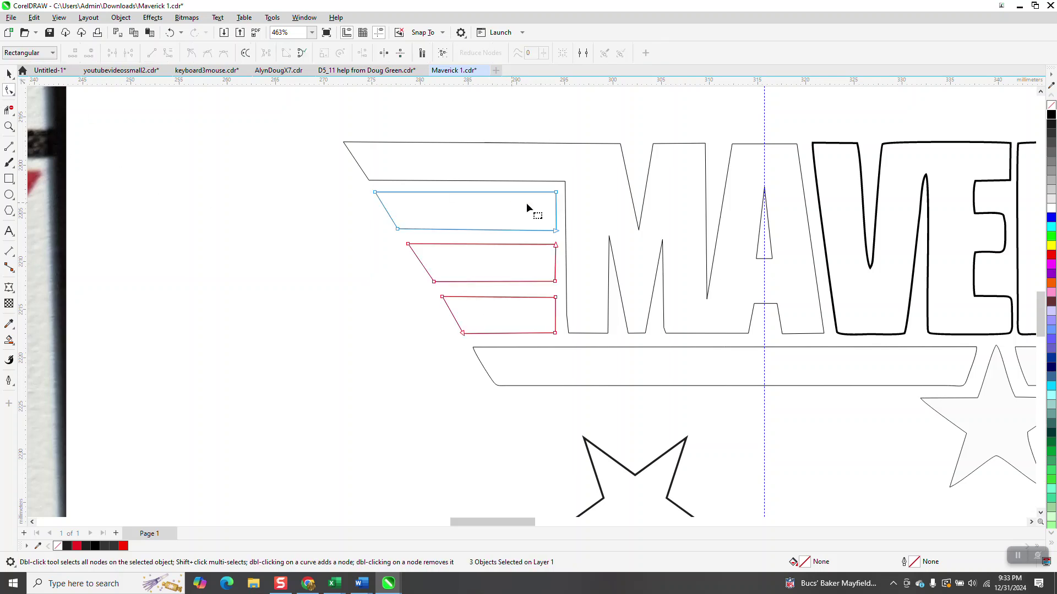
drag(548, 186, 566, 335)
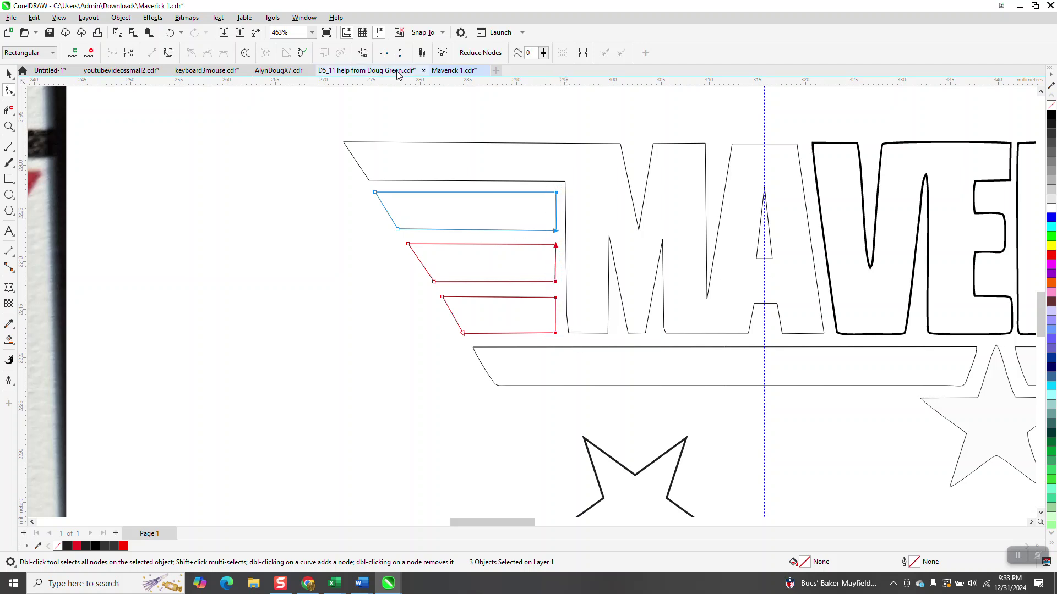
click(364, 54)
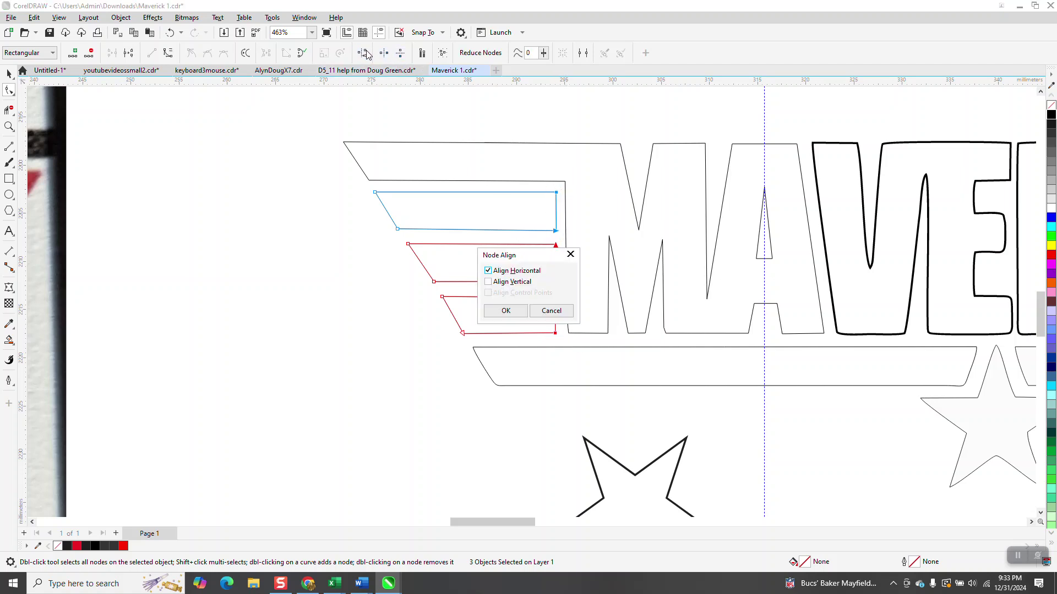
click(488, 283)
click(488, 271)
click(505, 311)
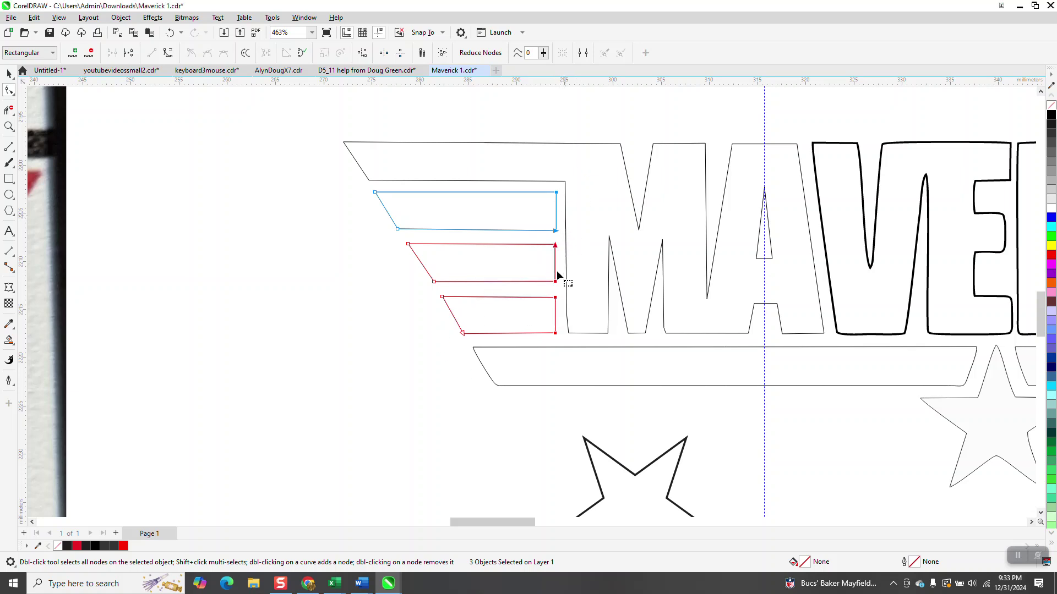
- Delete the extra node just above the lower-left corner of the M's left edge
click(9, 126)
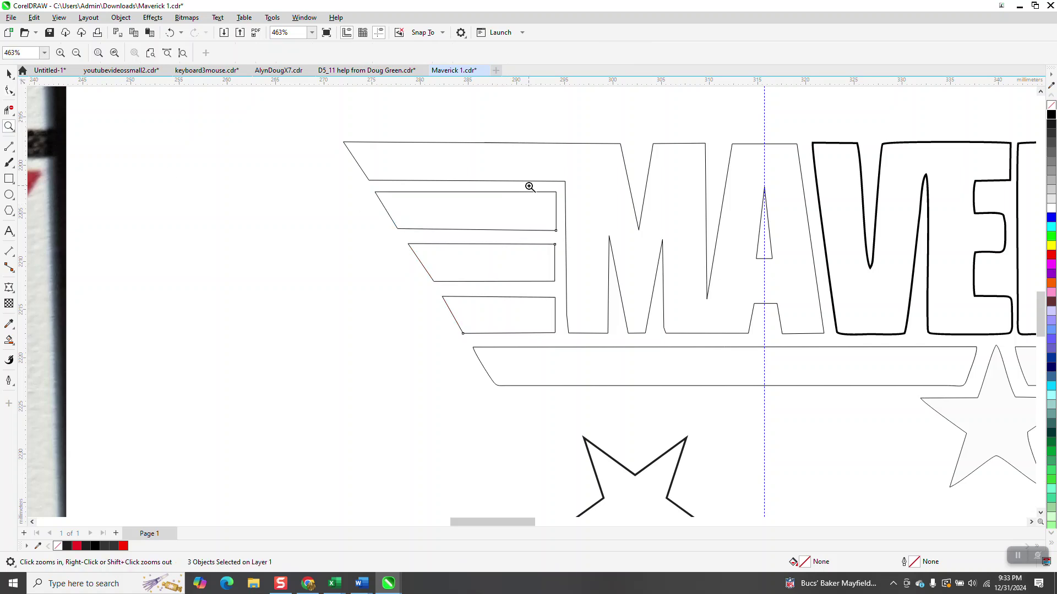
drag(529, 184, 656, 366)
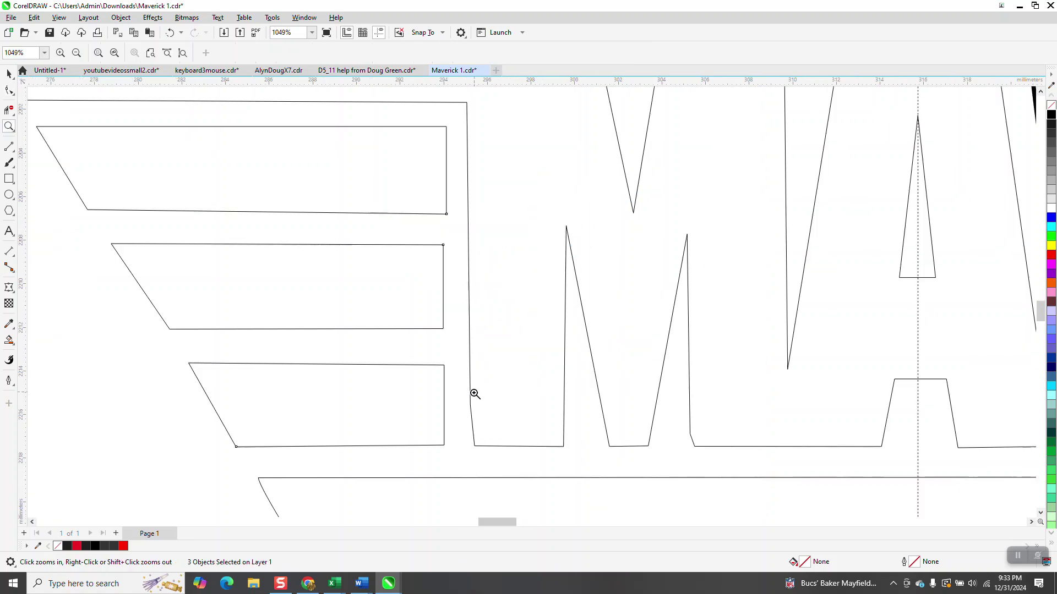
click(9, 91)
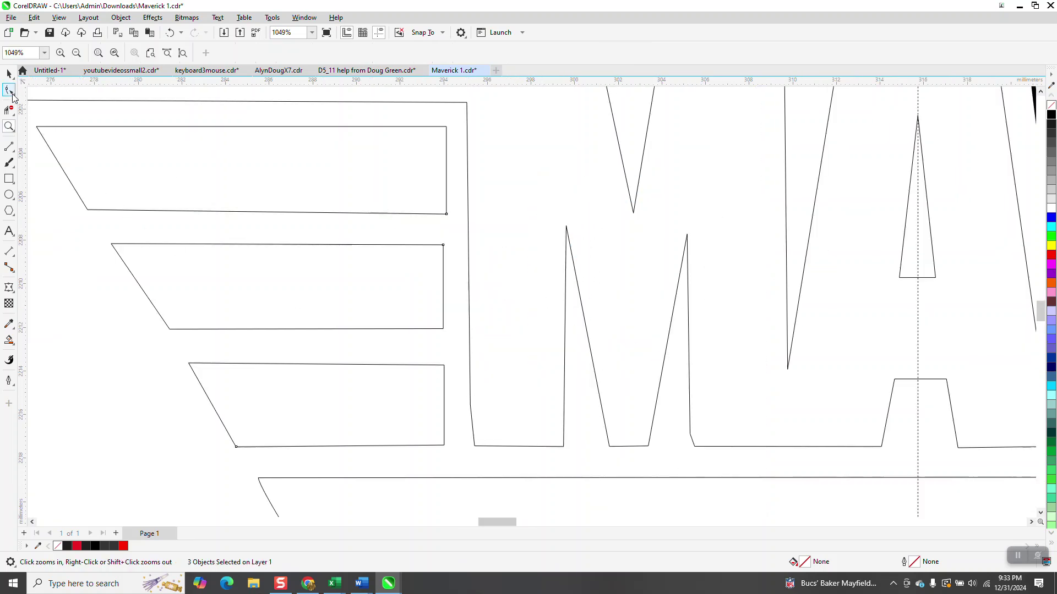
click(471, 409)
click(471, 405)
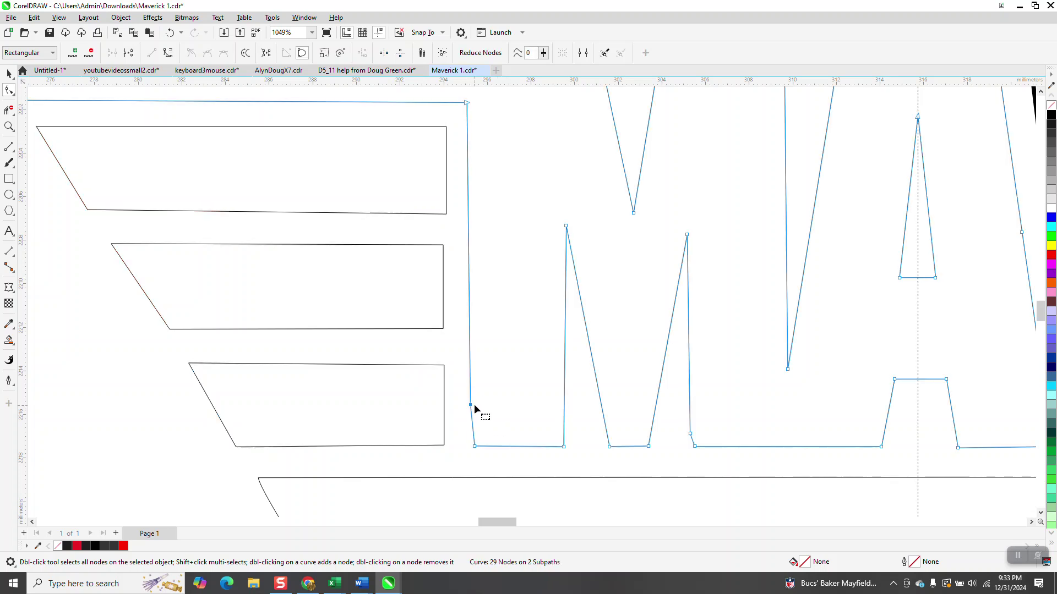
key(Delete)
- Try to align the M's lower-left corner node vertically with the inner corner node beneath the top wing bar
scroll(478, 402, down, 2)
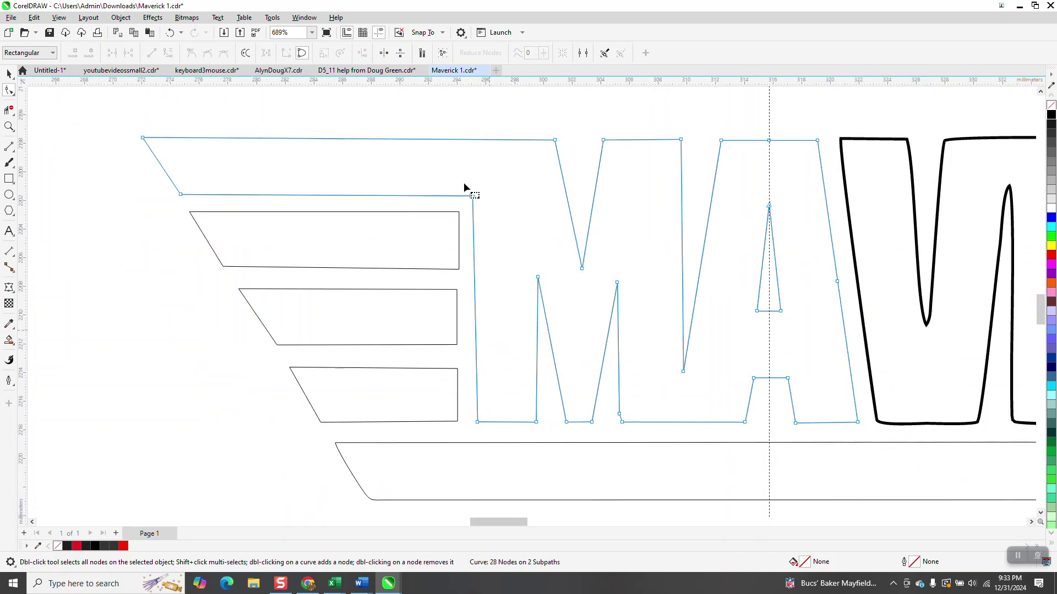
drag(478, 174, 479, 438)
click(460, 165)
click(478, 423)
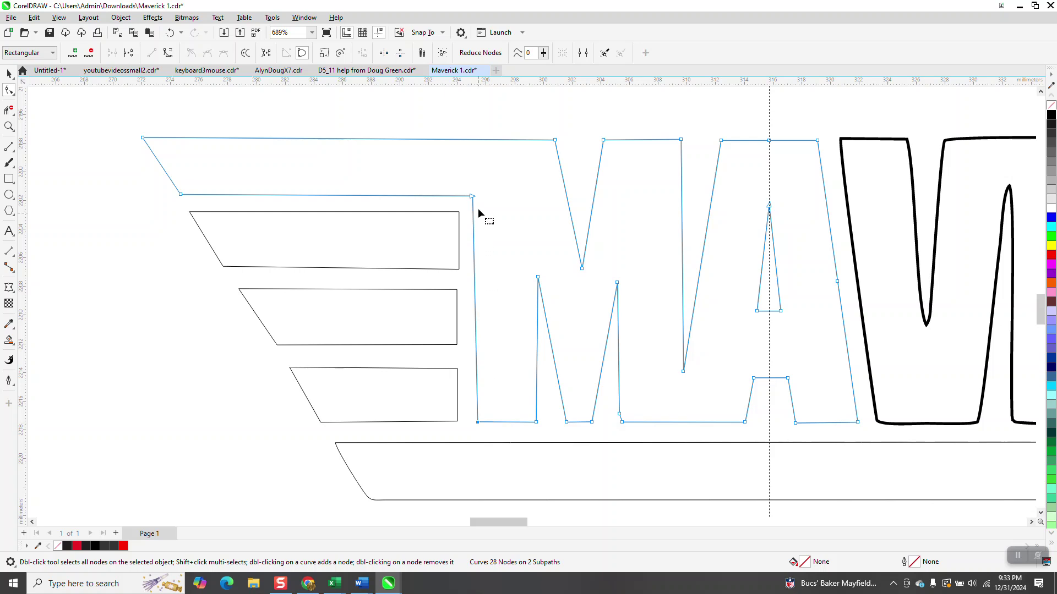
shift+click(472, 196)
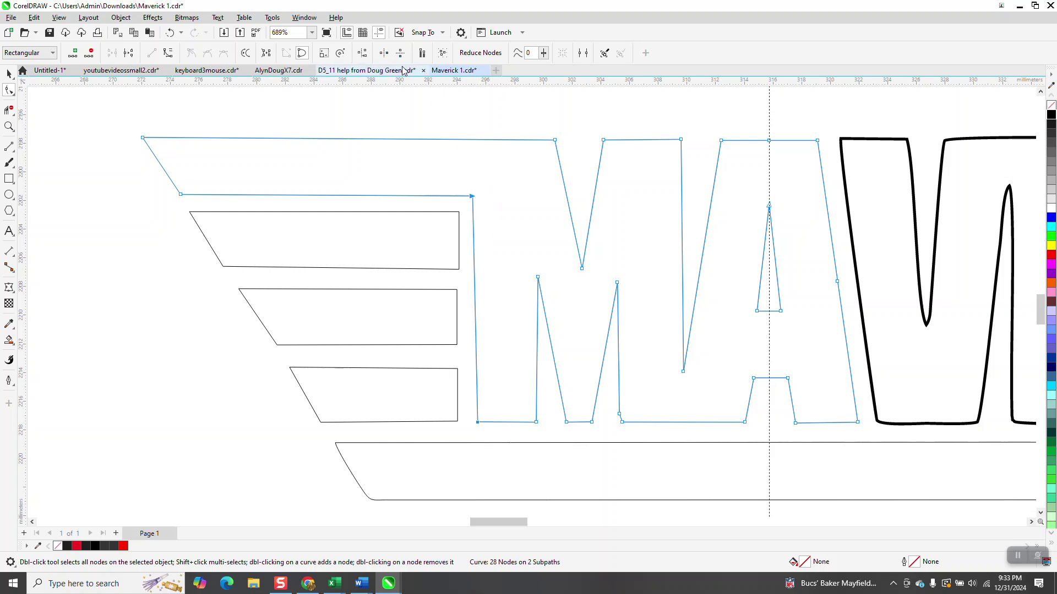
click(362, 52)
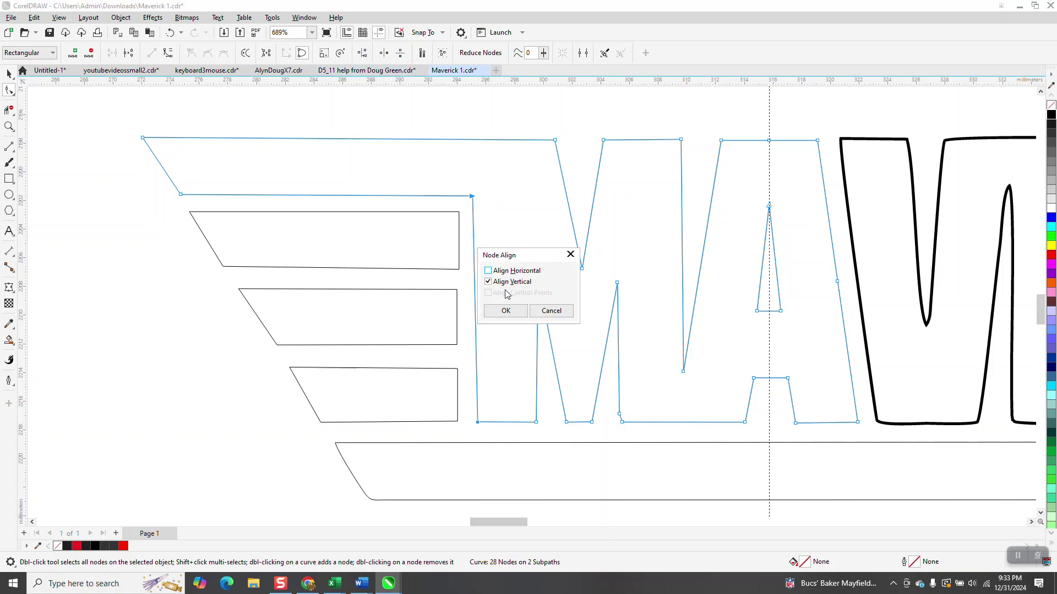
click(505, 311)
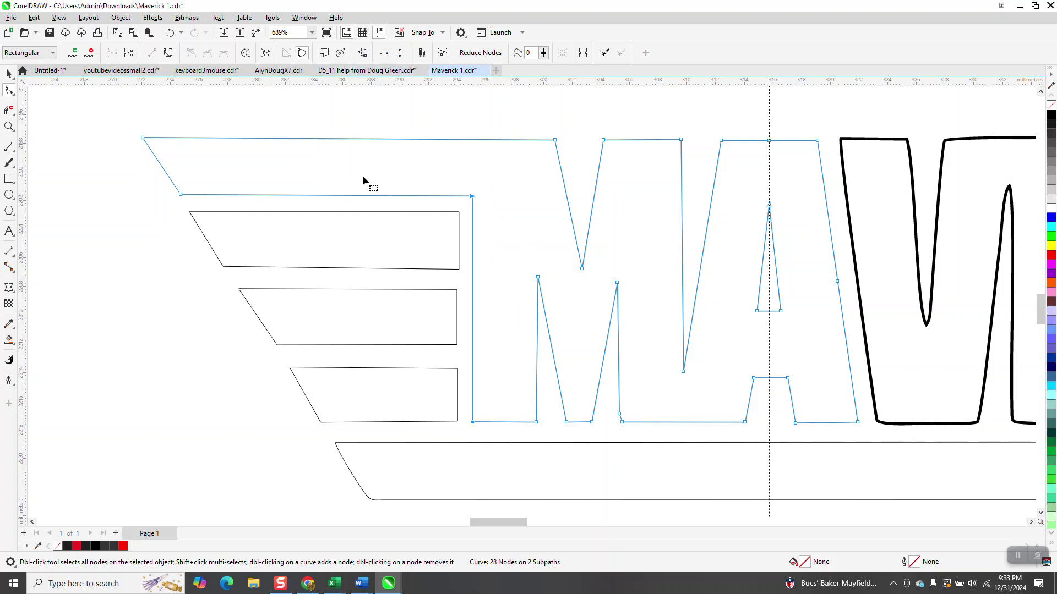
click(171, 32)
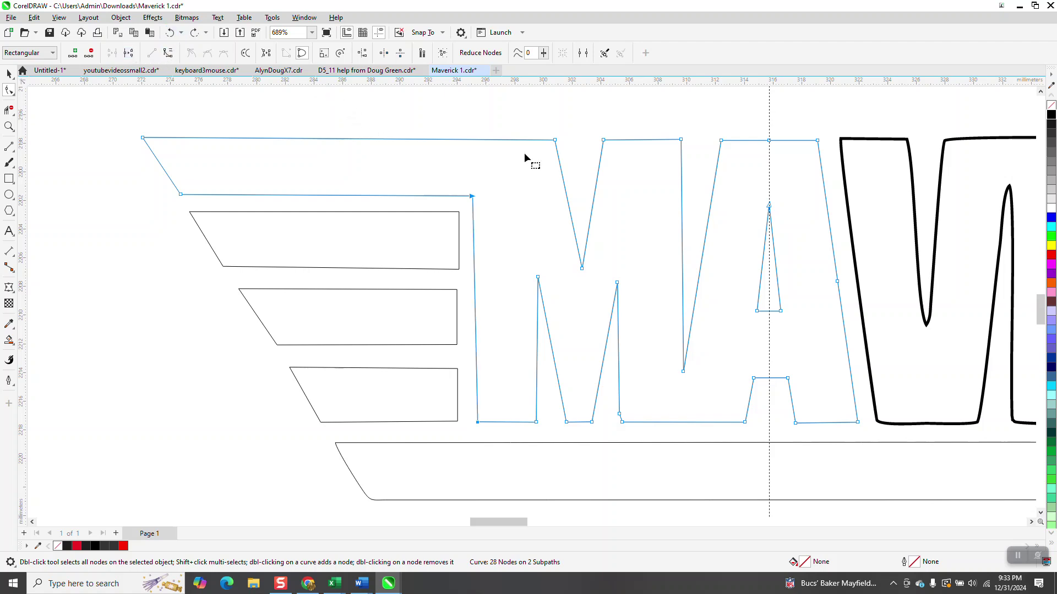
- Align the inner corner node beneath the top wing bar vertically to the M's lower-left corner node
click(474, 197)
shift+click(478, 423)
click(364, 54)
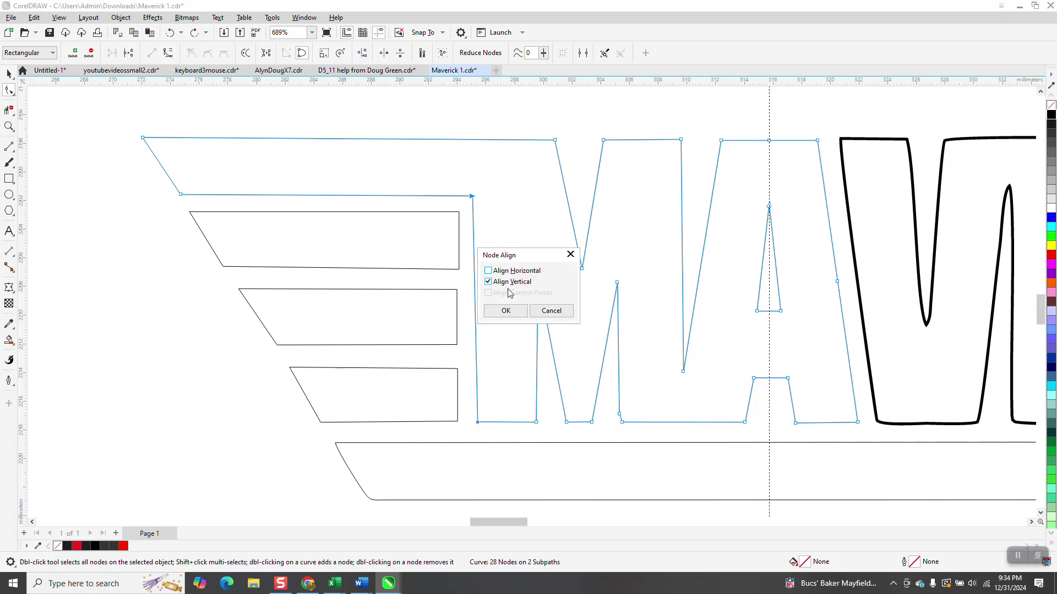
click(507, 311)
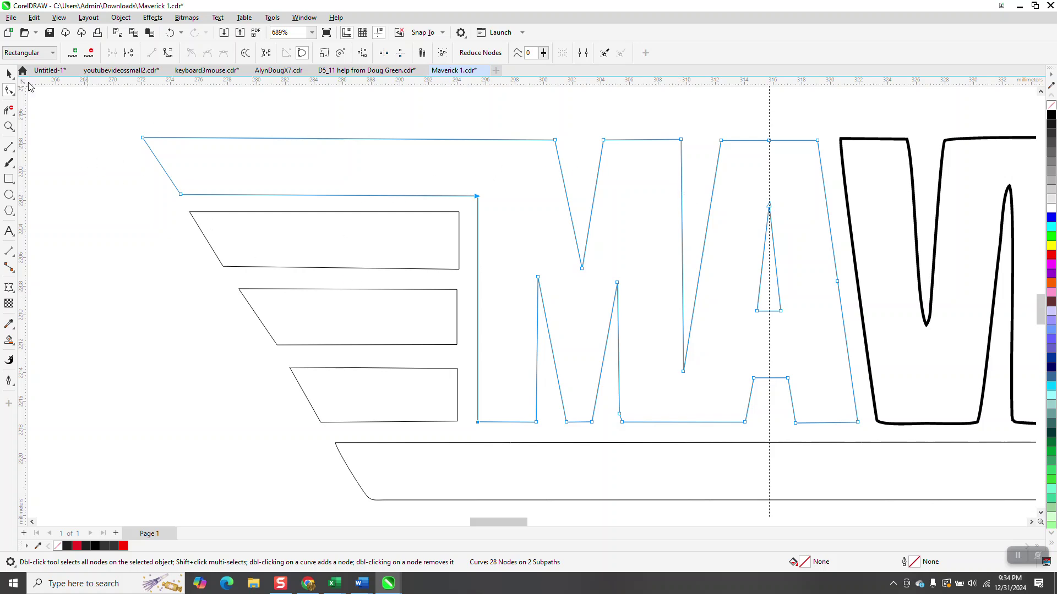
- Draw a two-point guide line from the wing's upper-left tip to the lower-left corner of the bottom wing stripe
click(12, 150)
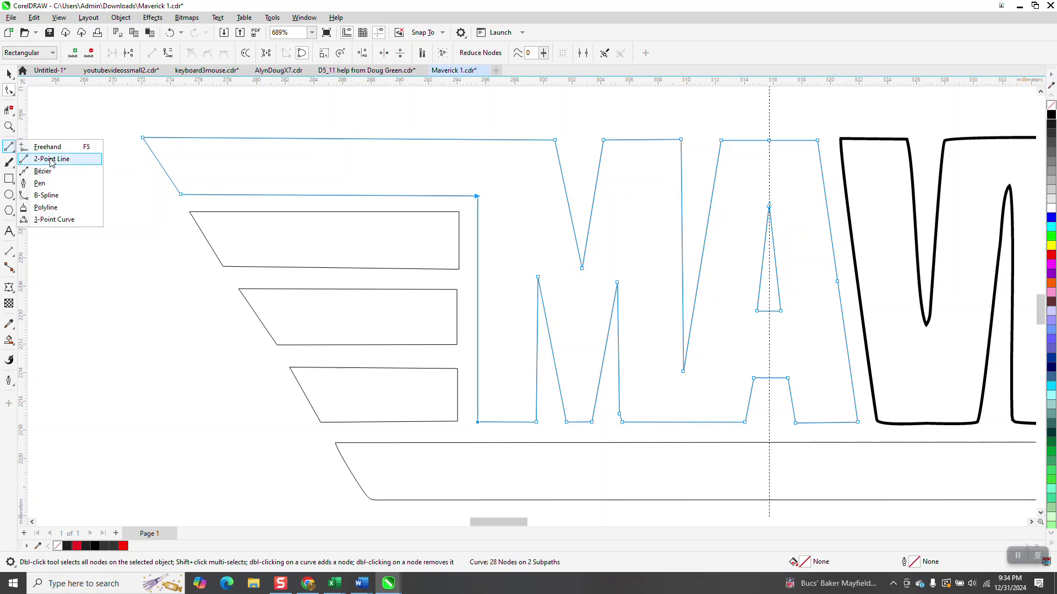
click(38, 158)
drag(144, 138, 375, 507)
drag(368, 503, 321, 423)
- Move both left corner nodes of the middle wing stripe onto the red guide line
click(9, 127)
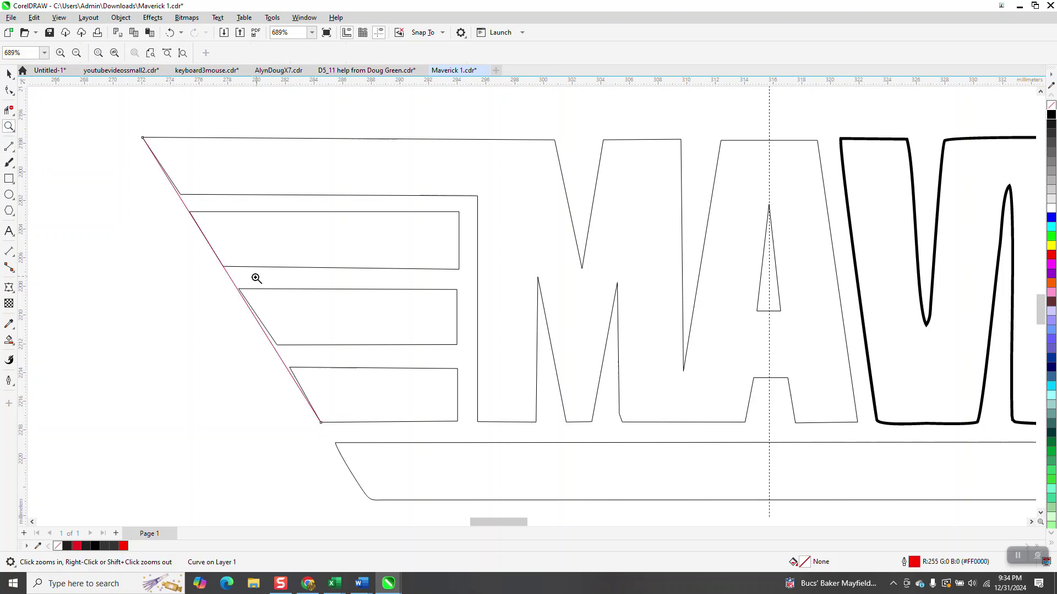
drag(209, 263, 370, 361)
click(10, 89)
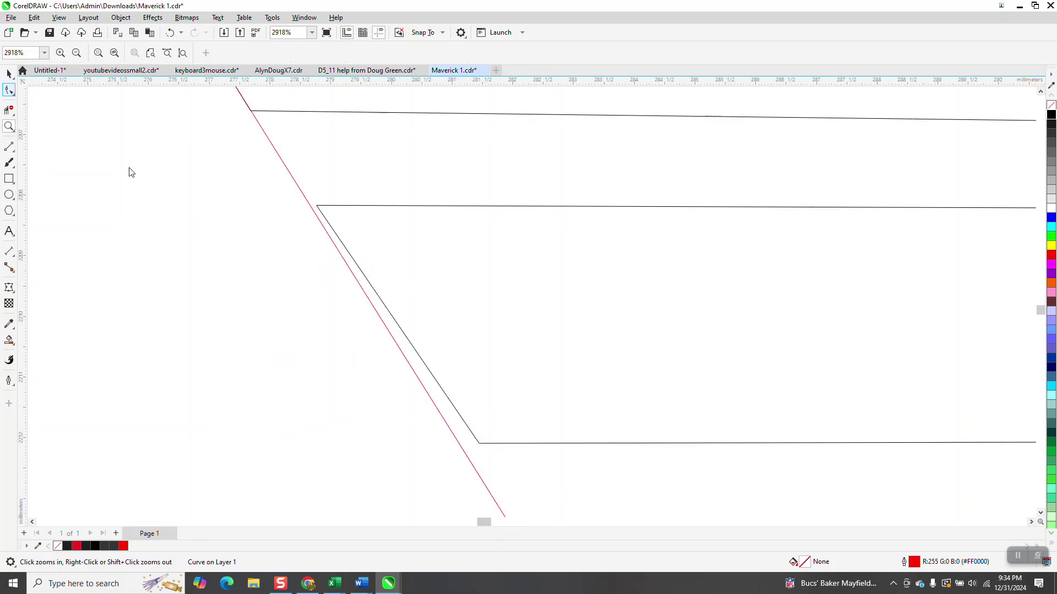
click(485, 442)
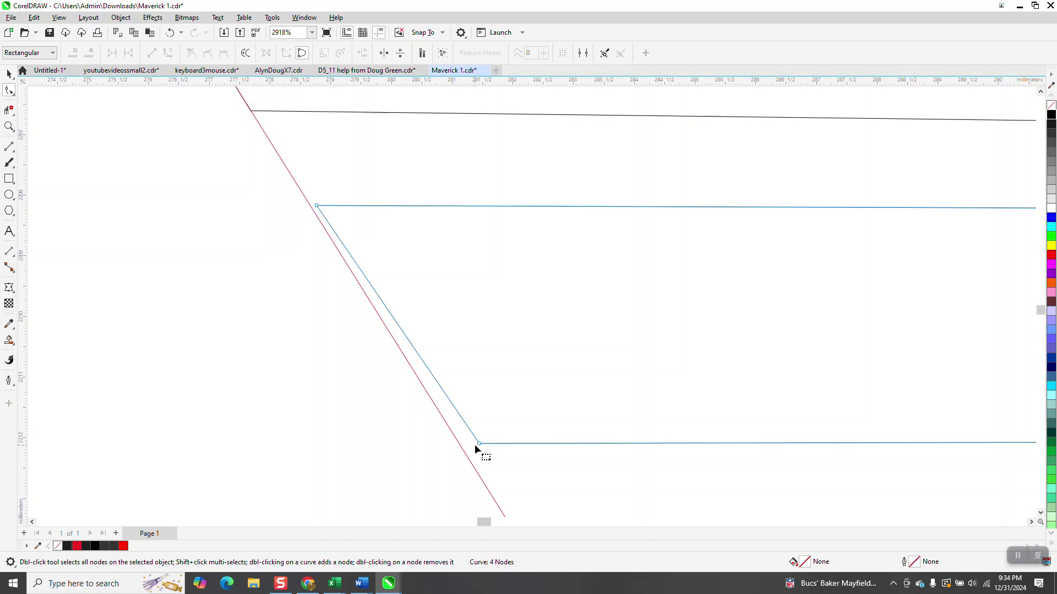
click(477, 443)
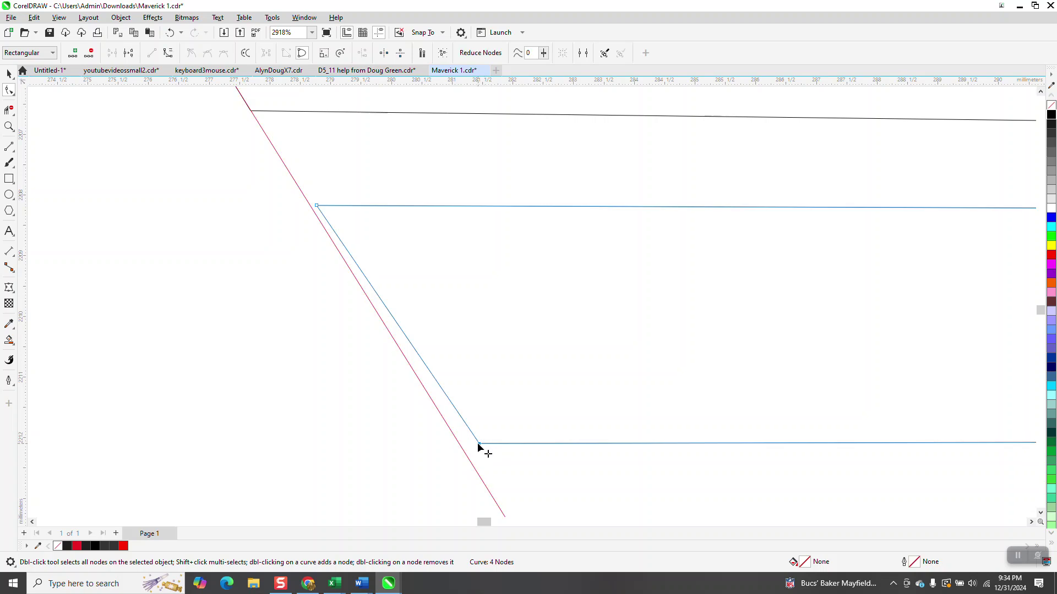
drag(478, 443, 461, 449)
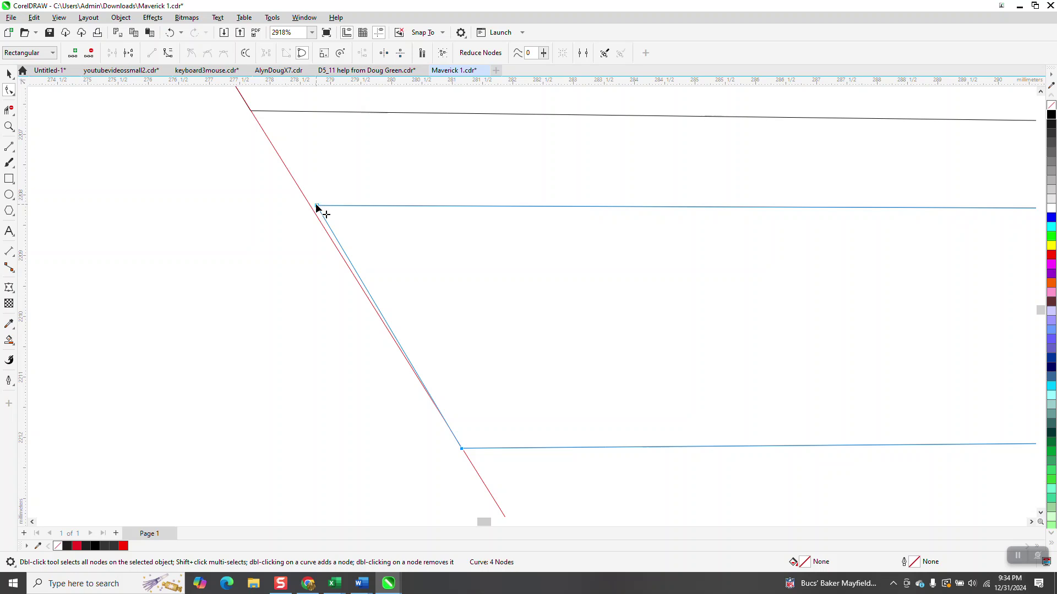
drag(317, 207, 310, 205)
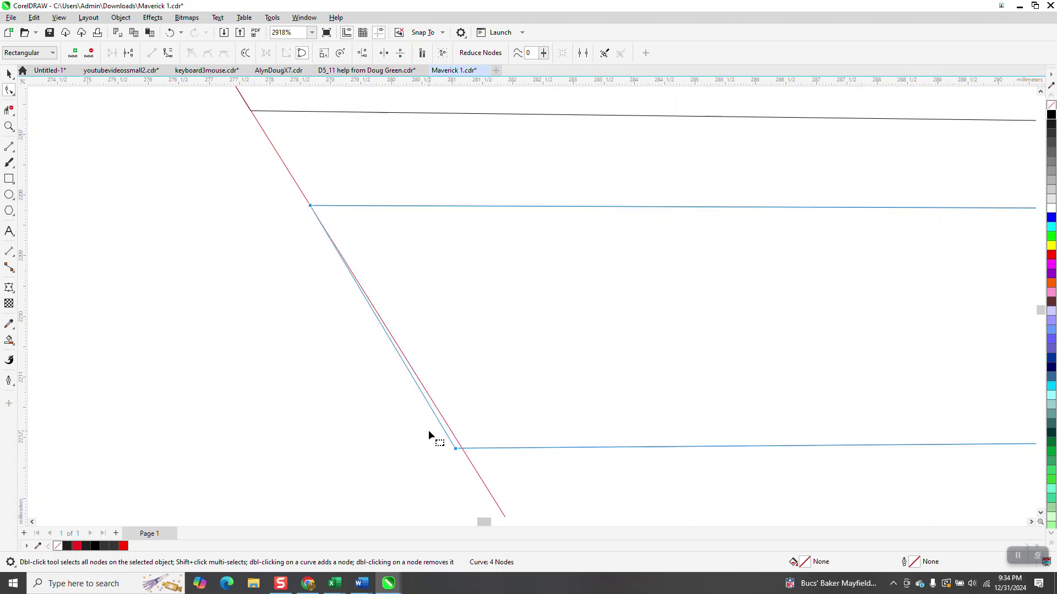
click(431, 445)
drag(456, 449, 464, 449)
scroll(365, 358, down, 2)
scroll(366, 357, down, 3)
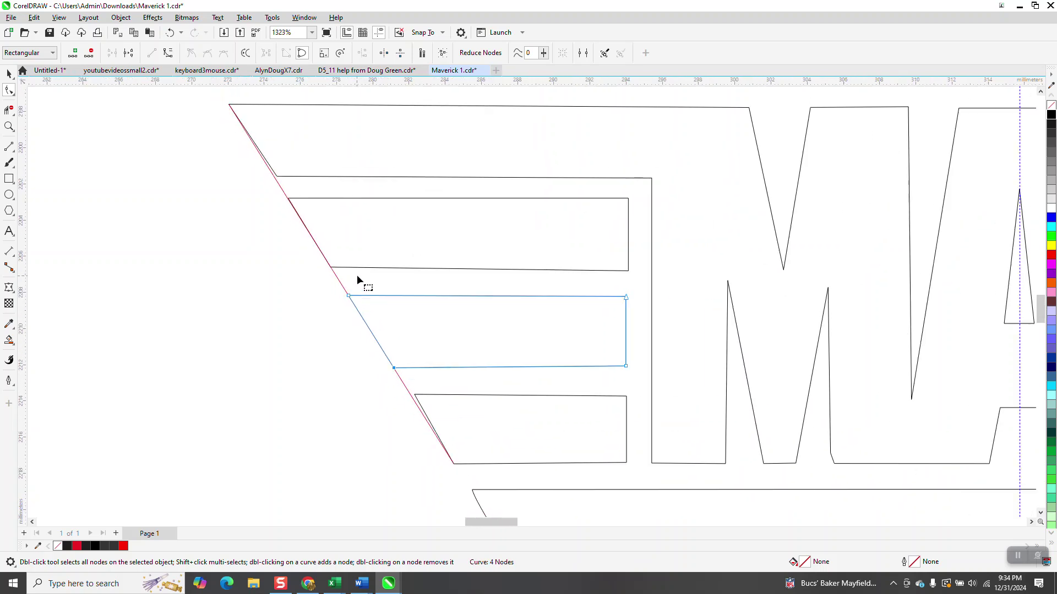
- Move the lower-left corner node of the top wing bar onto the red guide line
click(9, 127)
drag(238, 130, 391, 265)
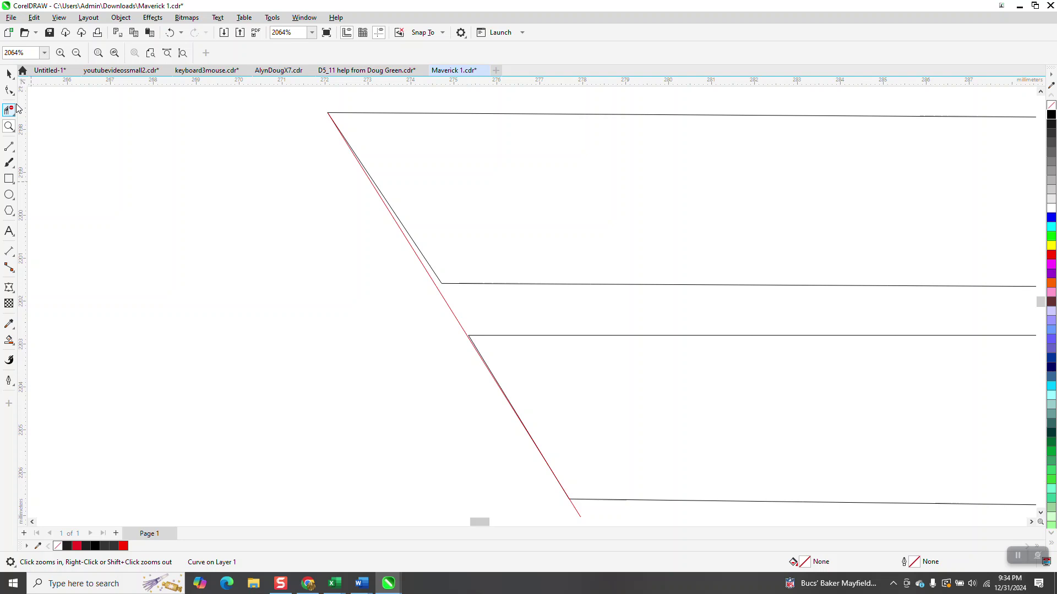
click(9, 90)
click(448, 282)
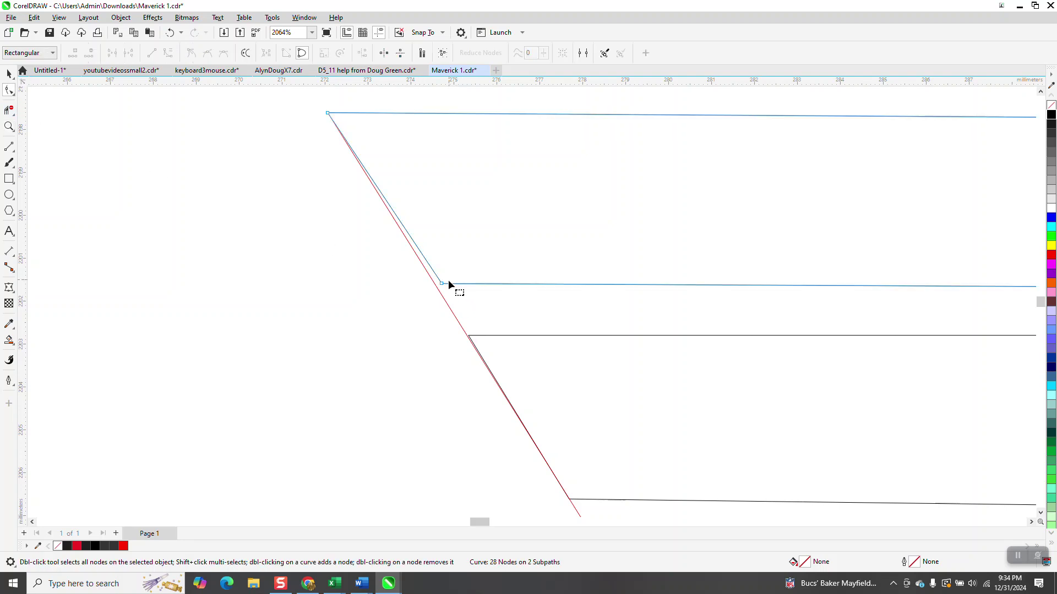
drag(444, 284, 435, 284)
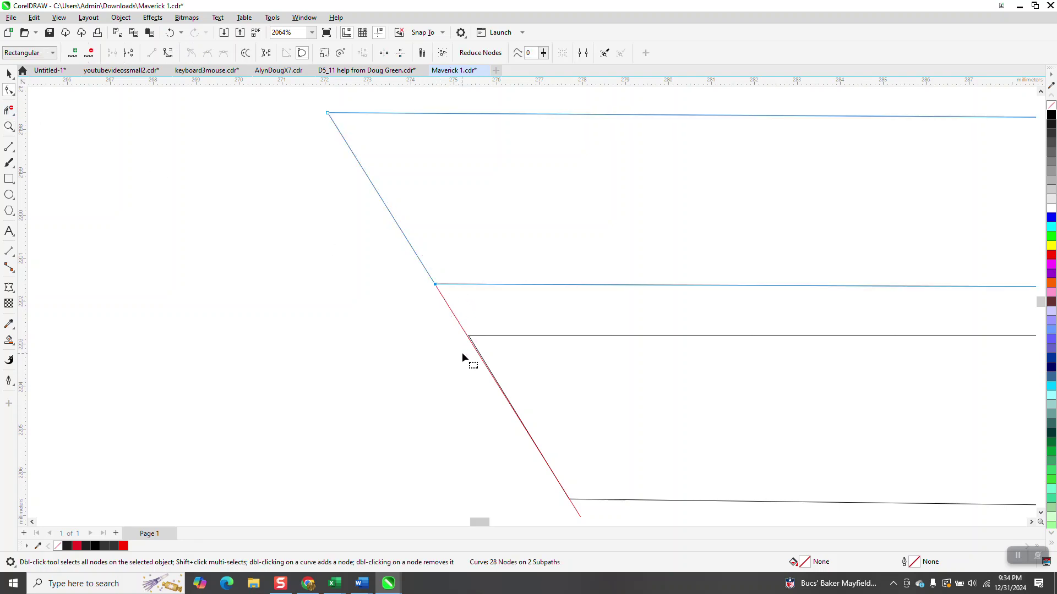
- Replace the rounded lower-left corner of the left underline bar with a single corner node by deleting the two surrounding nodes
scroll(194, 215, down, 4)
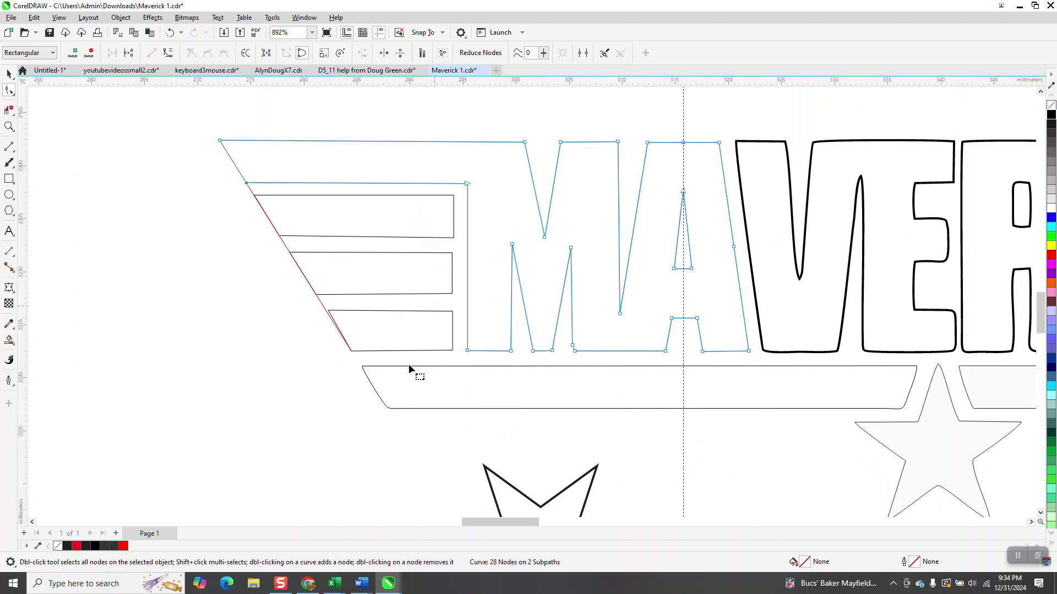
click(386, 397)
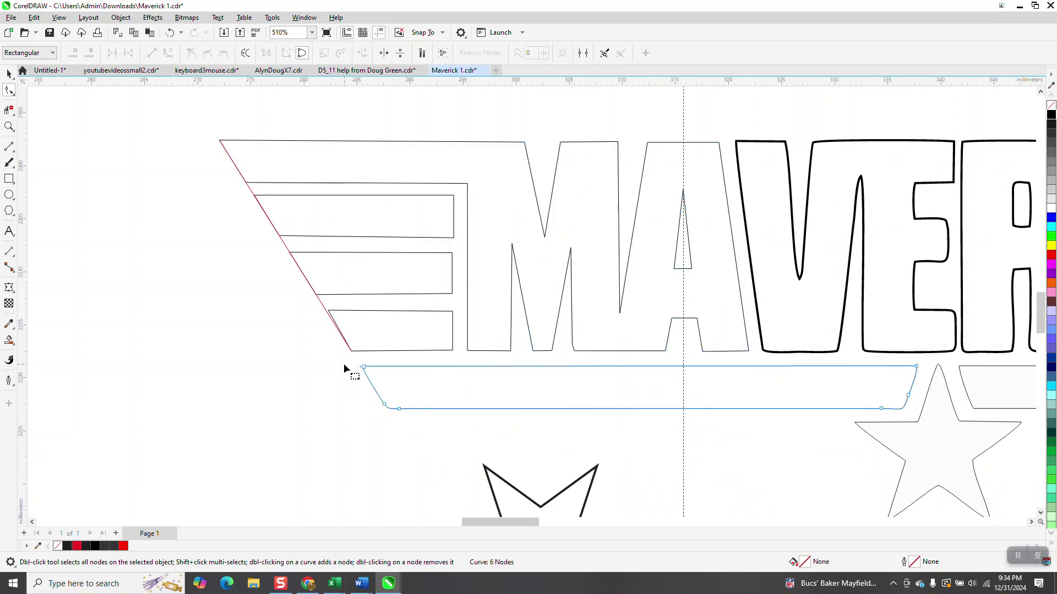
click(8, 126)
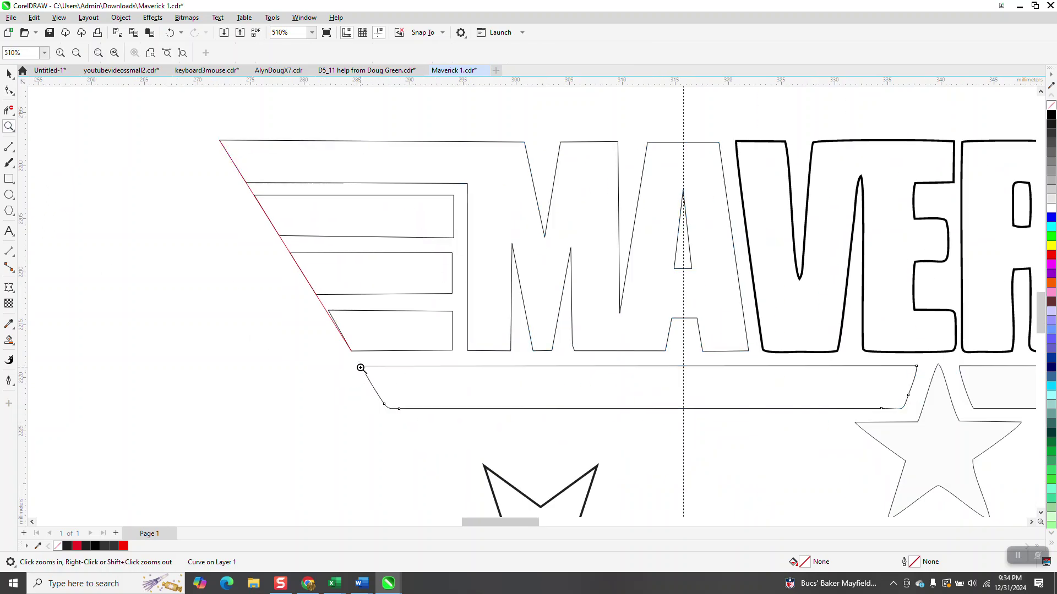
drag(357, 360, 519, 458)
click(9, 91)
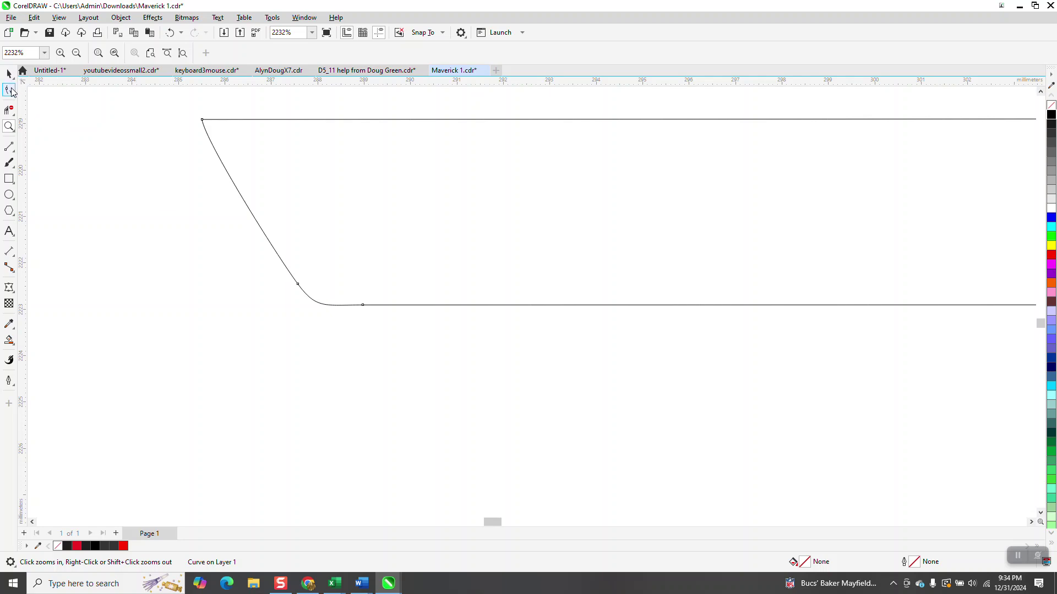
double_click(318, 305)
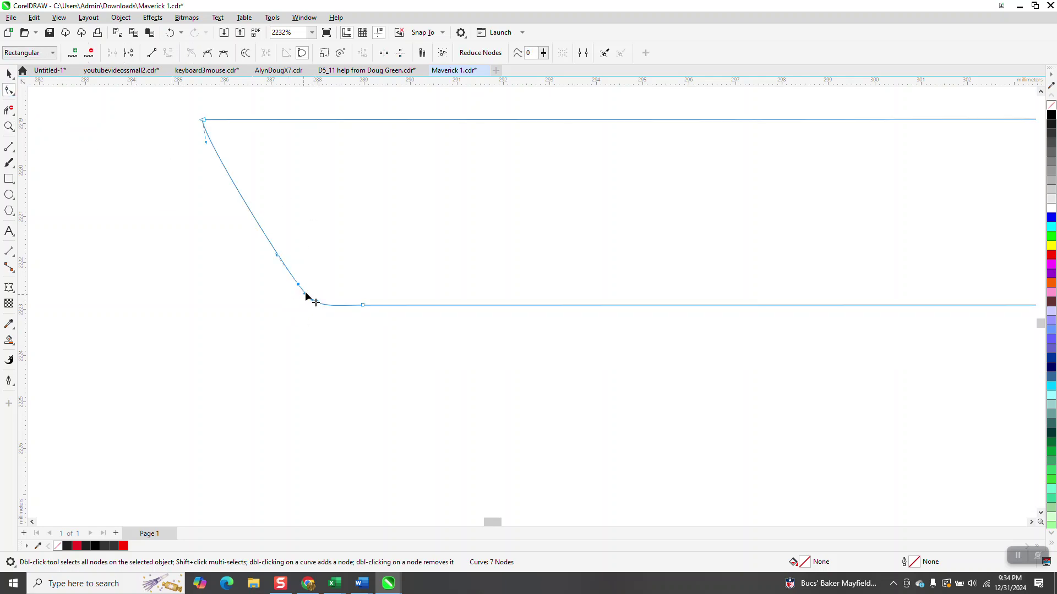
key(Delete)
drag(383, 275, 343, 330)
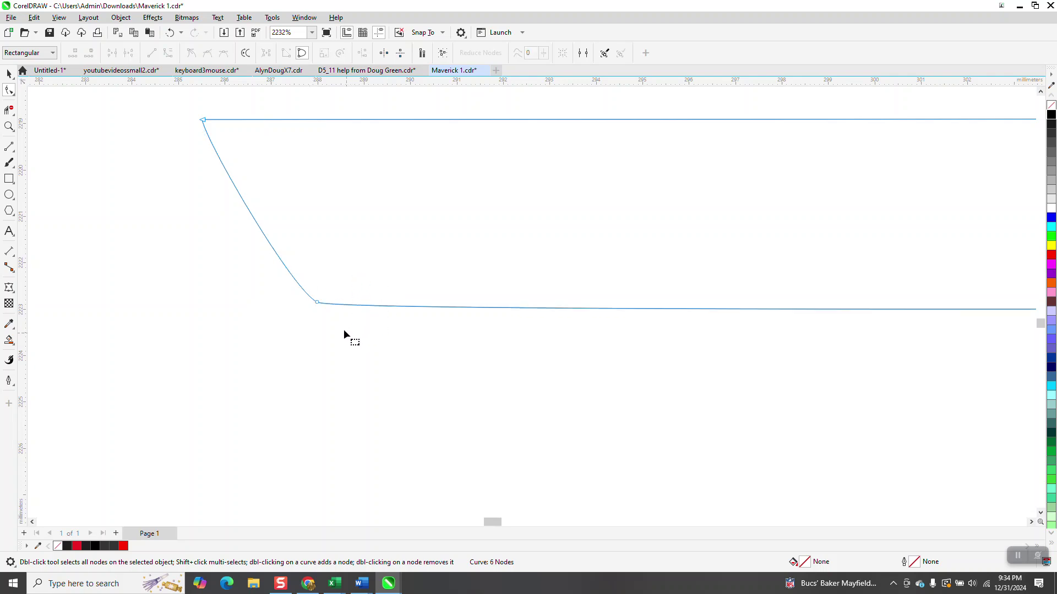
- Add a node at the left underline bar's lower-right corner and remove the two rounding nodes on either side of it
scroll(233, 266, down, 5)
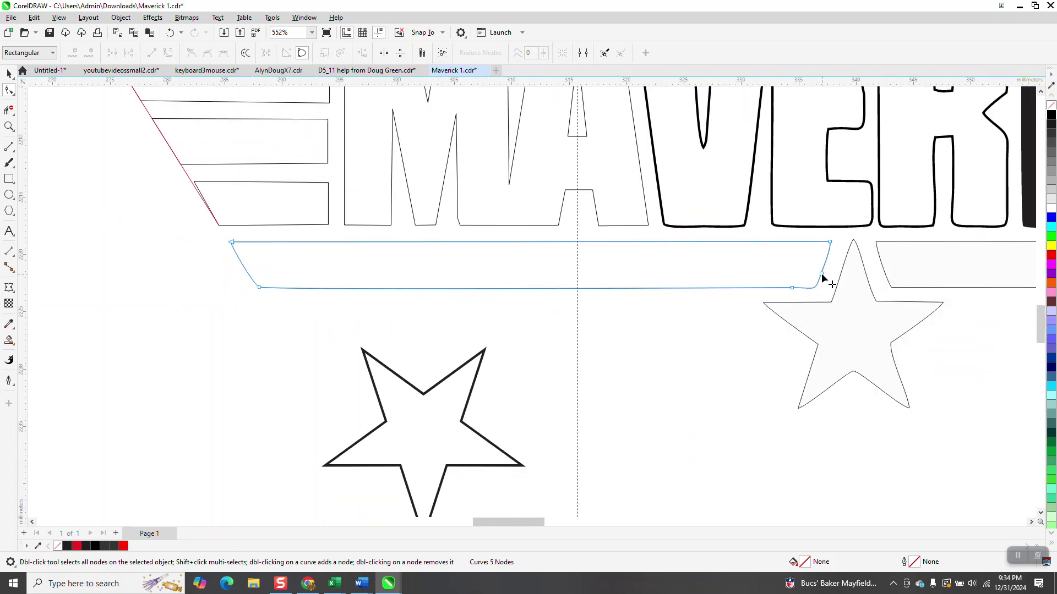
click(822, 275)
key(XF86Calculator)
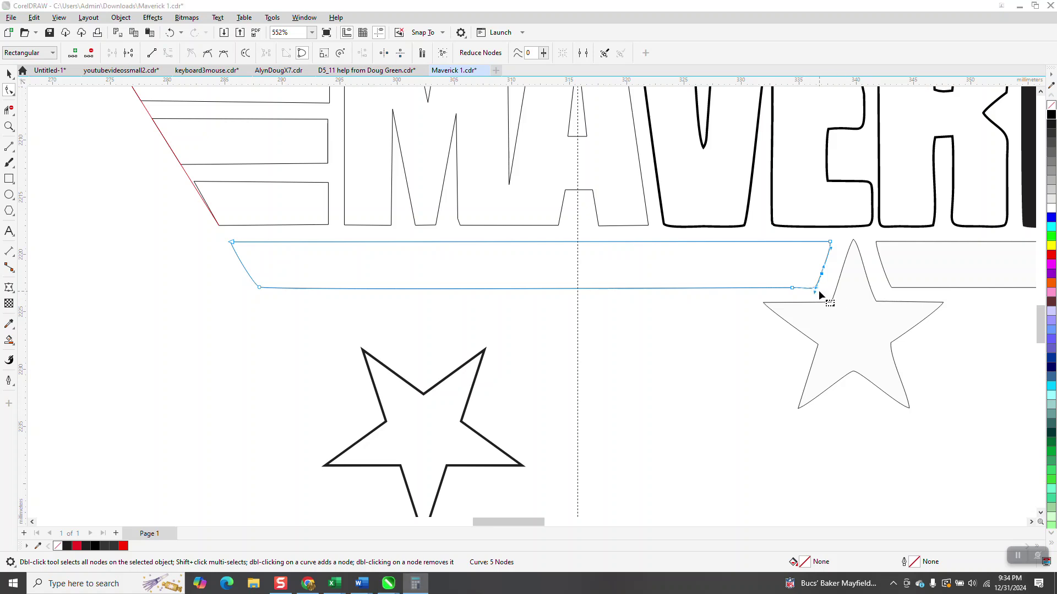
click(880, 206)
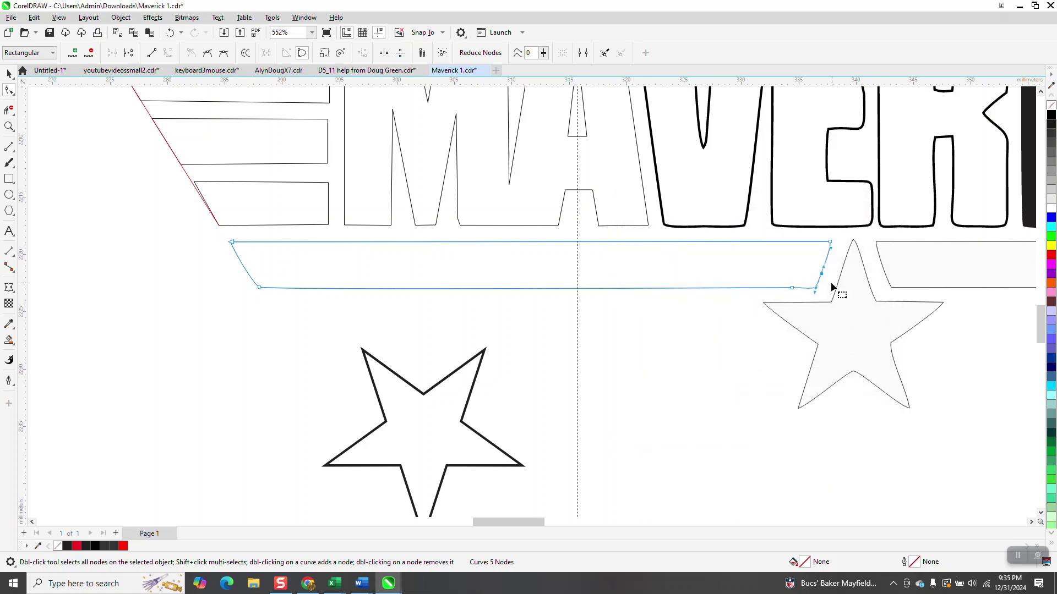
double_click(815, 287)
drag(831, 268, 810, 279)
click(790, 289)
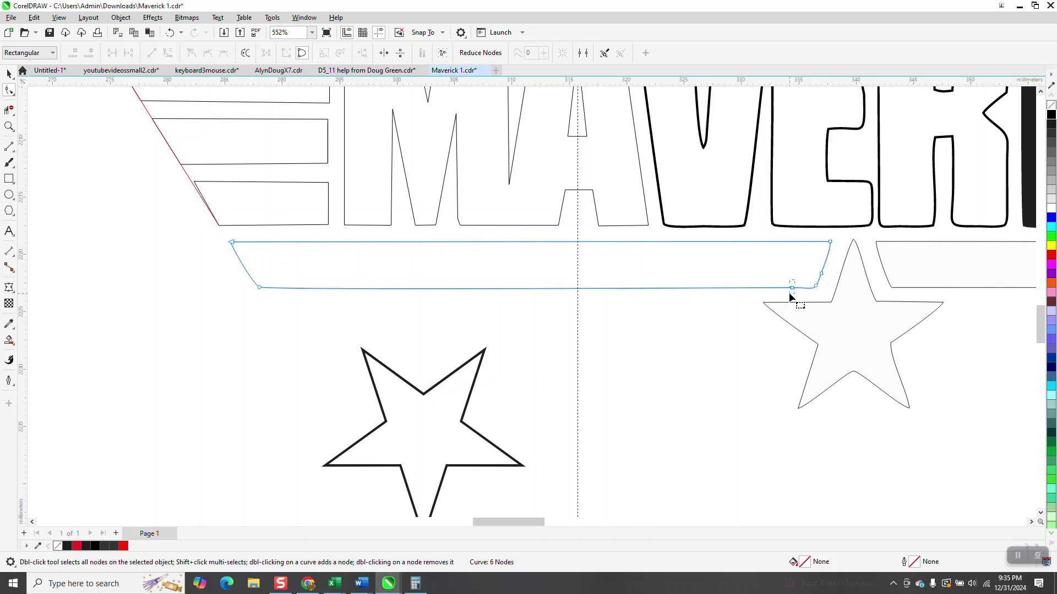
key(XF86Calculator)
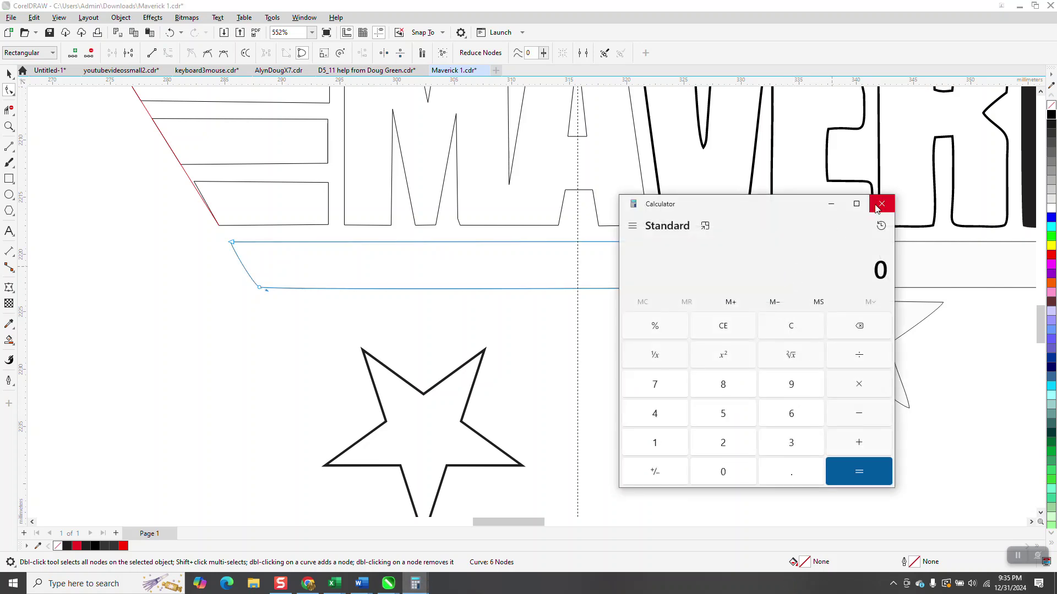
click(878, 207)
click(852, 251)
double_click(821, 274)
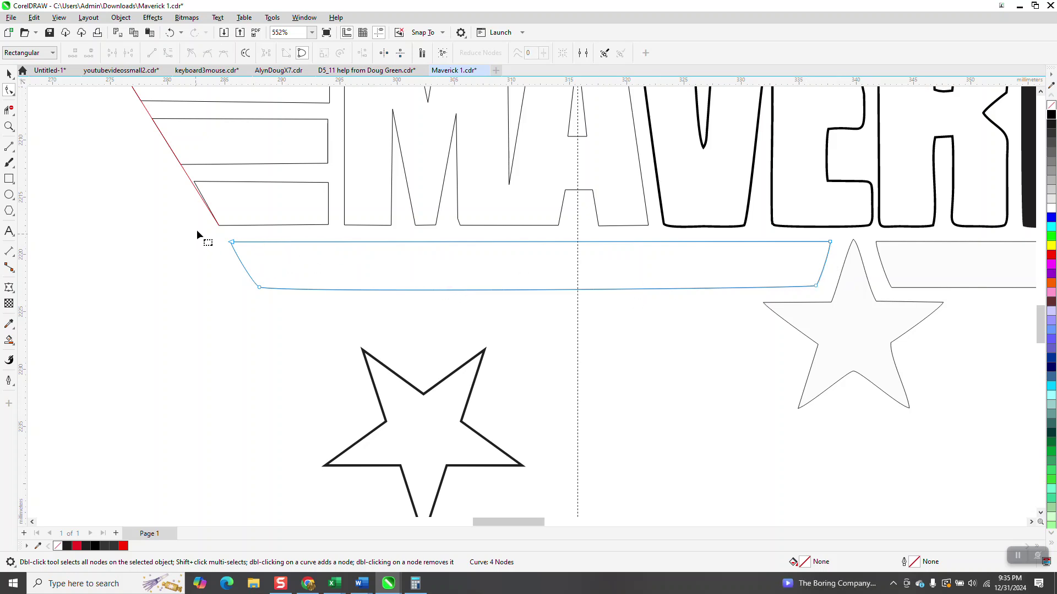
- Convert all segments of the left underline bar to straight lines
drag(198, 233, 834, 315)
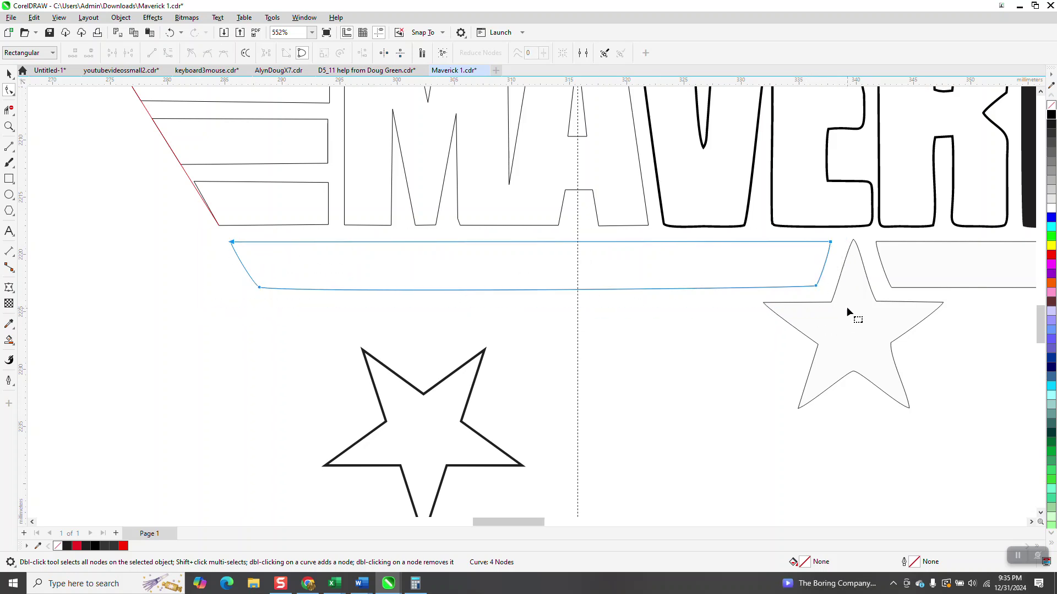
right_click(819, 286)
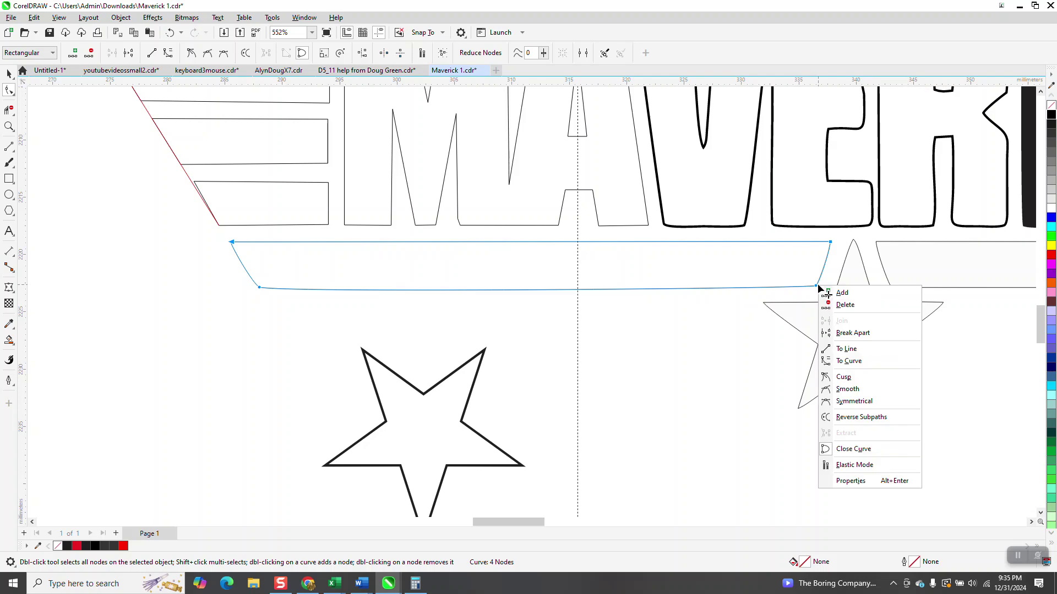
click(851, 353)
scroll(496, 338, down, 2)
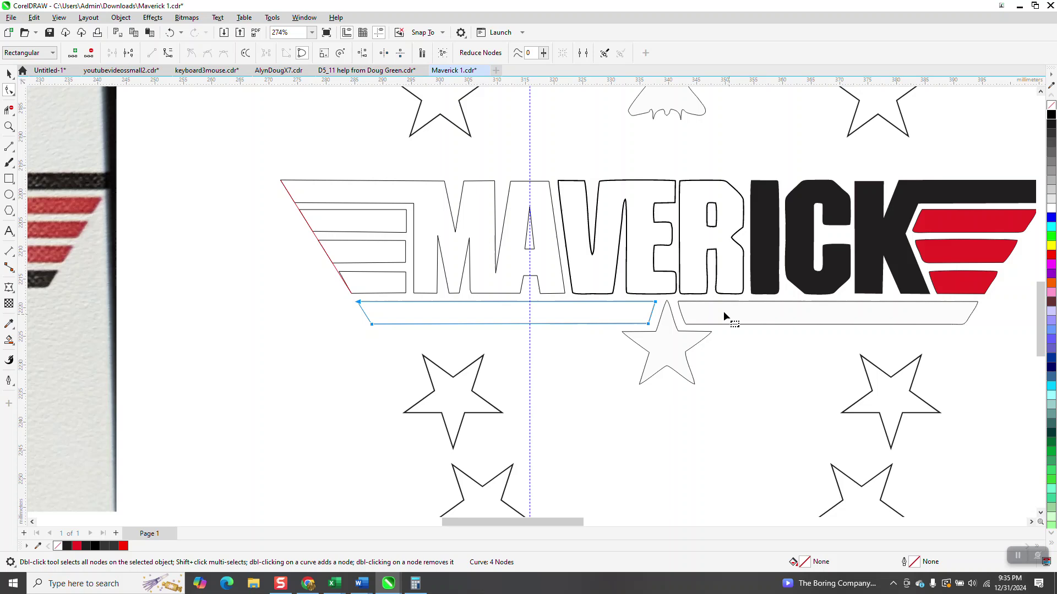
click(9, 73)
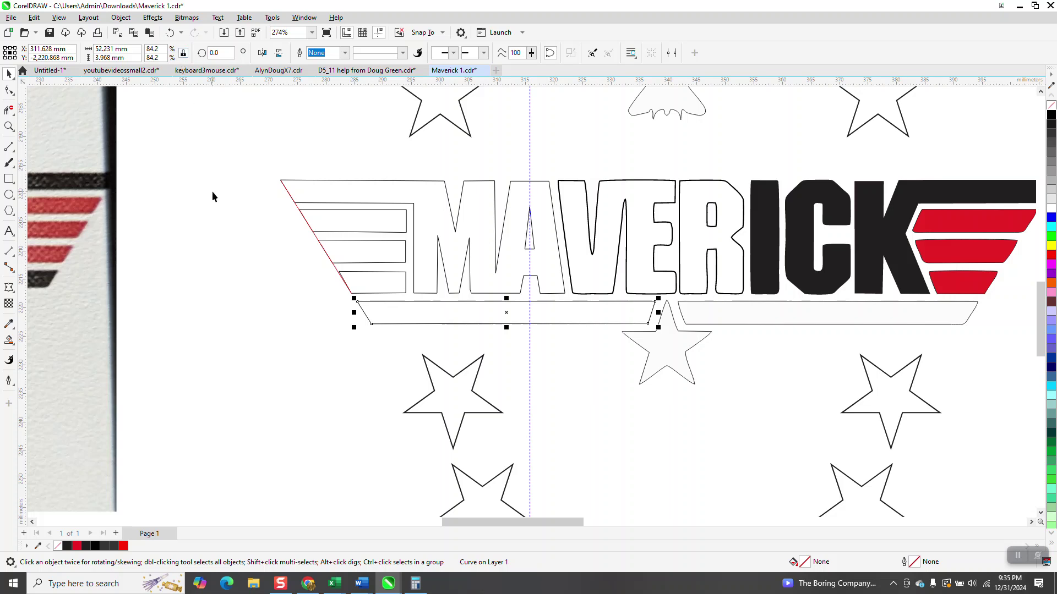
key(ctrl+d)
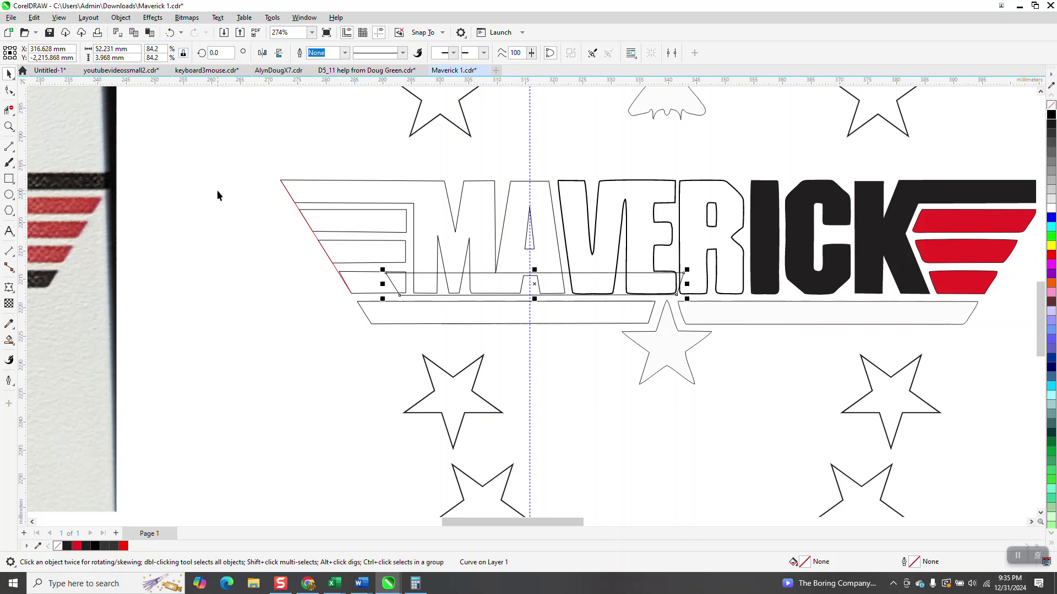
key(Delete)
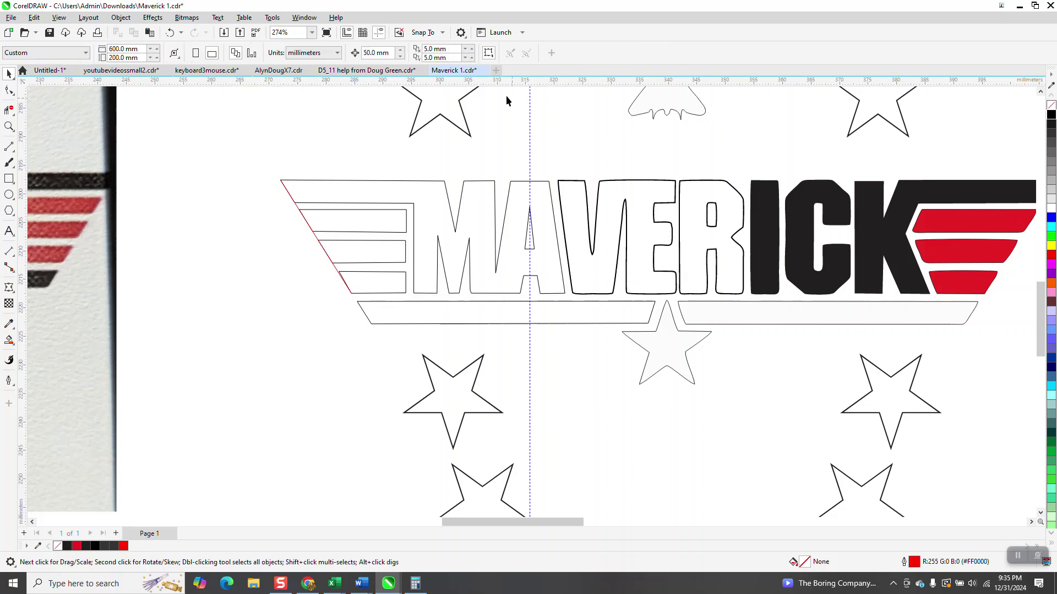
- Set the document's duplicate distance to 0 mm both horizontally and vertically
click(440, 49)
text(0)
key(Tab)
text(0)
key(Return)
- Duplicate the left underline bar, mirror the copy horizontally with a red outline, and place it over the right underline bar
click(529, 312)
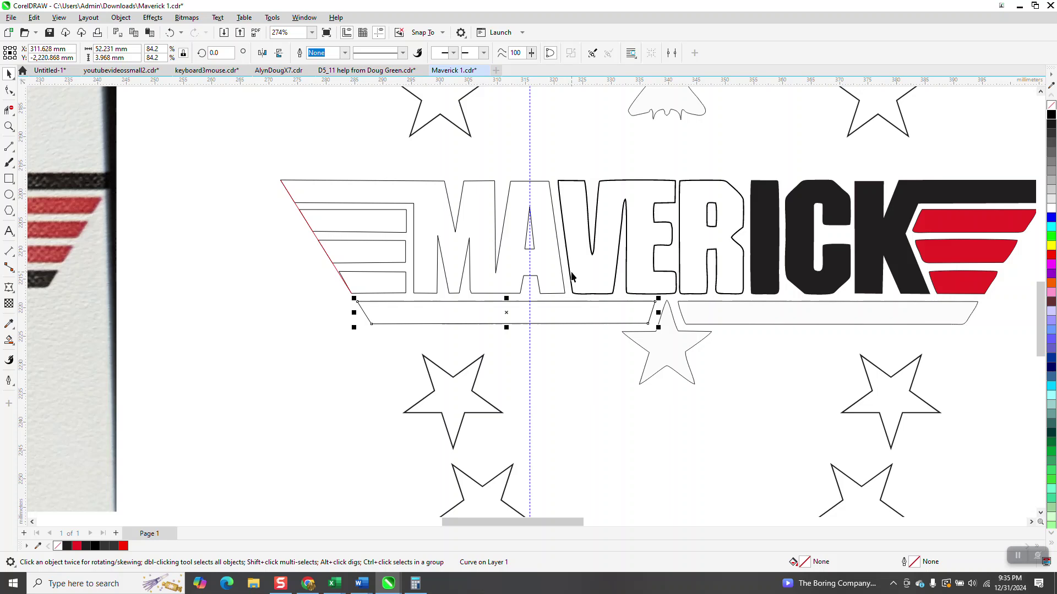
key(ctrl+d)
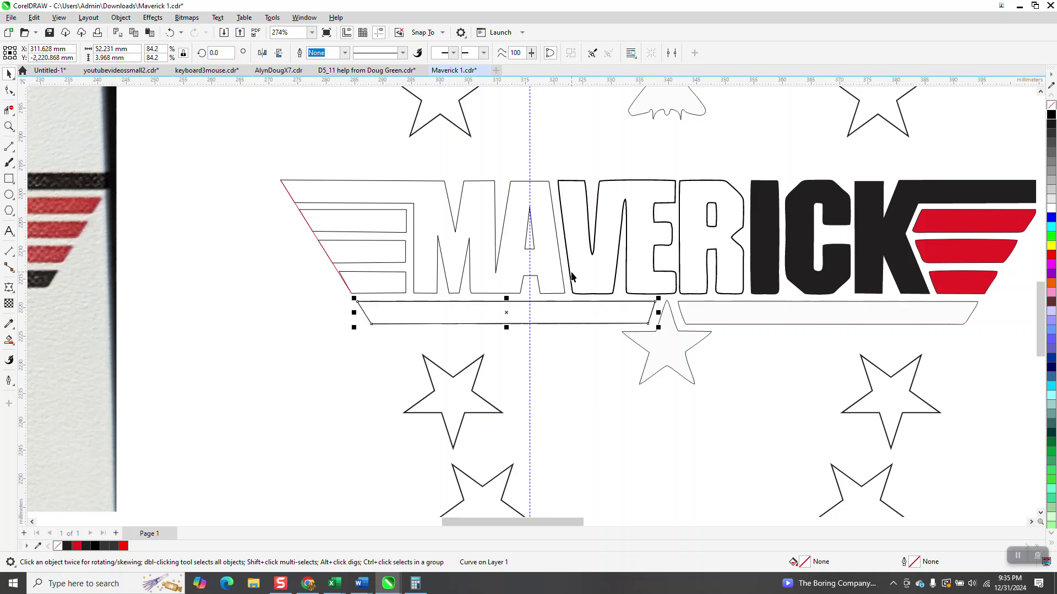
click(262, 53)
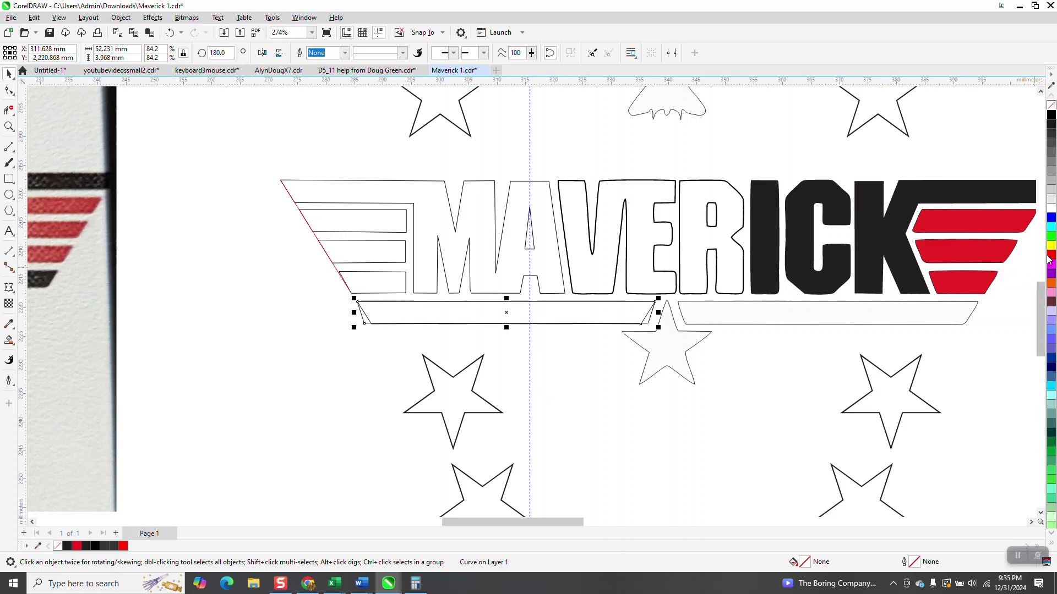
drag(653, 304, 973, 310)
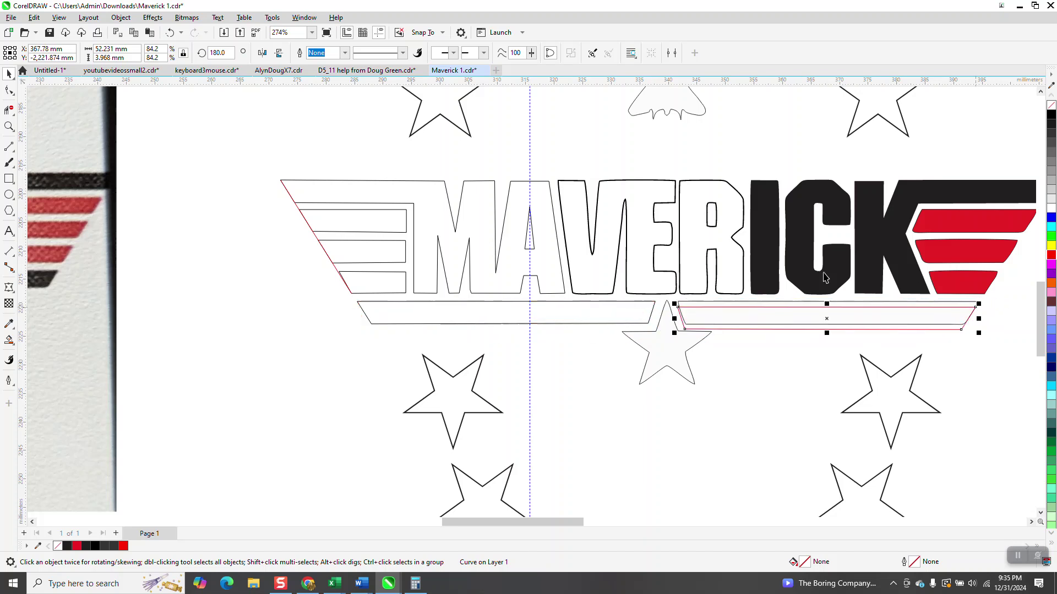
- Align the red bar's upper-left corner with the upper-left corner of the traced right underline bar
click(9, 126)
click(903, 345)
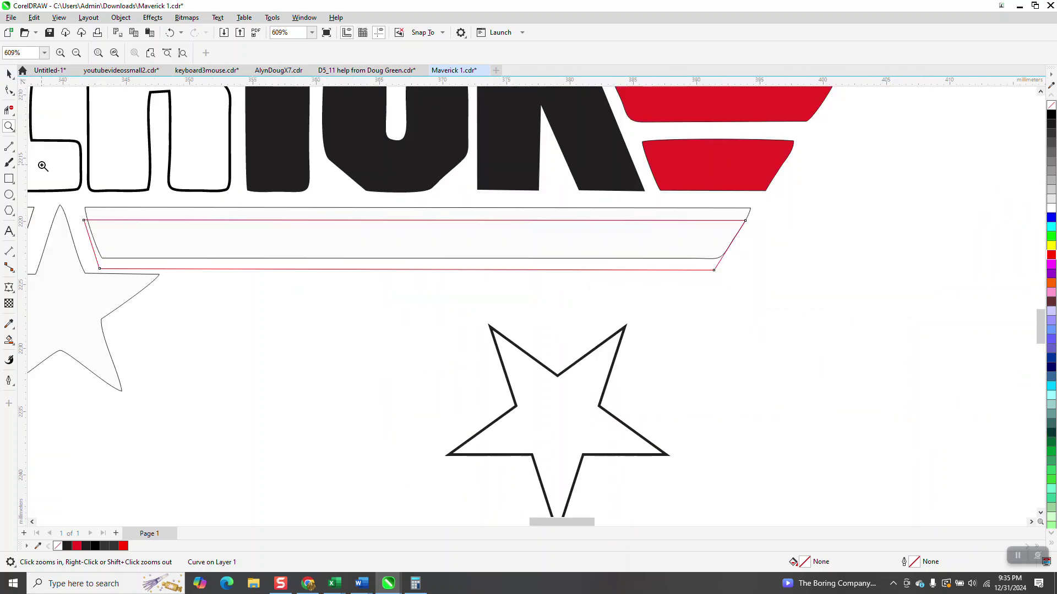
key(space)
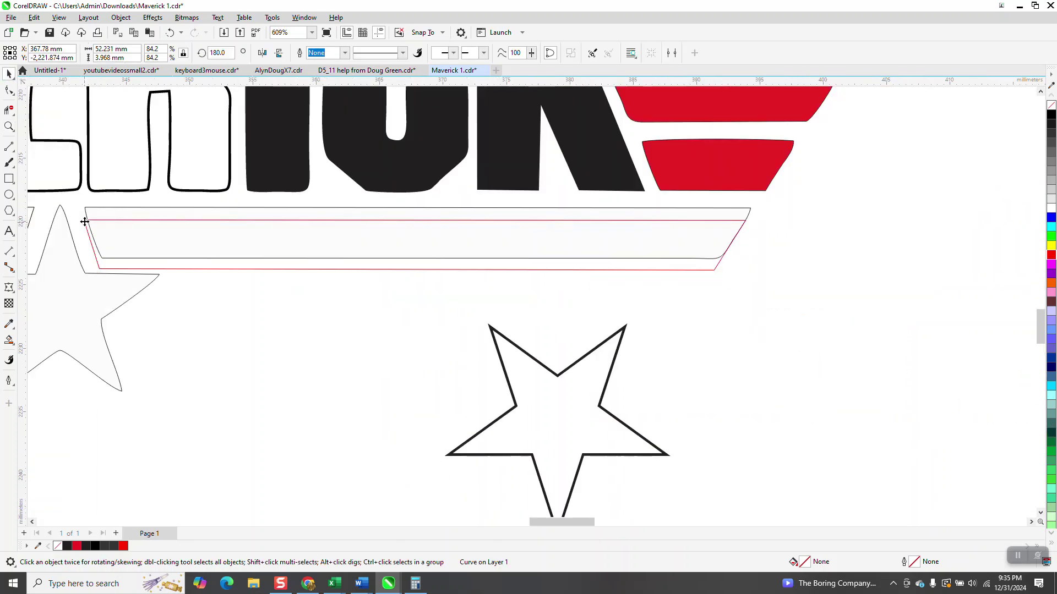
drag(86, 213, 87, 213)
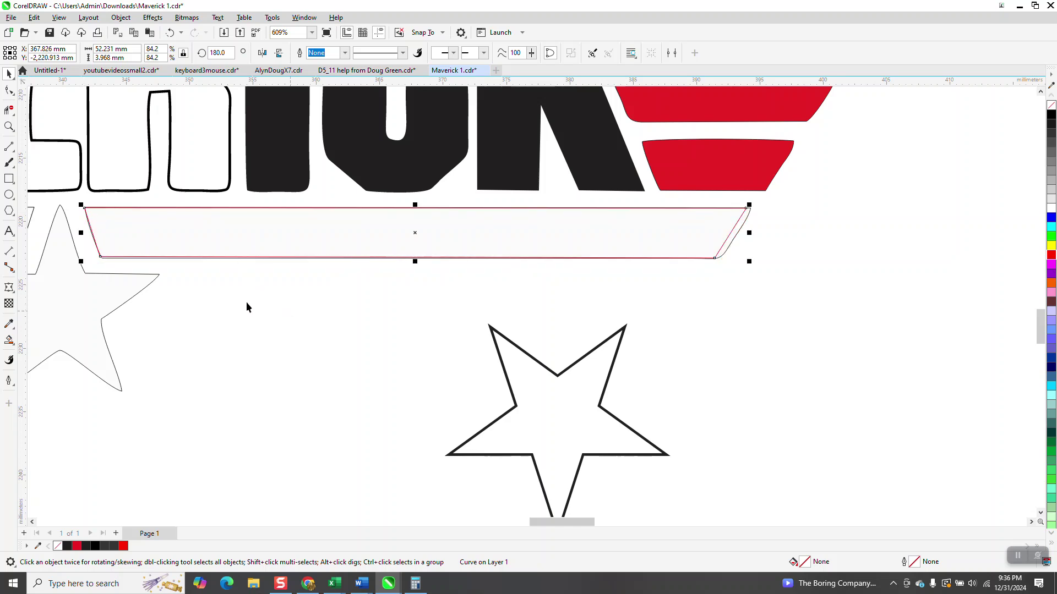
- Shift the red bar 50 mm to the right and delete the traced right underline bar
scroll(135, 292, down, 2)
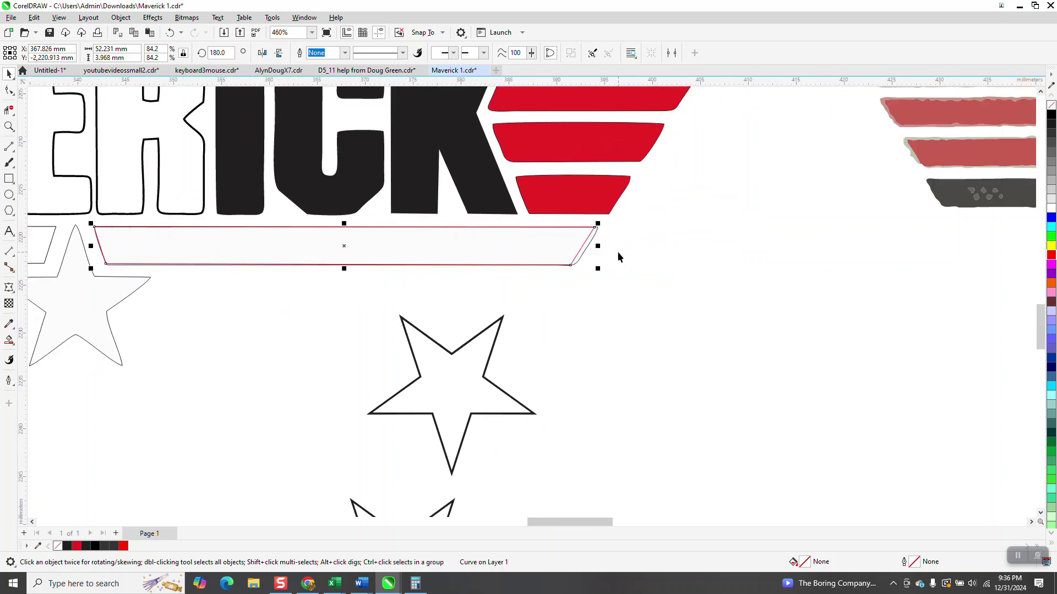
key(ctrl+d)
click(555, 265)
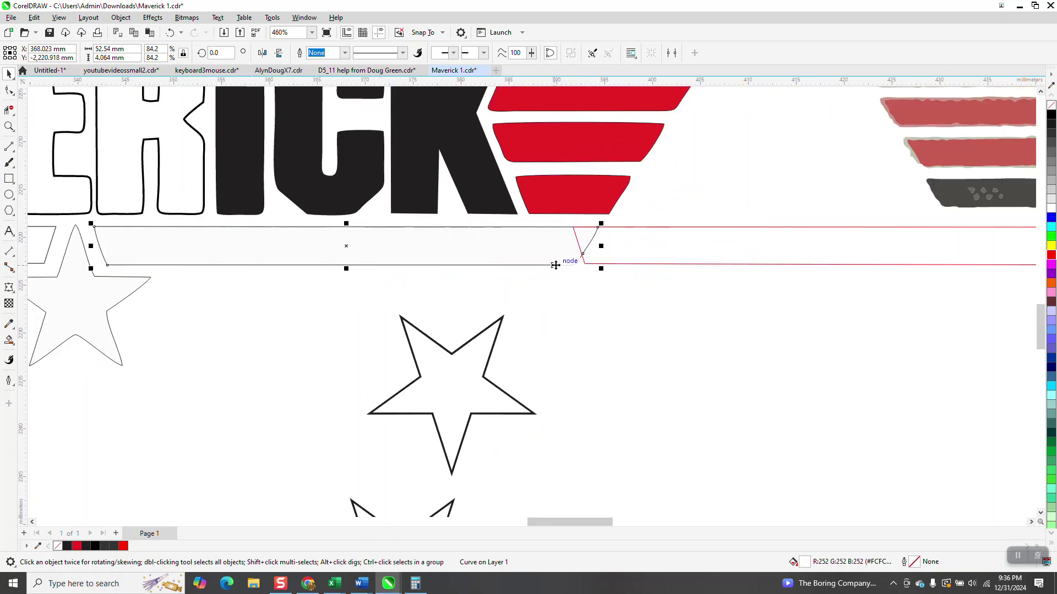
key(XF86Calculator)
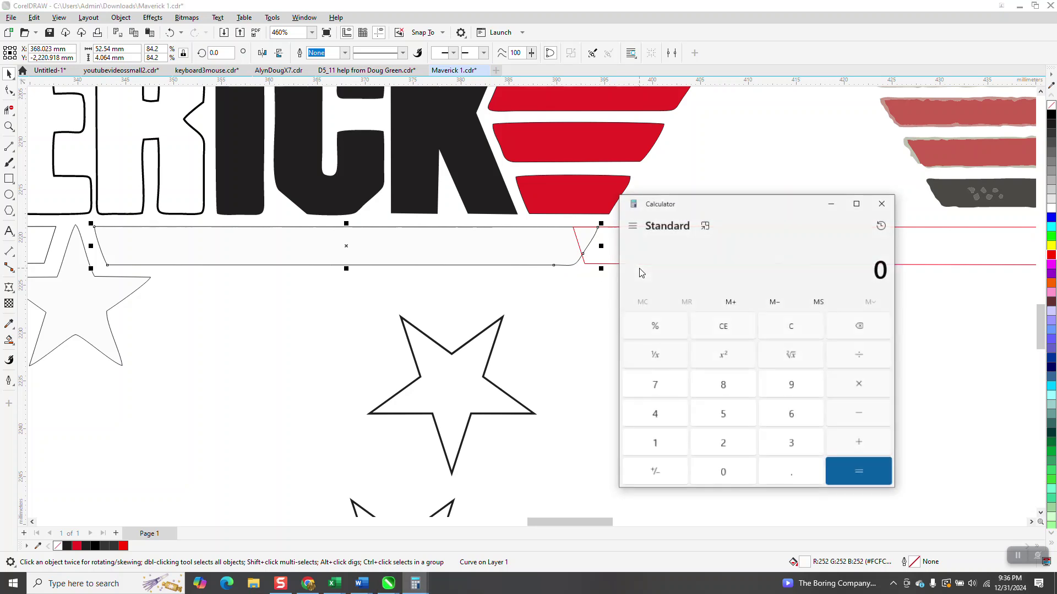
click(882, 204)
key(Delete)
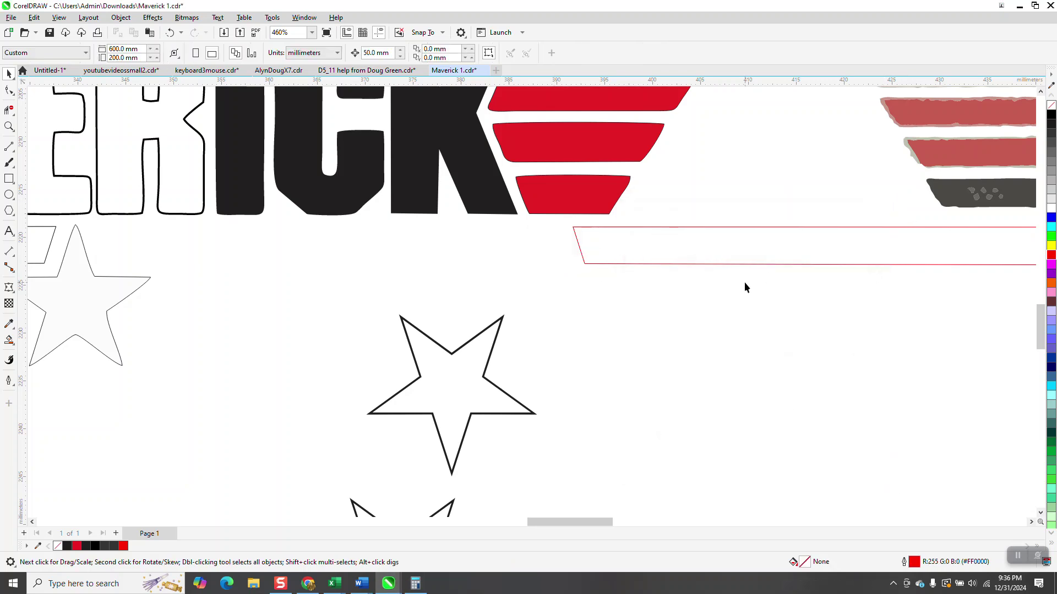
- Move the red bar 50 mm back to the left, beneath the lettering
click(753, 265)
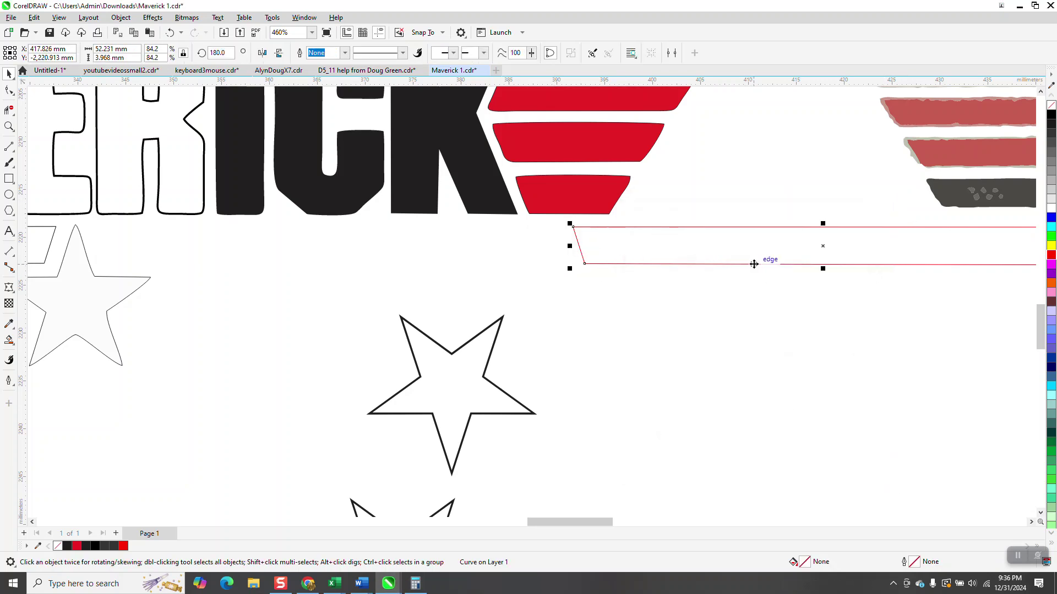
key(Left)
click(750, 277)
- Set the outline width of the joined VE lettering to Hairline
scroll(604, 317, down, 2)
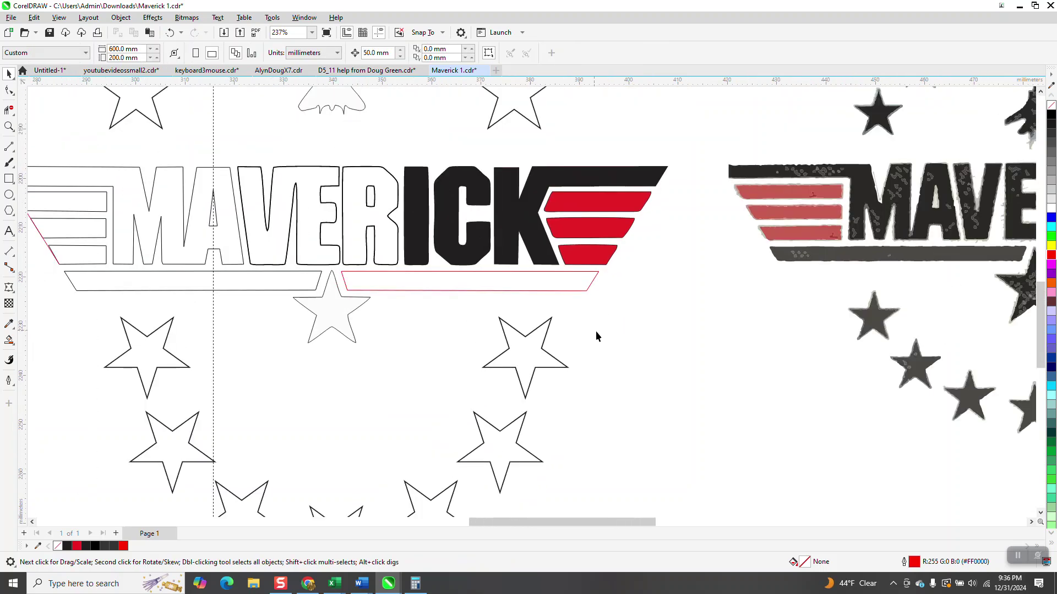
scroll(596, 333, down, 1)
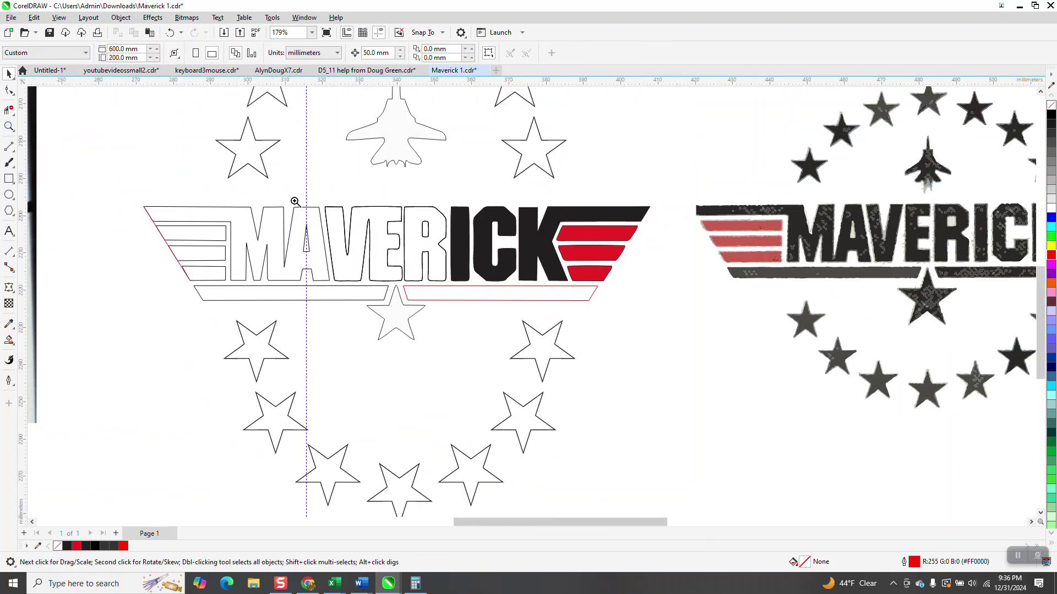
key(z)
drag(326, 214, 567, 303)
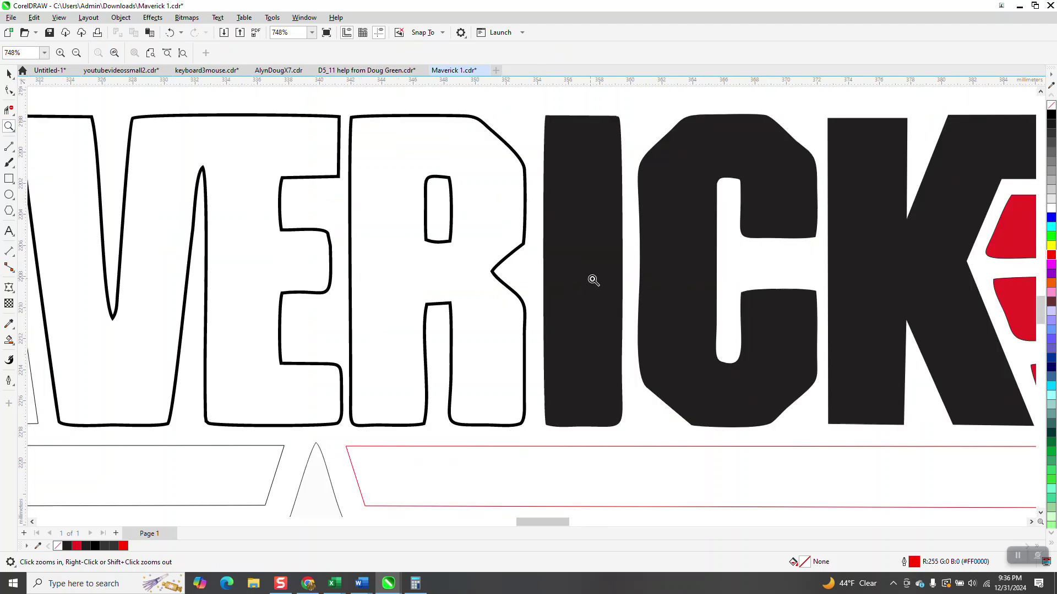
scroll(593, 280, down, 2)
key(space)
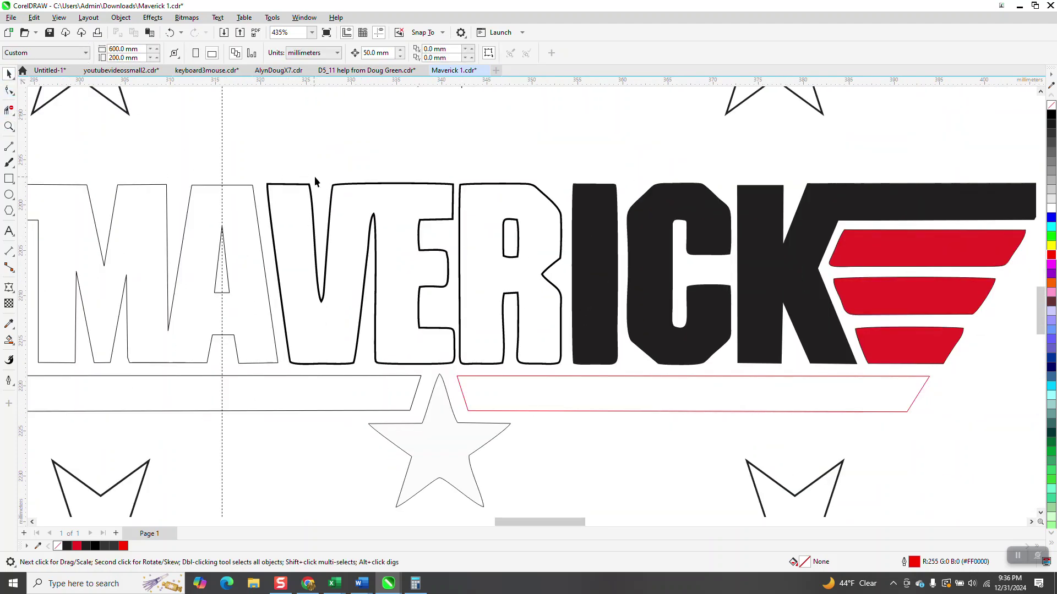
click(355, 188)
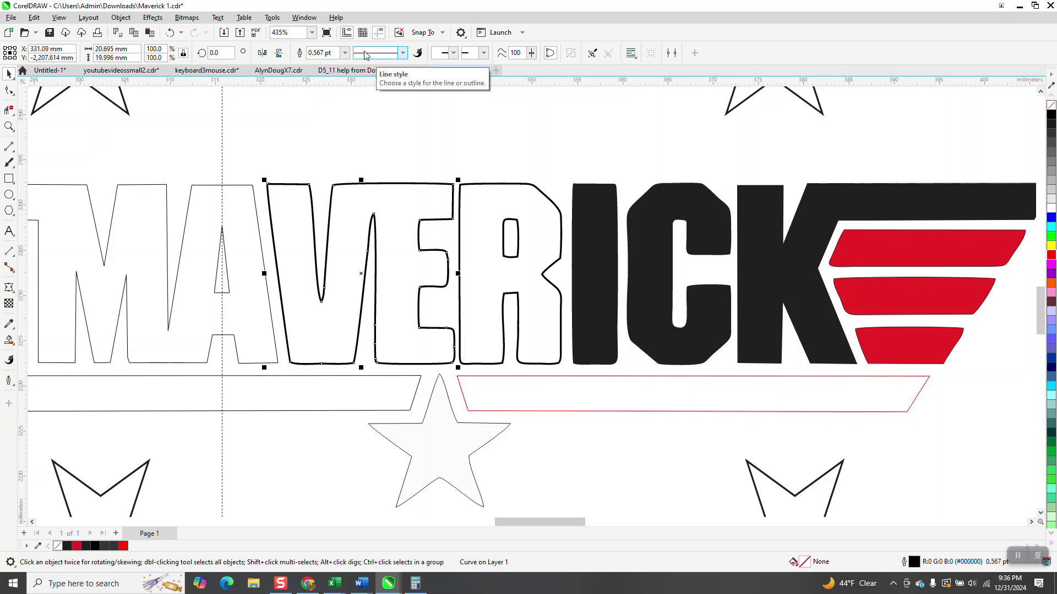
click(346, 53)
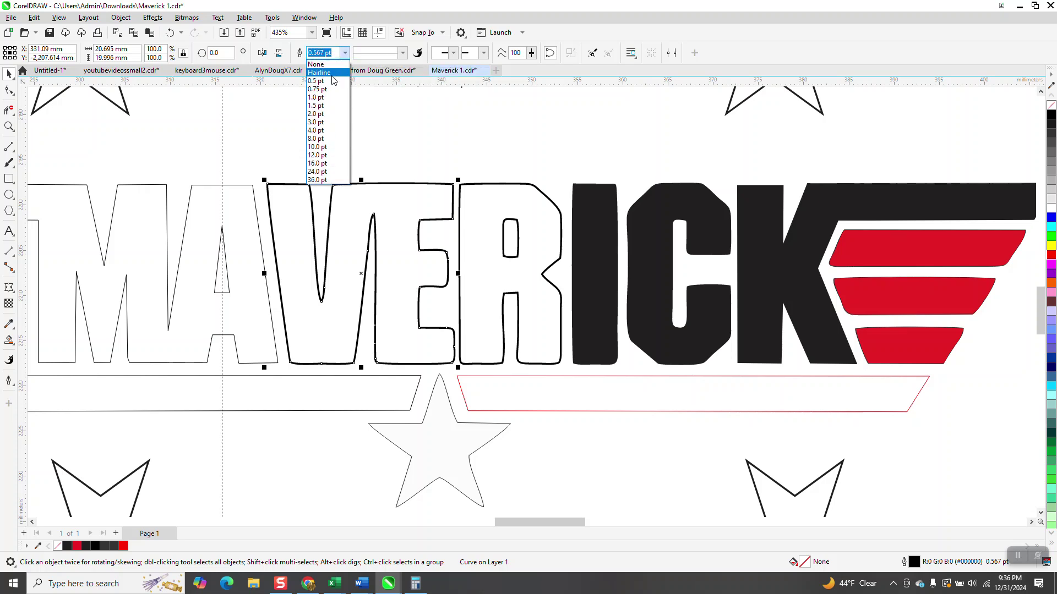
click(330, 73)
- Delete the extra nodes partway along the V's slanted edges in the VE outline
click(6, 127)
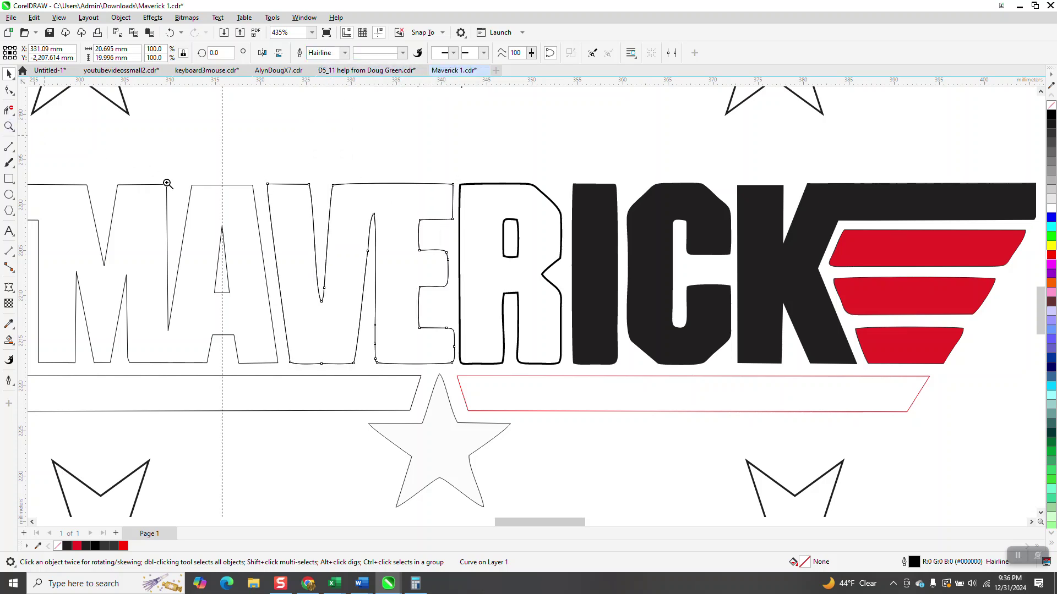
drag(251, 157, 606, 408)
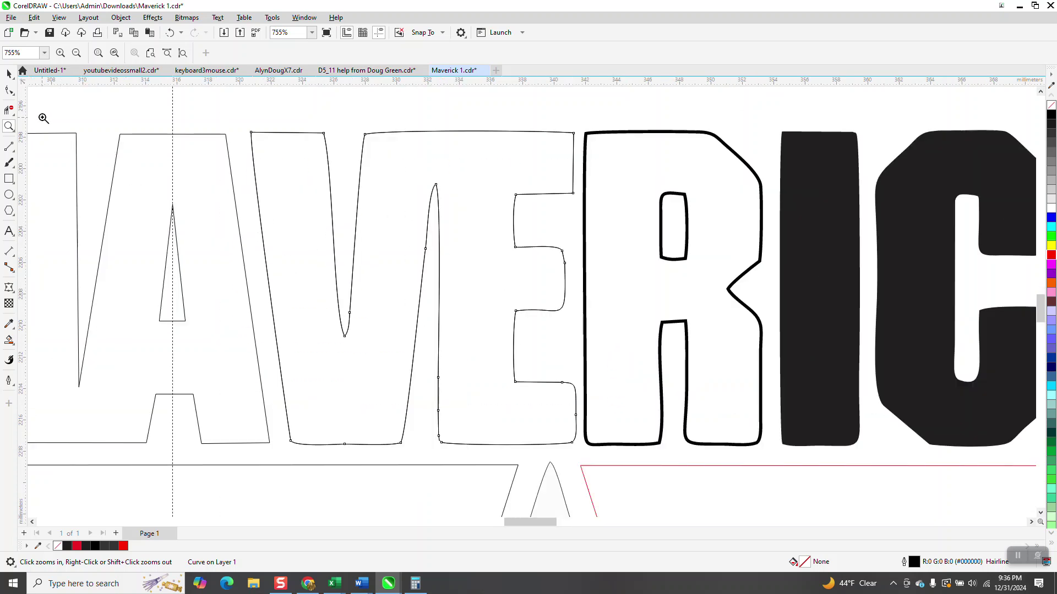
click(9, 91)
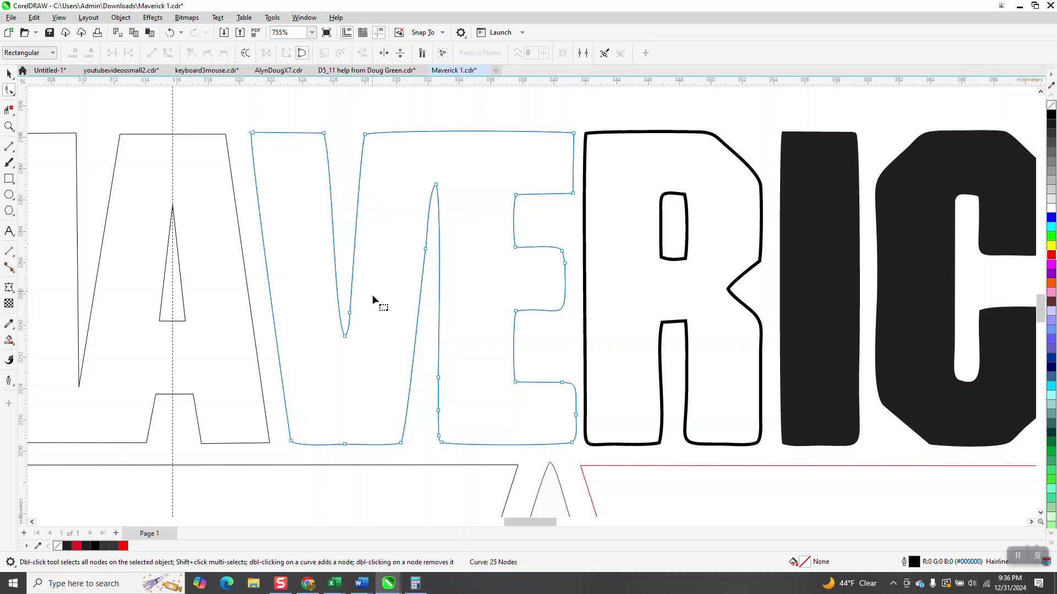
drag(372, 298, 331, 314)
click(350, 300)
double_click(350, 300)
drag(448, 249, 462, 256)
key(Delete)
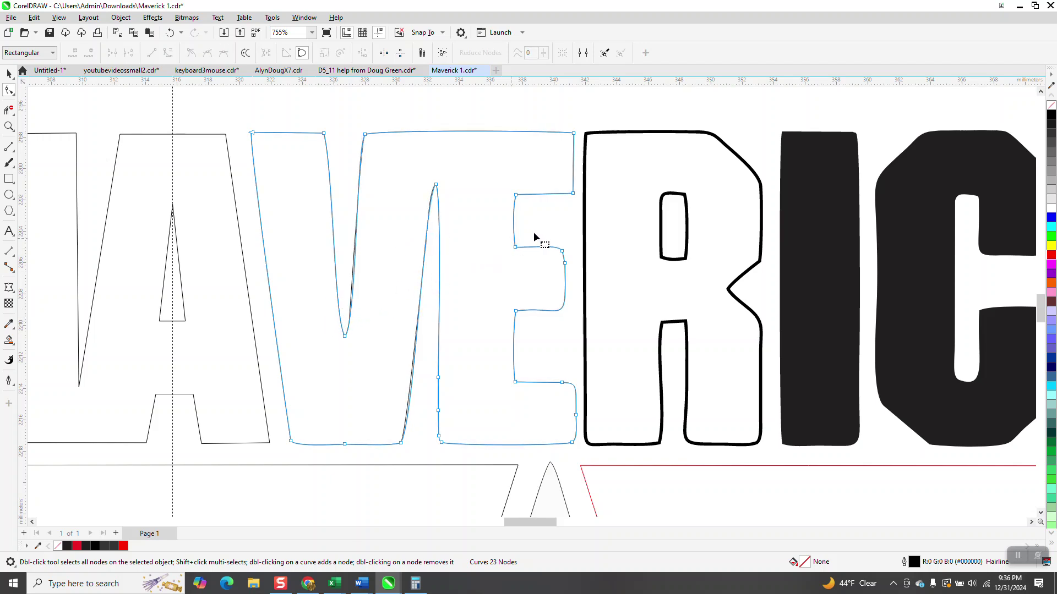
- Delete the extra nodes on the outer edges of the E's middle and lower arms and along its stem
click(562, 266)
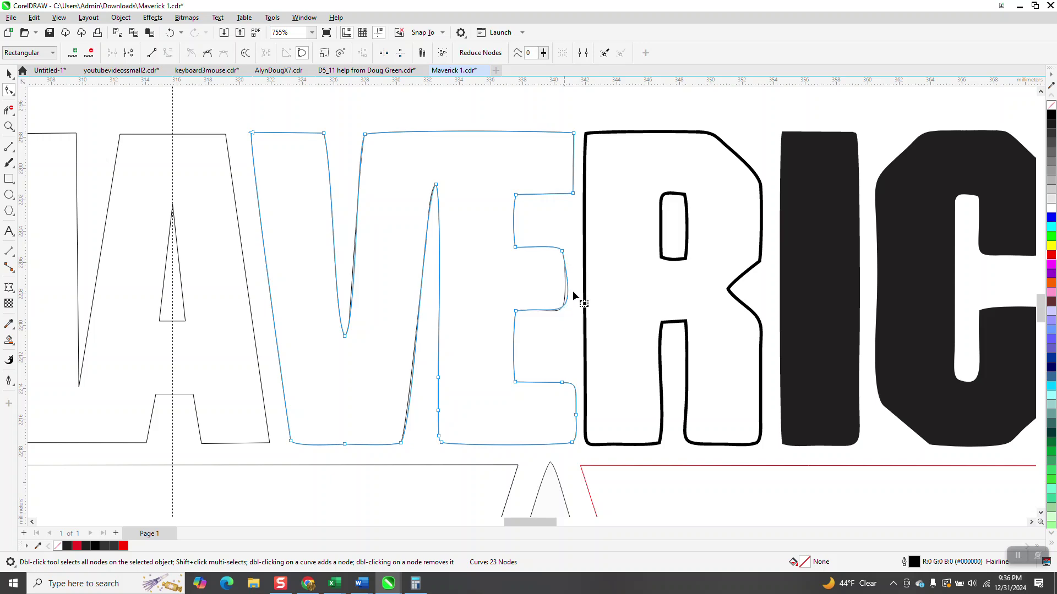
key(Delete)
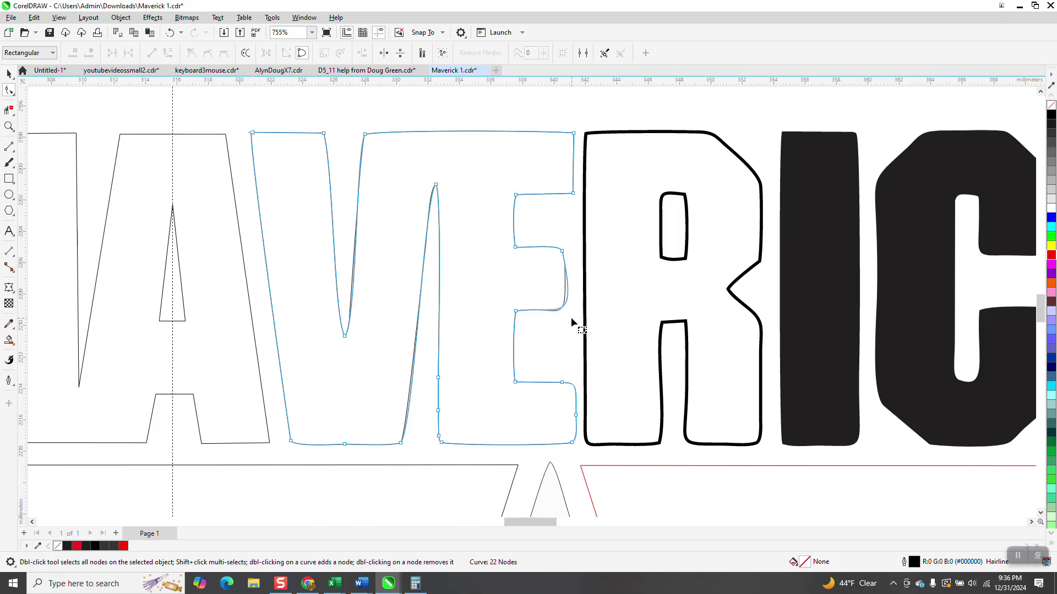
click(575, 416)
key(Delete)
click(438, 411)
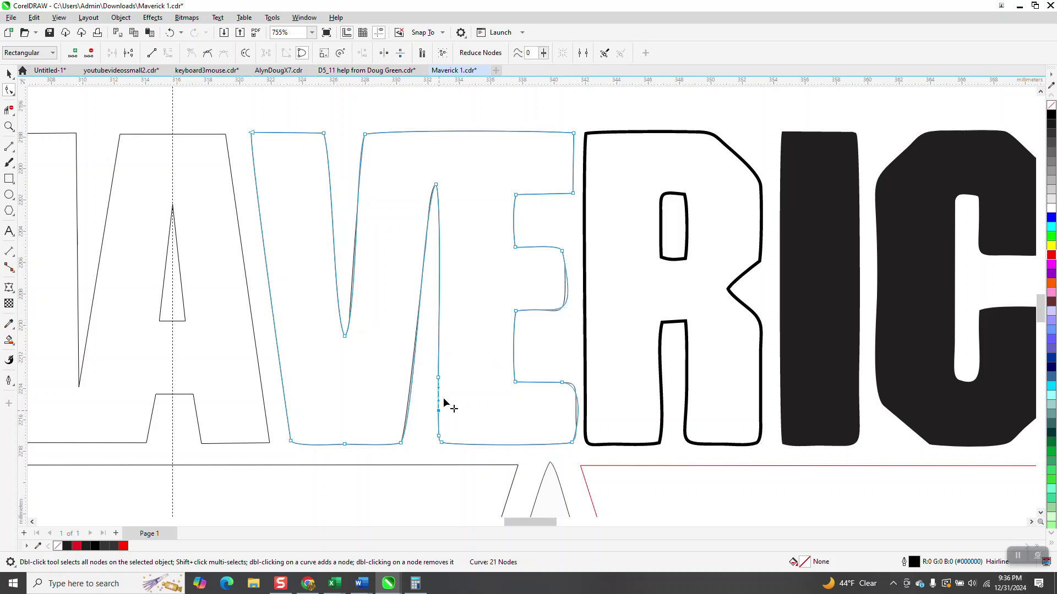
key(Delete)
click(438, 379)
key(Delete)
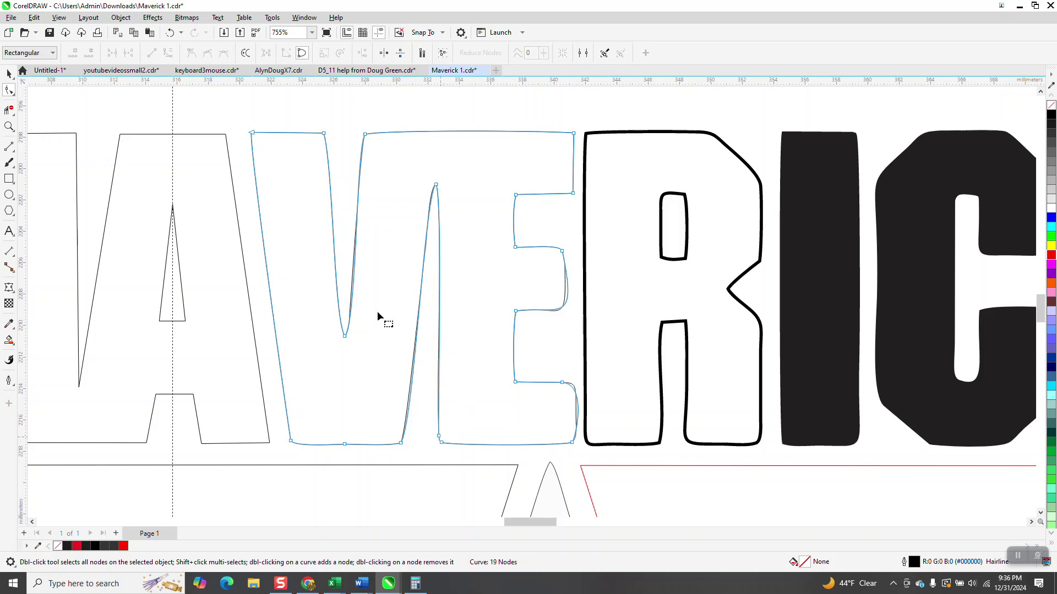
- Delete the edited top copy of the VE outline, keeping the duplicate beneath it
click(8, 73)
click(532, 230)
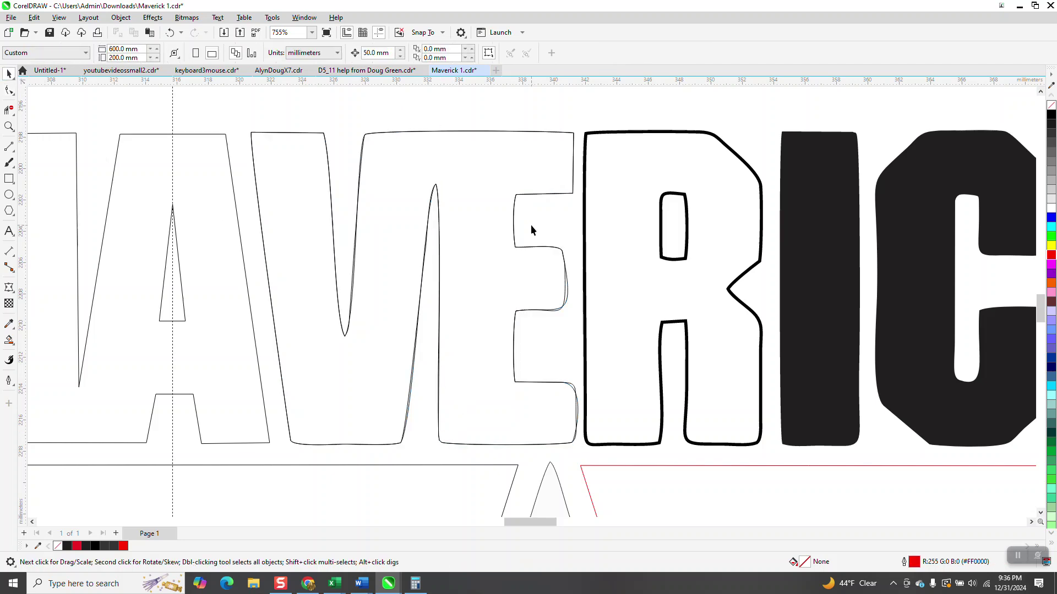
click(568, 290)
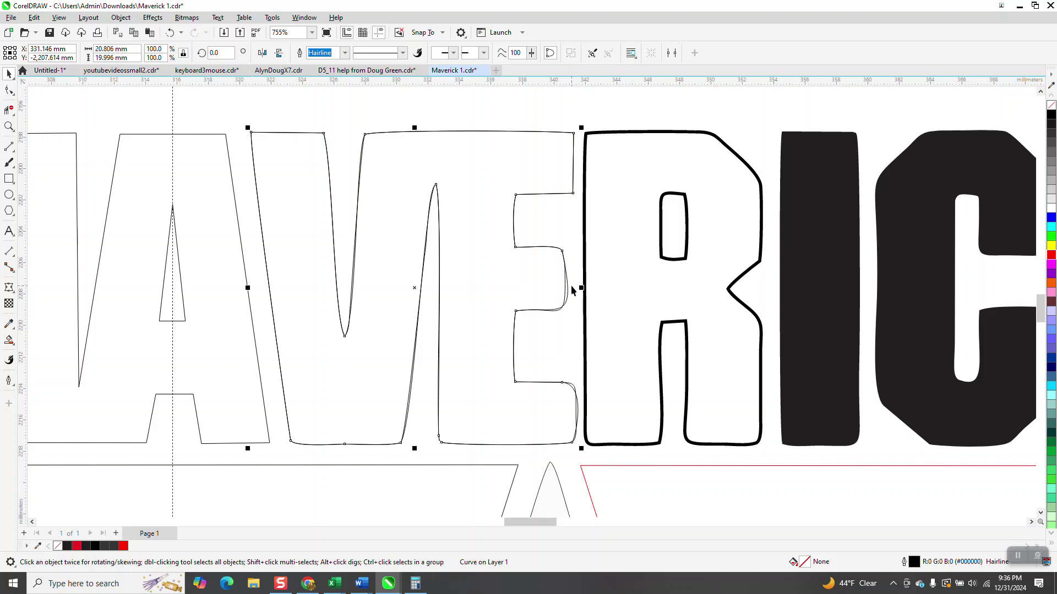
click(571, 297)
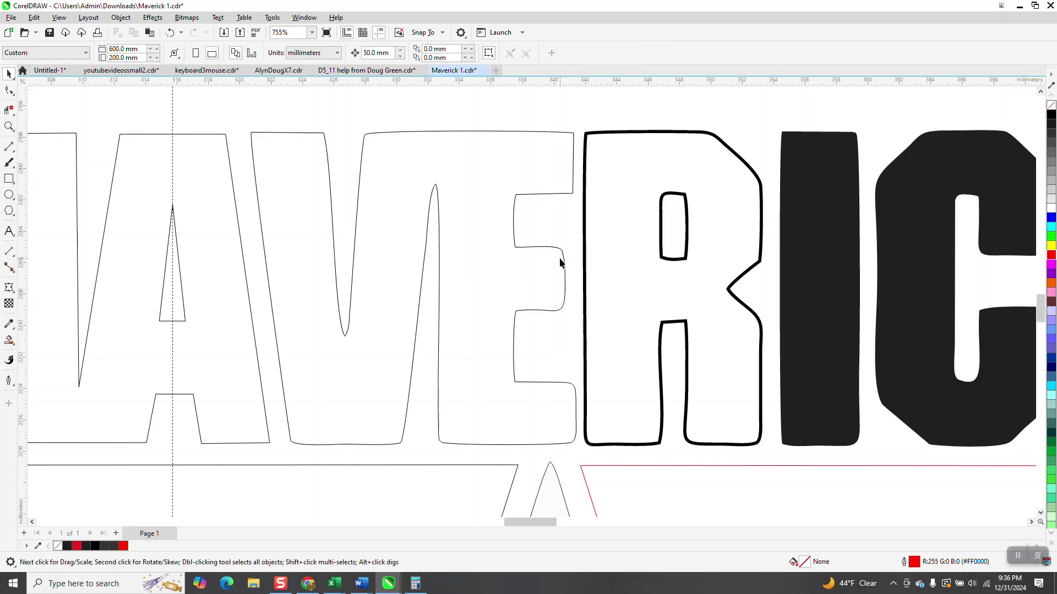
- On the remaining VE curve, delete the node on the E's middle arm's outer edge and add one at its lower corner
key(F10)
click(513, 235)
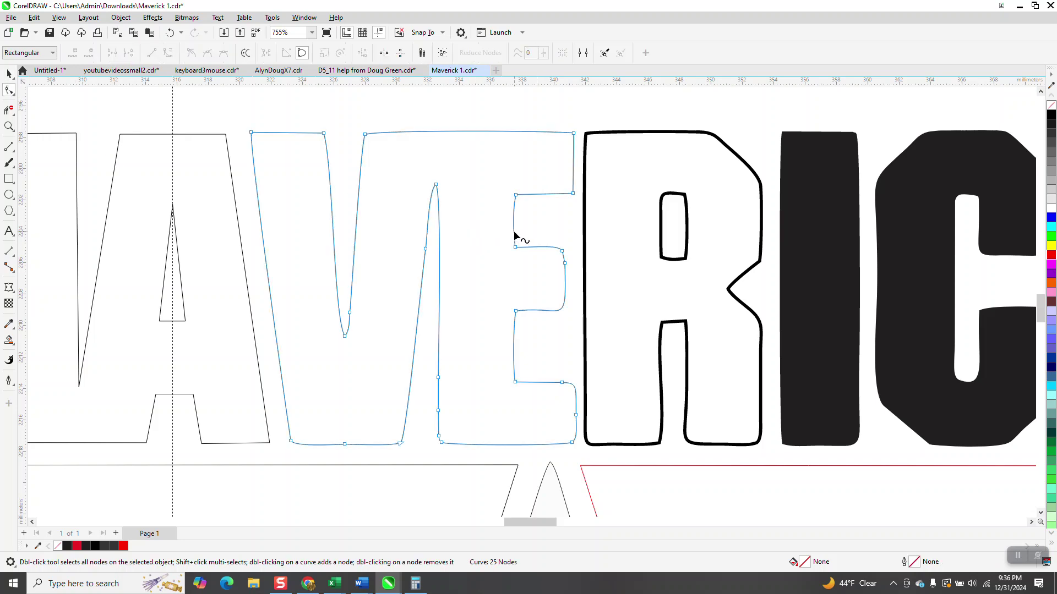
click(565, 264)
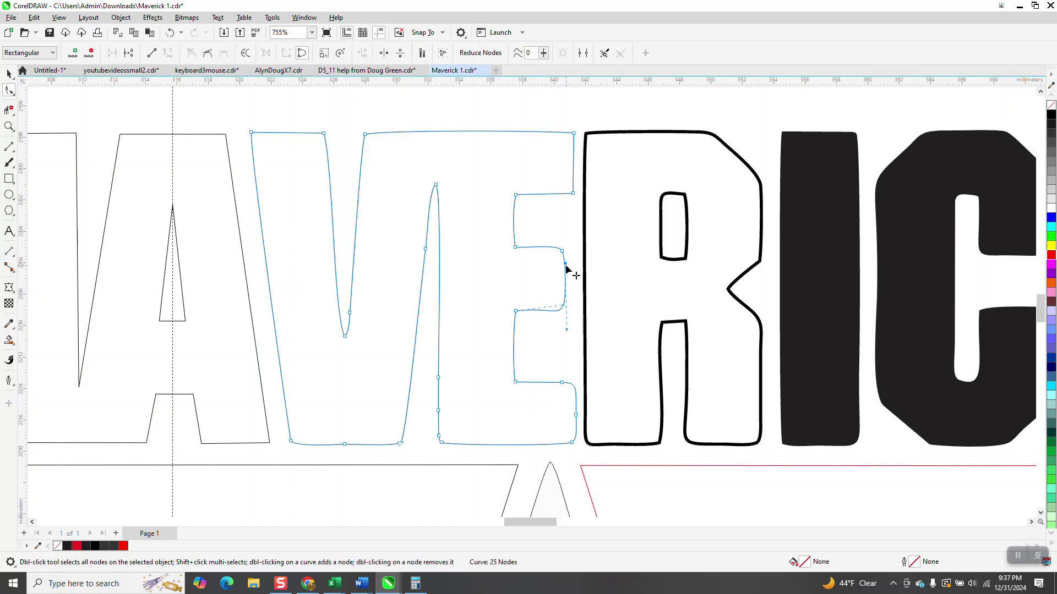
key(Delete)
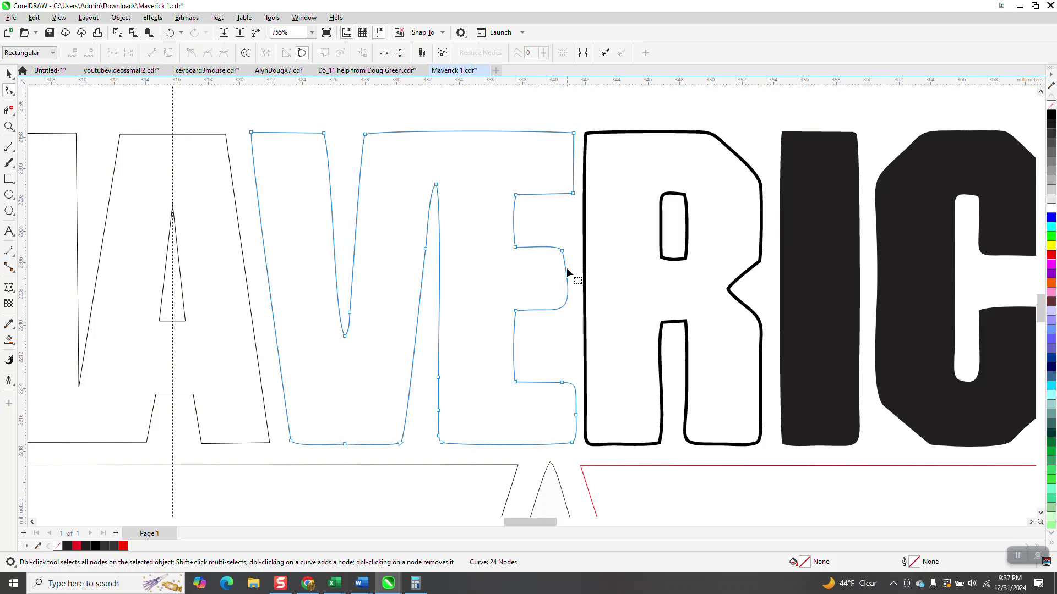
double_click(564, 307)
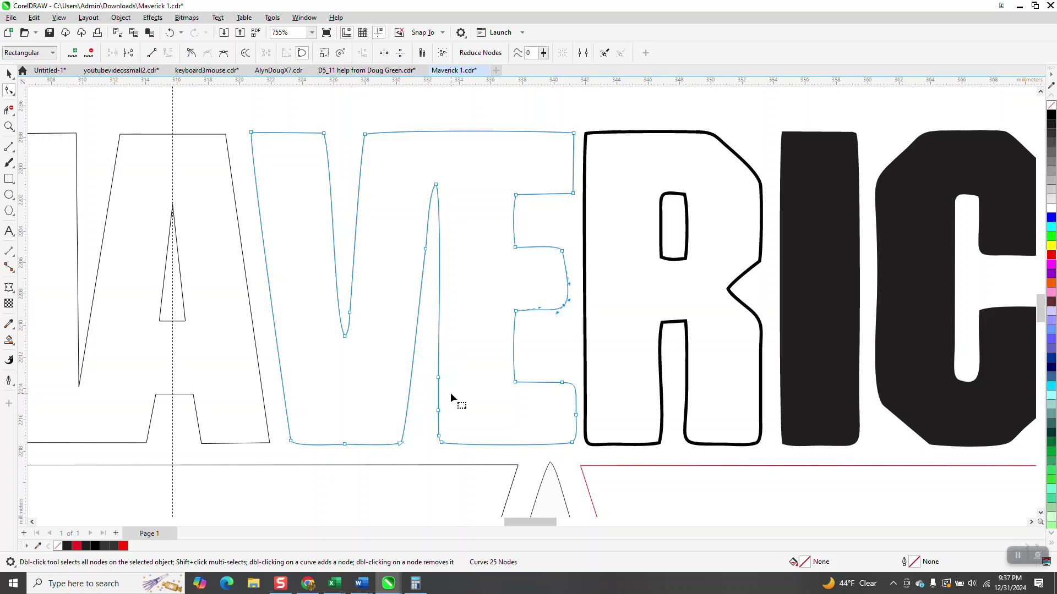
- Delete the extra nodes along the E's stem and lower arm's outer edge, and position the arm's upper node at its corner
drag(460, 365, 432, 427)
key(Delete)
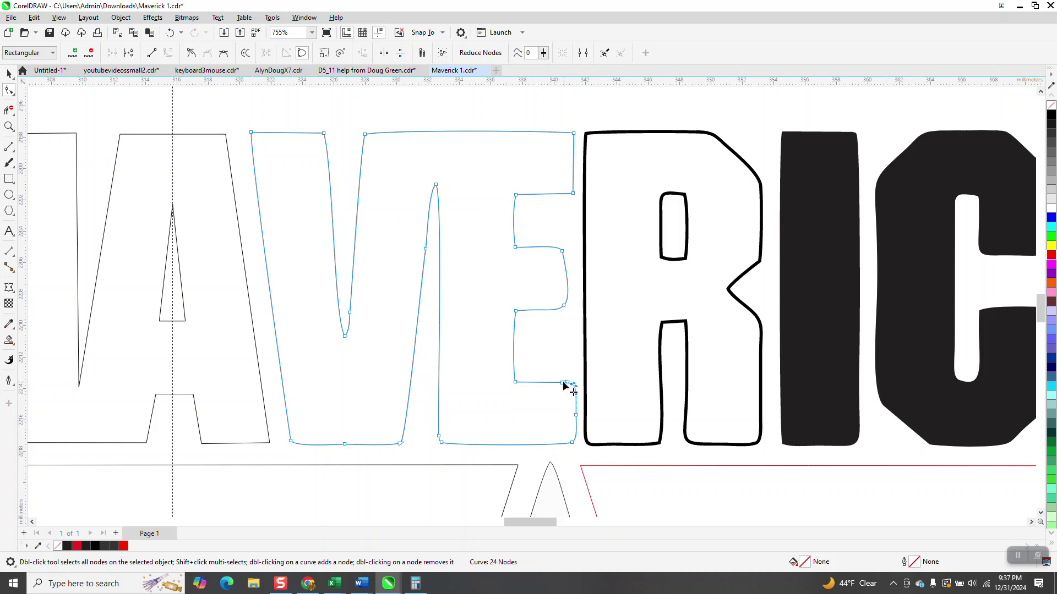
drag(562, 382, 572, 384)
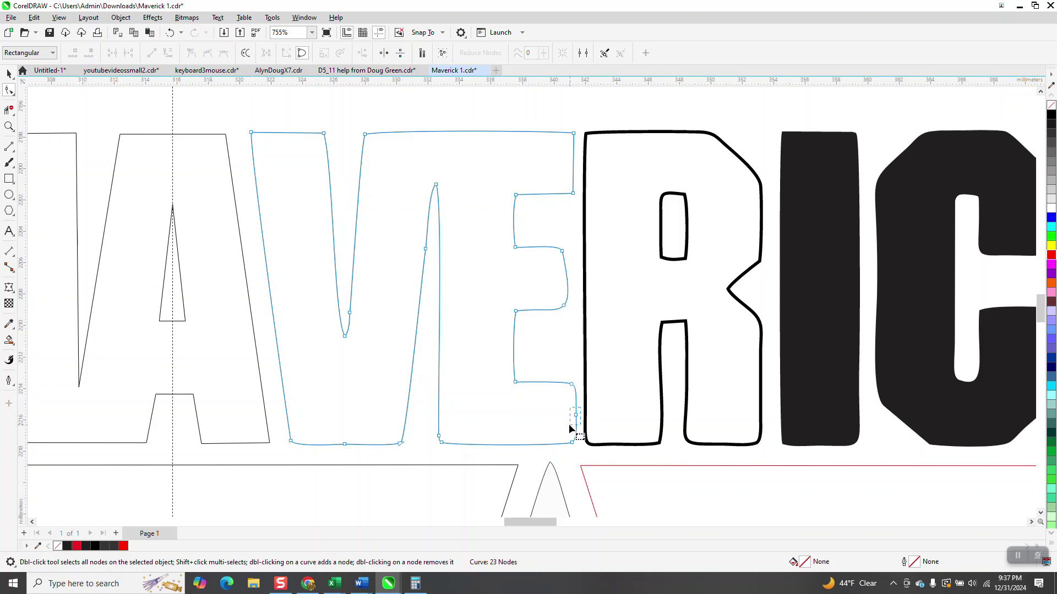
double_click(575, 415)
- Convert all segments of the VE outline to straight lines
scroll(496, 304, down, 2)
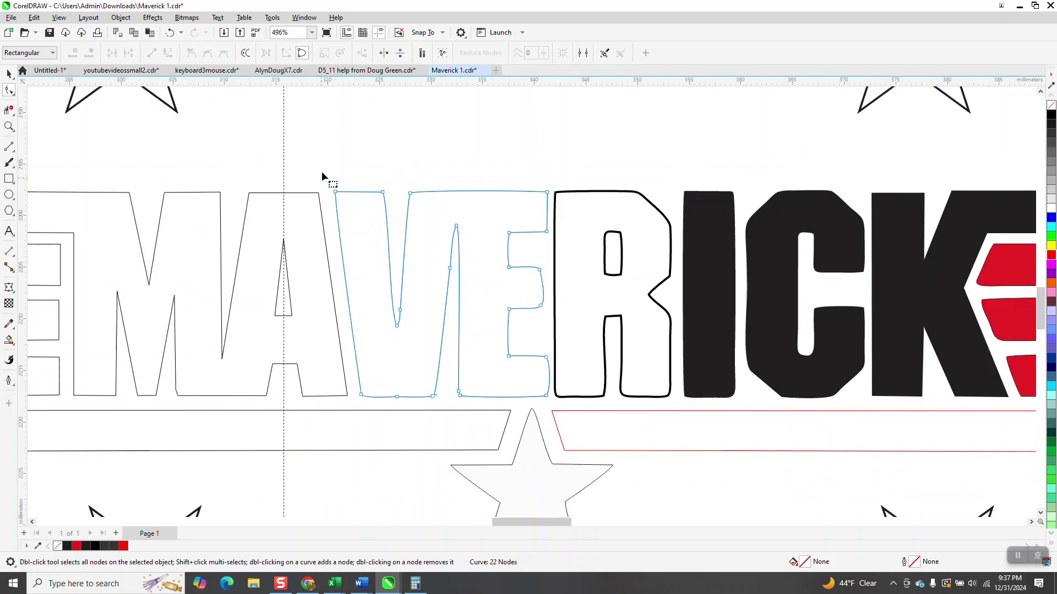
drag(322, 176, 558, 421)
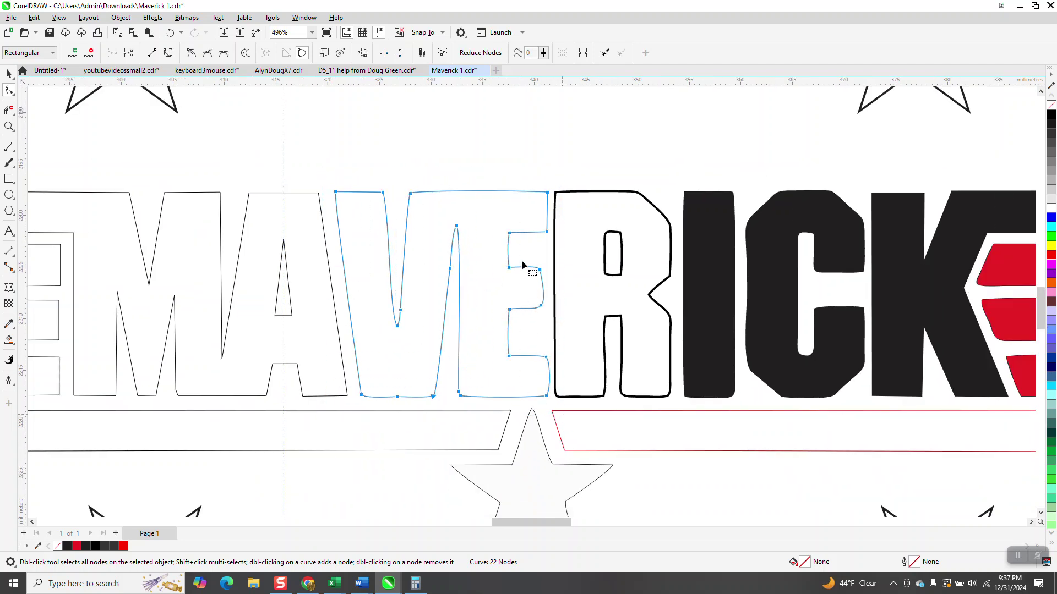
right_click(517, 205)
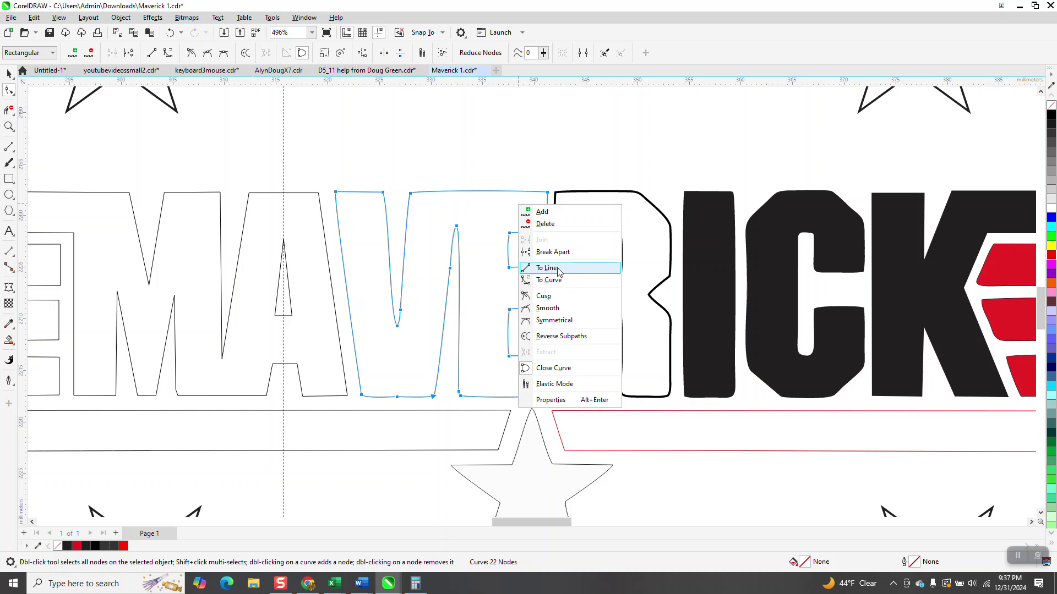
click(559, 270)
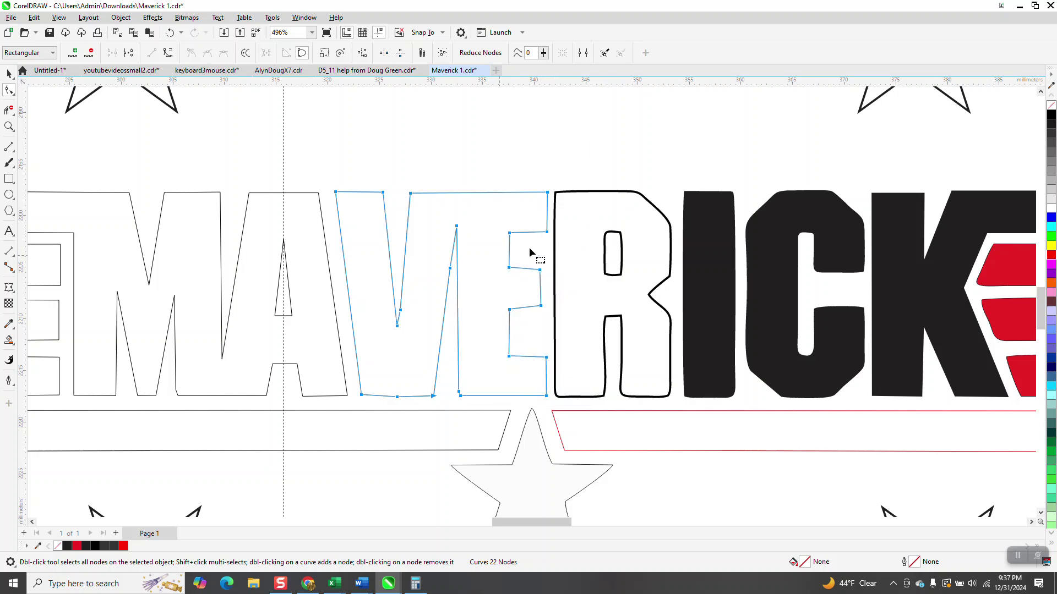
- Align the two nodes of the E's middle arm's upper edge horizontally, with vertical alignment off
click(8, 126)
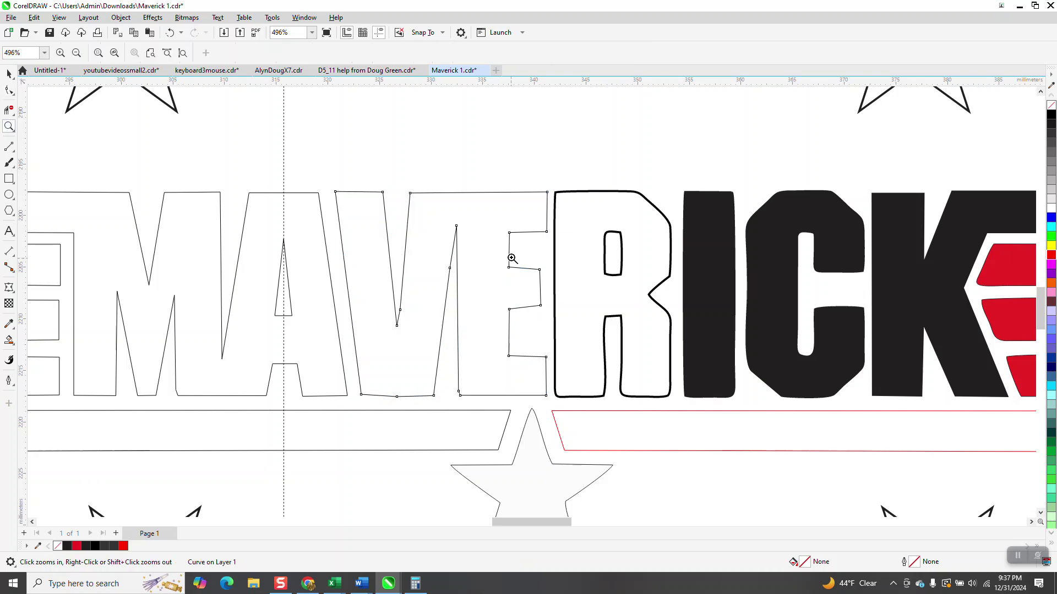
drag(484, 185, 623, 404)
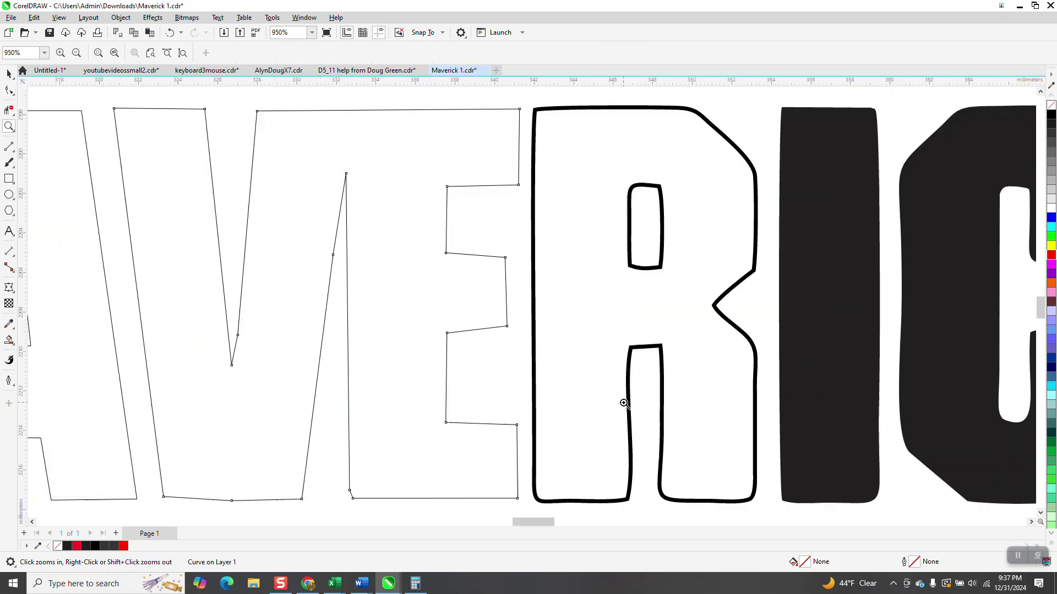
click(9, 90)
mouse_move(511, 281)
mouse_down()
mouse_move(524, 285)
mouse_move(512, 266)
mouse_up()
click(362, 55)
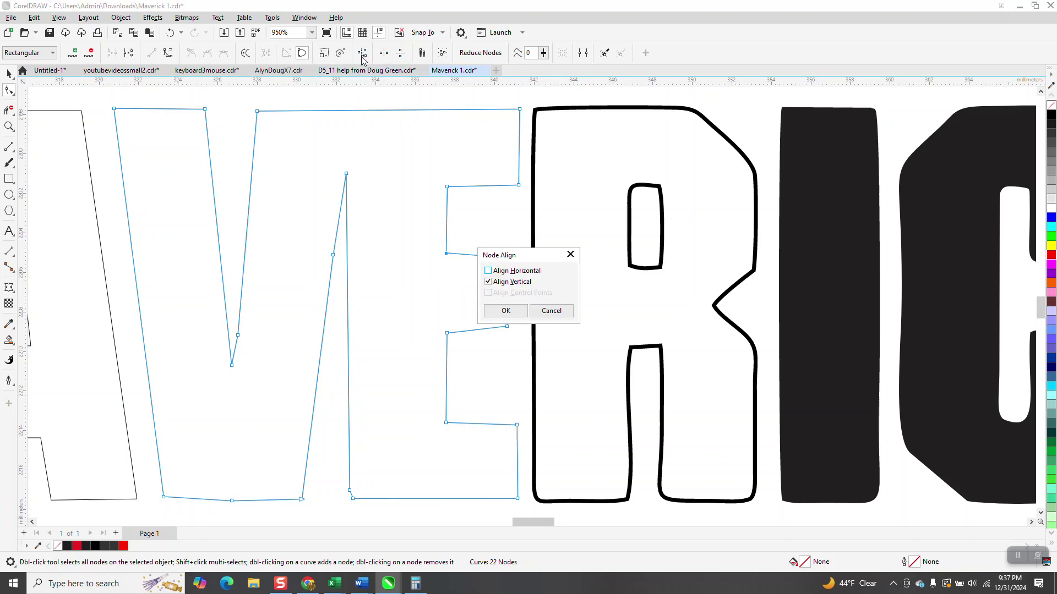
click(488, 270)
click(488, 281)
click(505, 310)
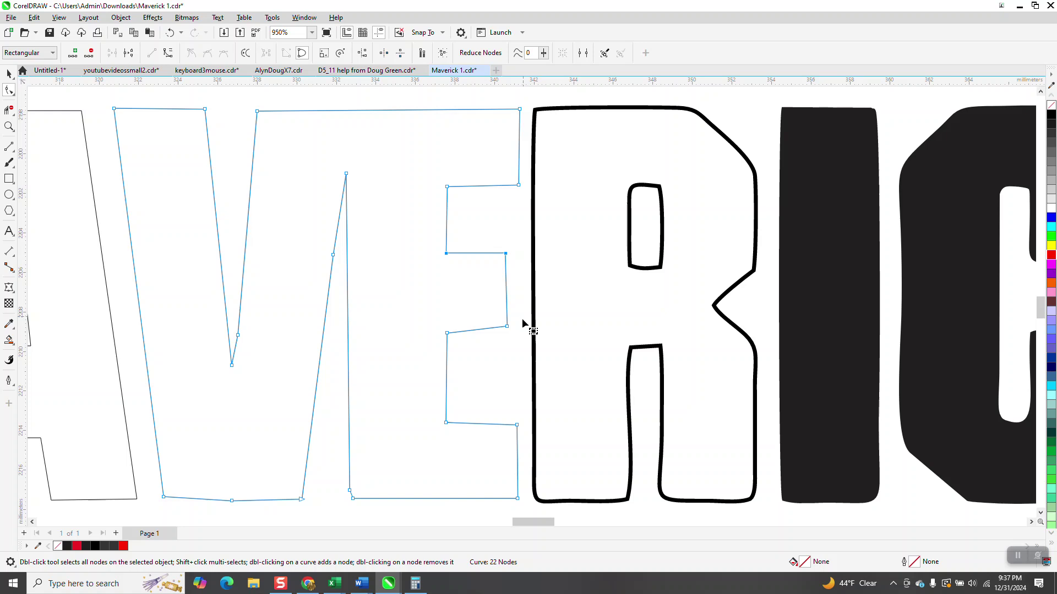
- Horizontally align the node pairs on the middle arm's lower edge and the lower arm's upper edge of the E
drag(520, 319, 414, 342)
click(362, 54)
click(503, 308)
drag(435, 412, 524, 445)
click(361, 53)
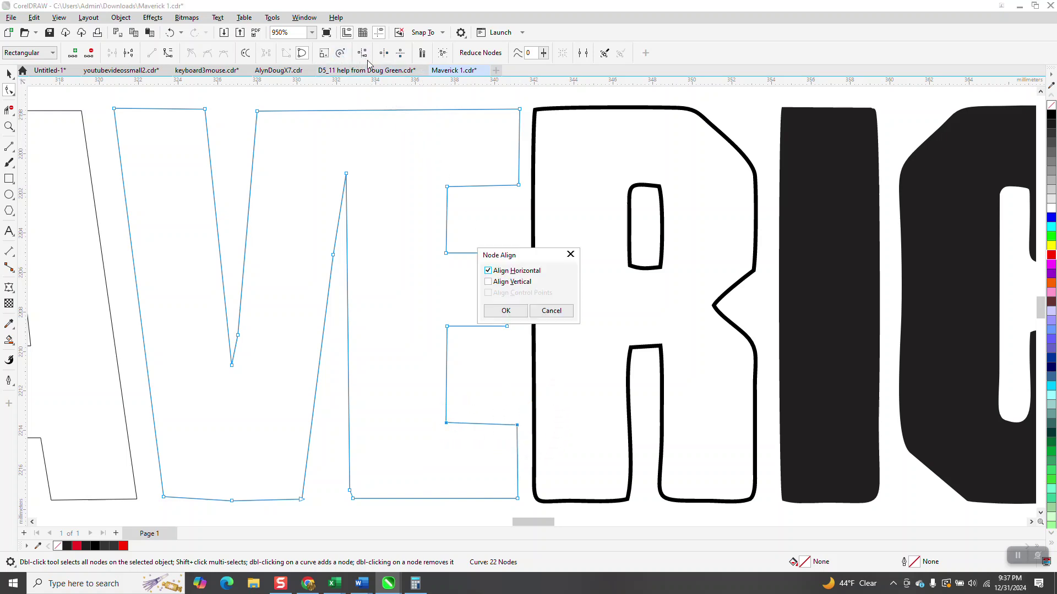
click(505, 311)
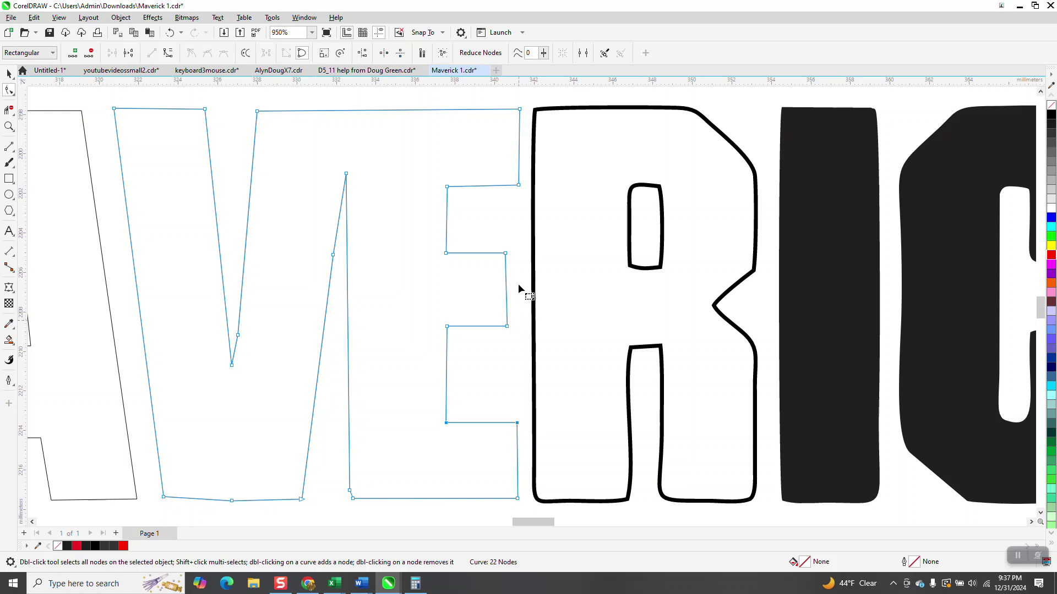
- Align the two nodes on the underside of the E's top arm horizontally
drag(426, 166, 538, 222)
click(362, 53)
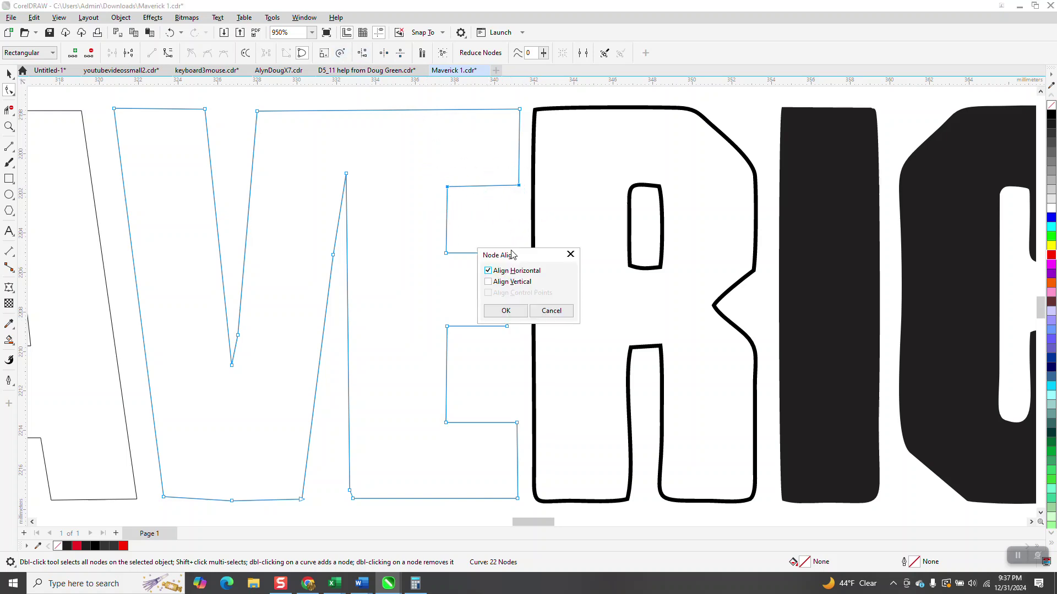
click(505, 311)
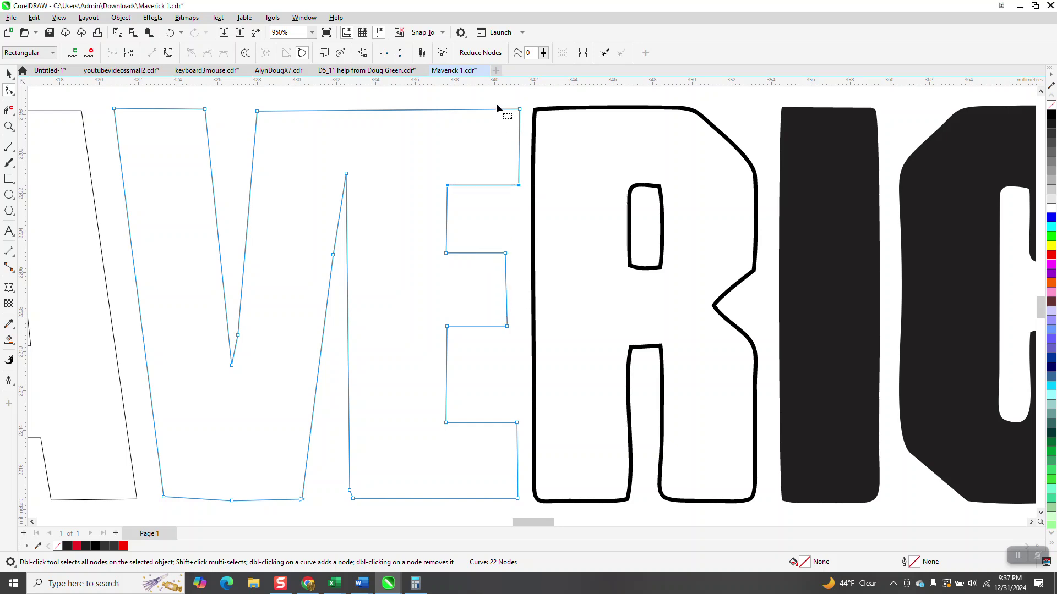
- Align the nodes along the E's right edge vertically, with horizontal alignment off
drag(501, 94, 525, 467)
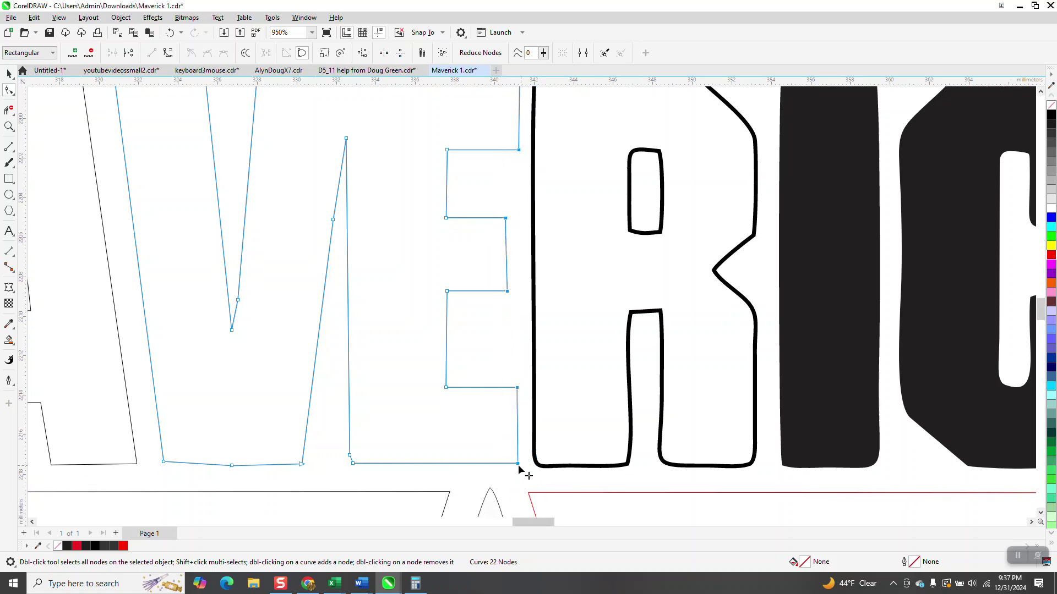
right_click(519, 468)
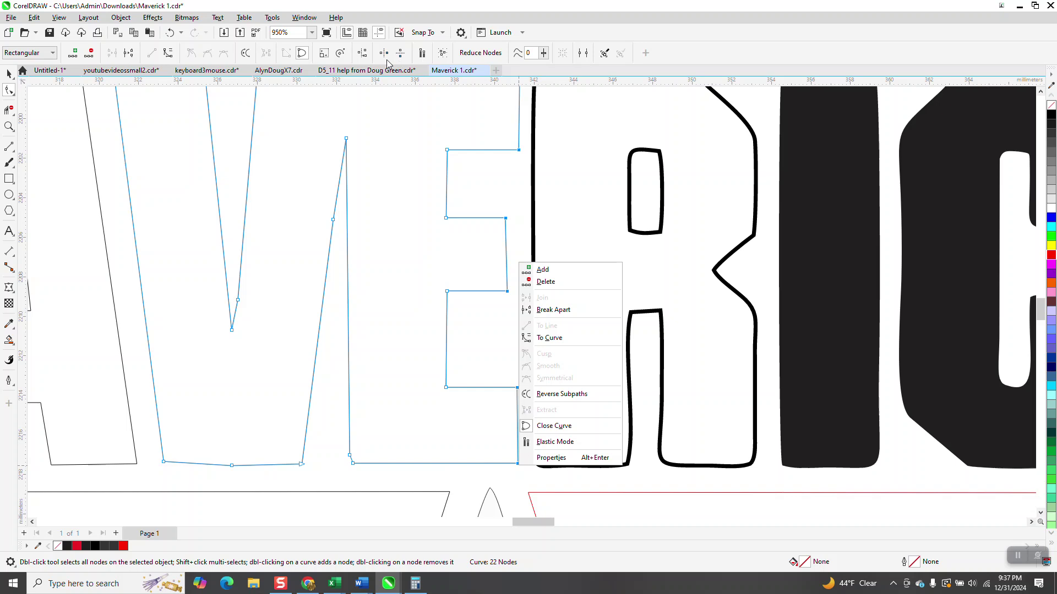
click(362, 55)
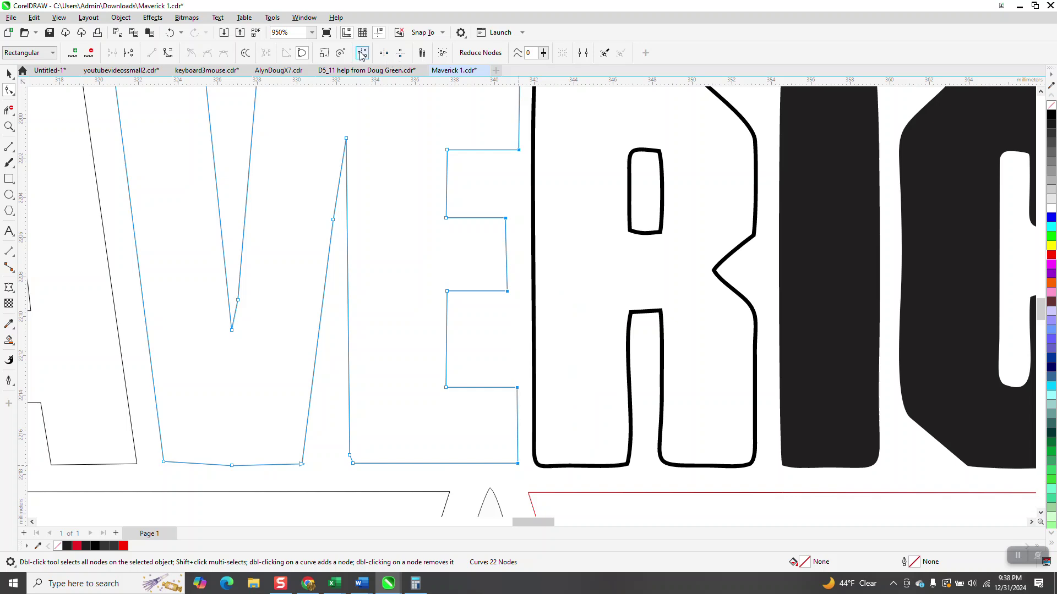
click(361, 55)
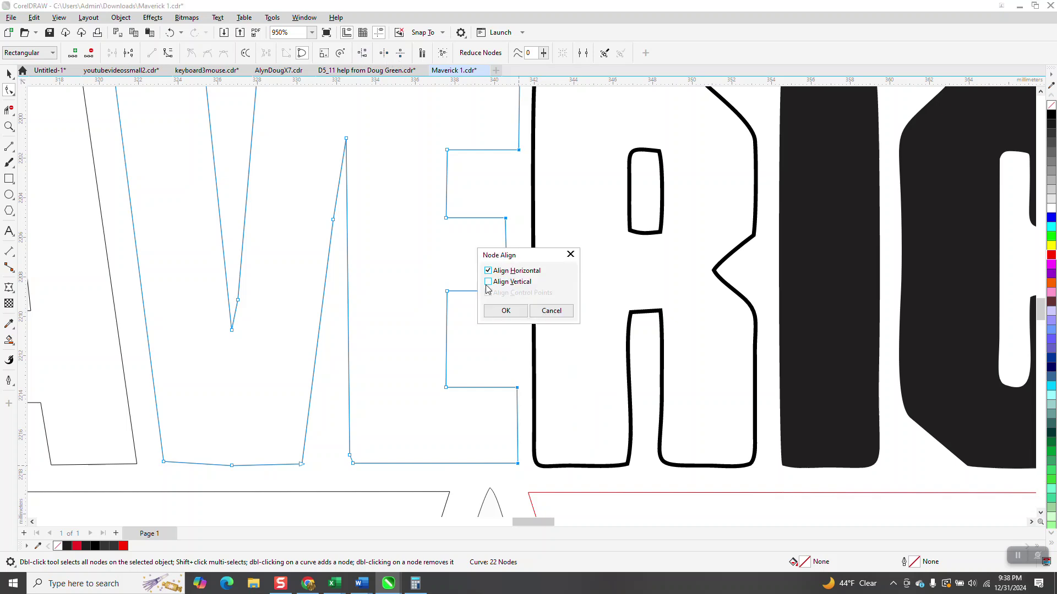
click(488, 281)
click(487, 271)
click(520, 312)
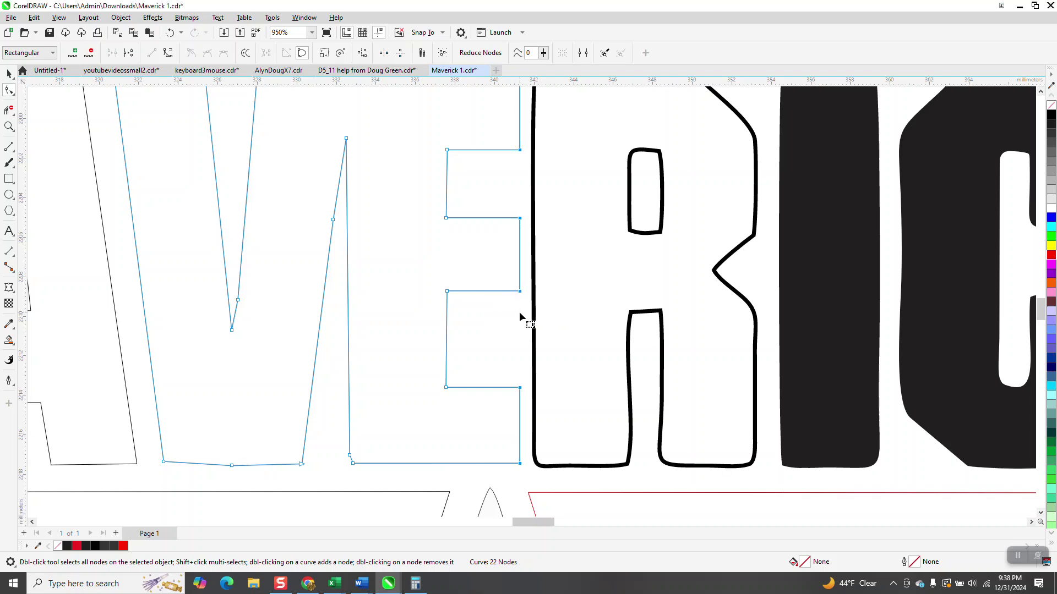
- Compare the traced V and E with the lettering in the original logo photo
scroll(476, 231, down, 2)
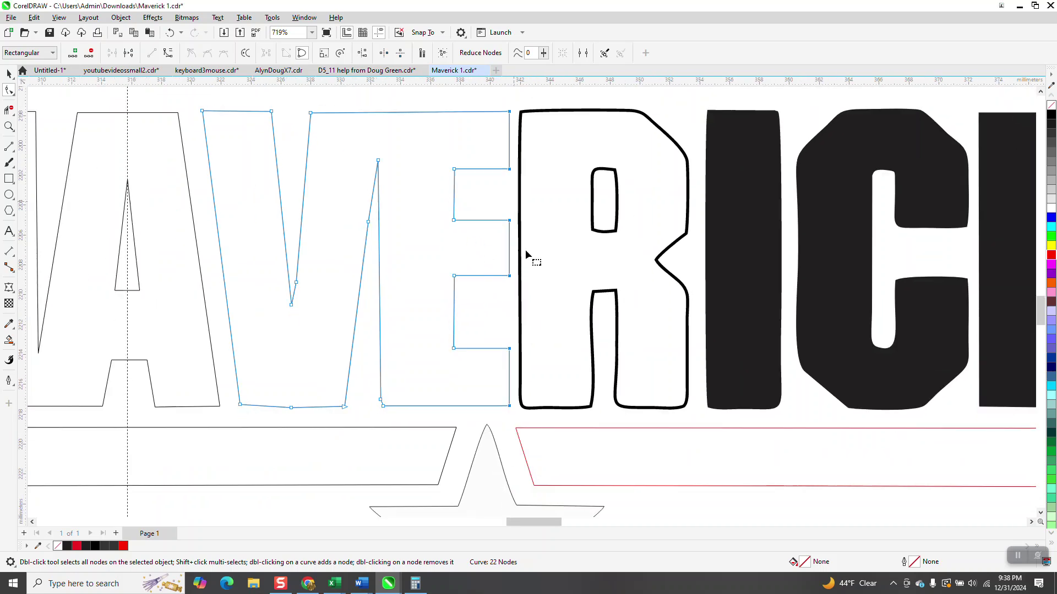
scroll(524, 316, down, 8)
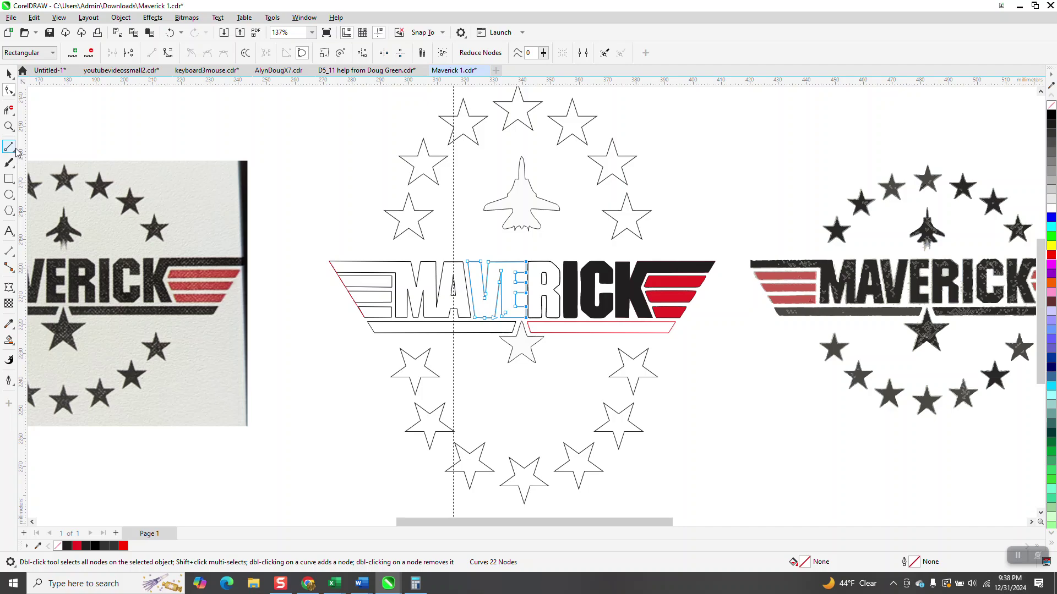
click(9, 131)
drag(46, 251, 109, 310)
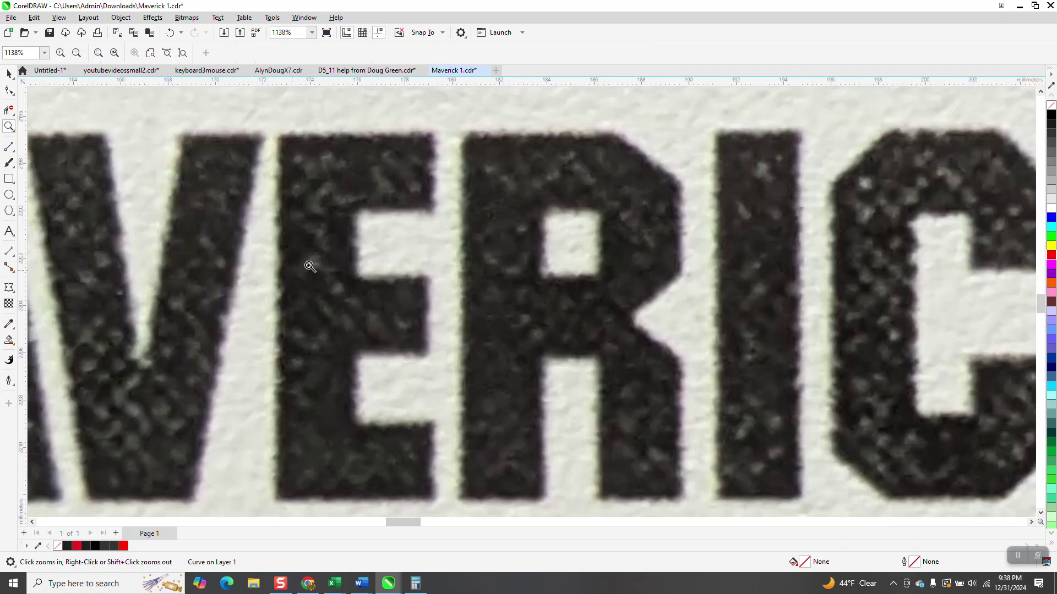
scroll(434, 213, down, 9)
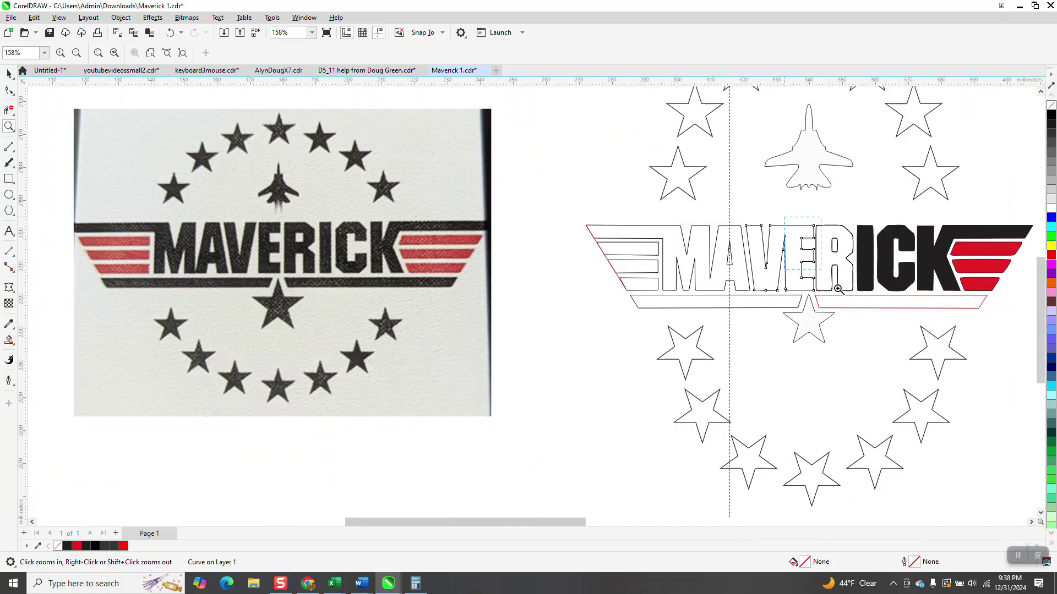
scroll(861, 315, up, 7)
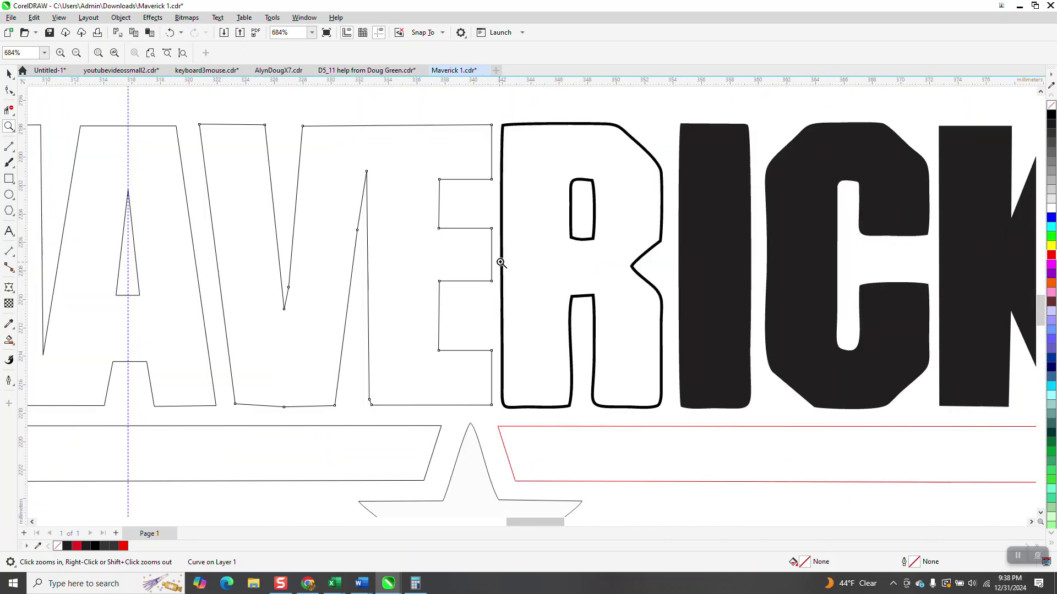
scroll(501, 261, down, 1)
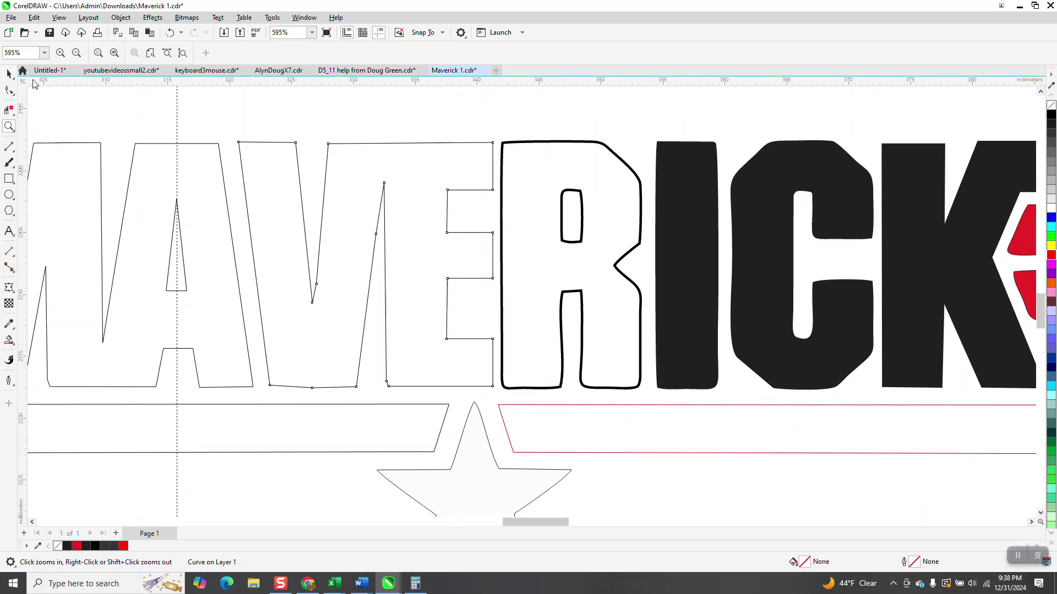
- Delete the extra nodes near the V's inner notch, mid-base and right diagonal, and near the E's lower-left corner
click(10, 91)
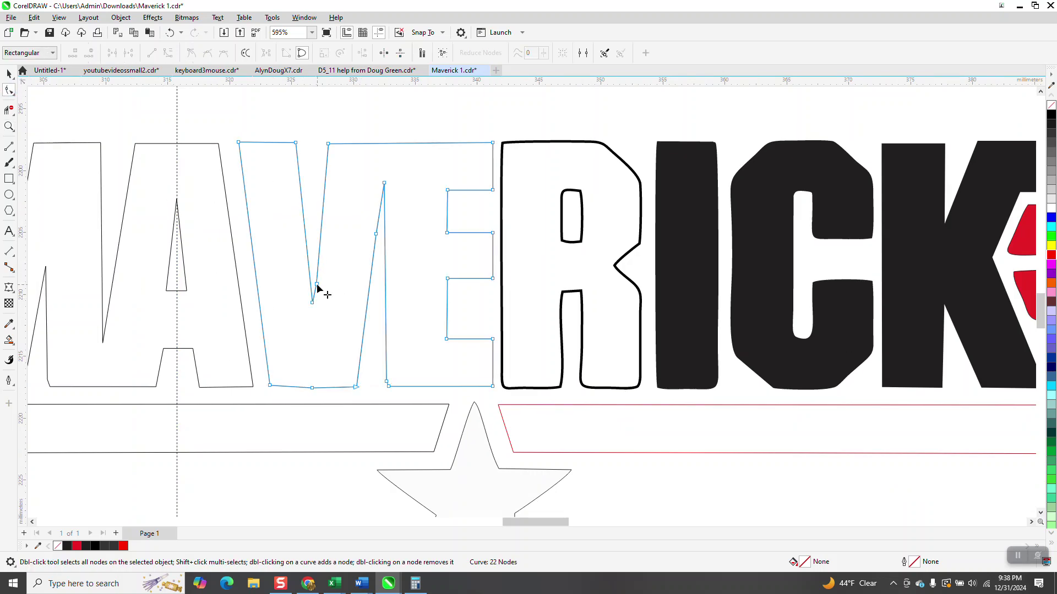
key(Delete)
click(312, 388)
key(Delete)
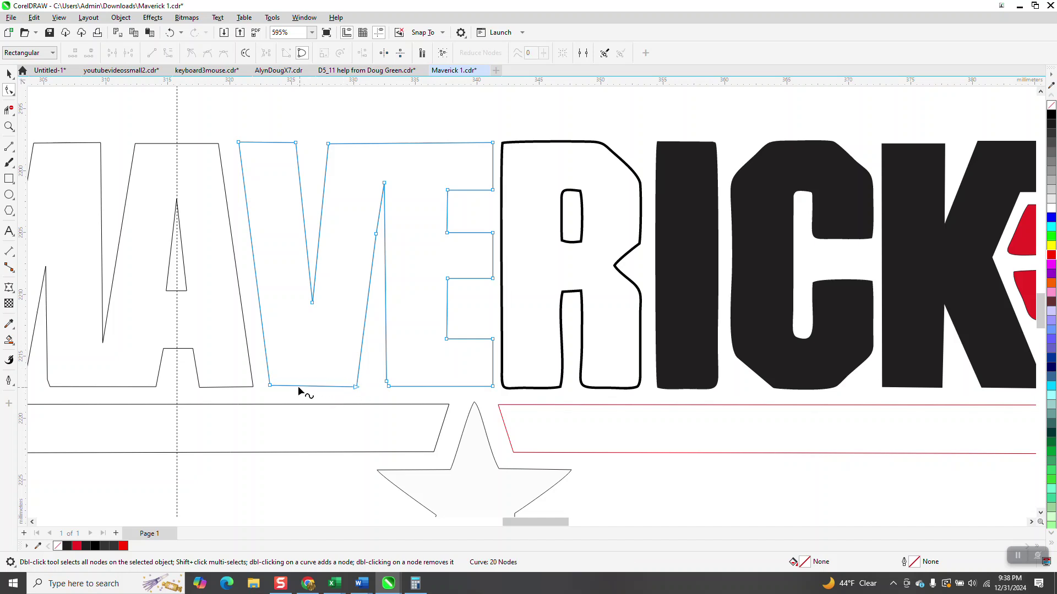
click(387, 381)
key(Delete)
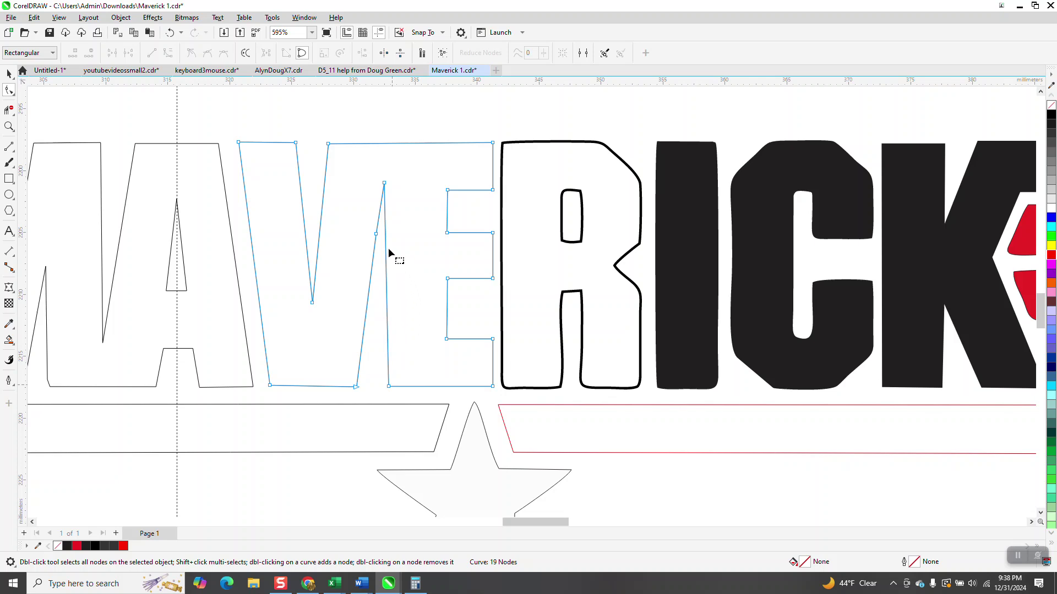
click(376, 236)
key(Delete)
- Align the nodes along the base of the VE outline horizontally, with vertical alignment off
drag(263, 370, 514, 405)
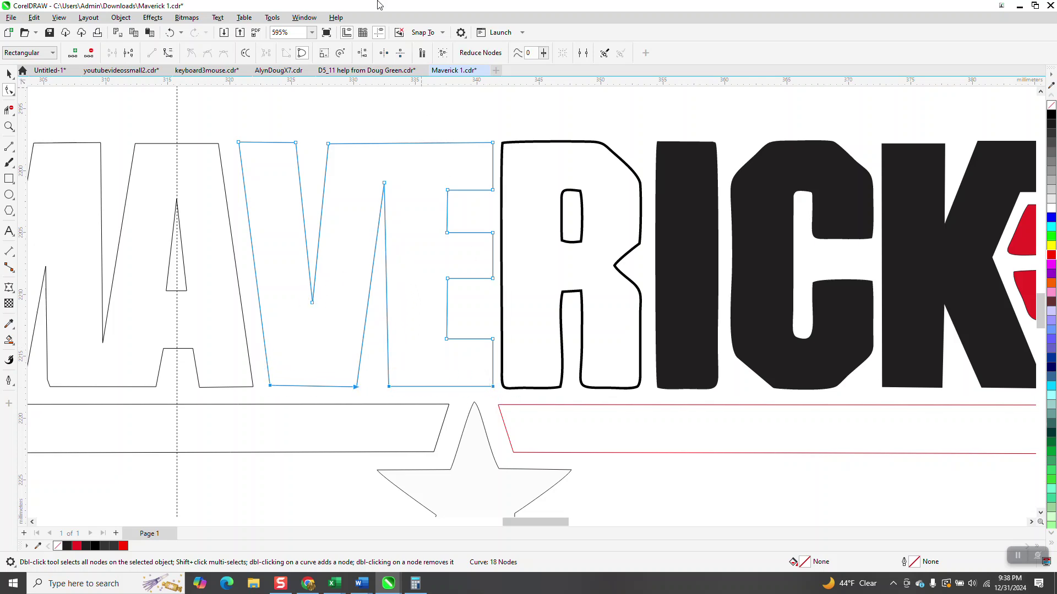
click(368, 56)
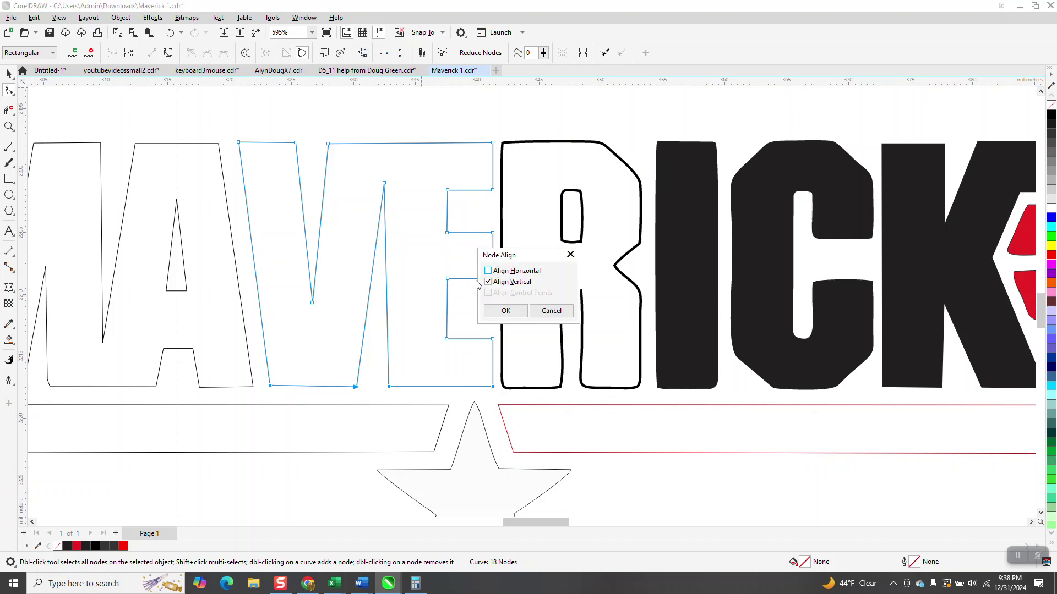
click(488, 270)
click(506, 310)
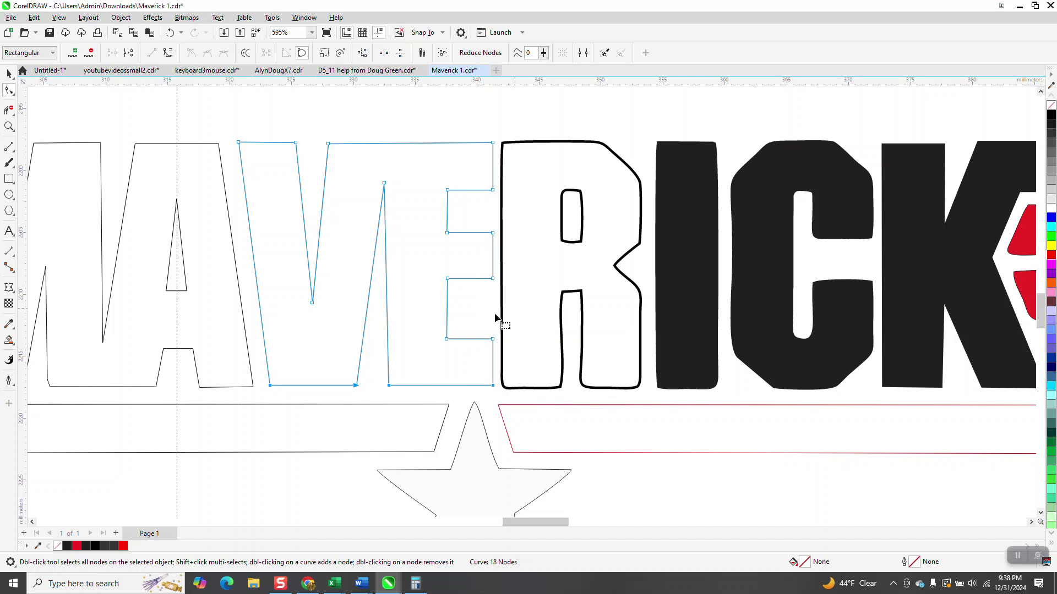
- Delete the red diagonal line running along the outer ends of the left wing's stripes
scroll(380, 286, down, 5)
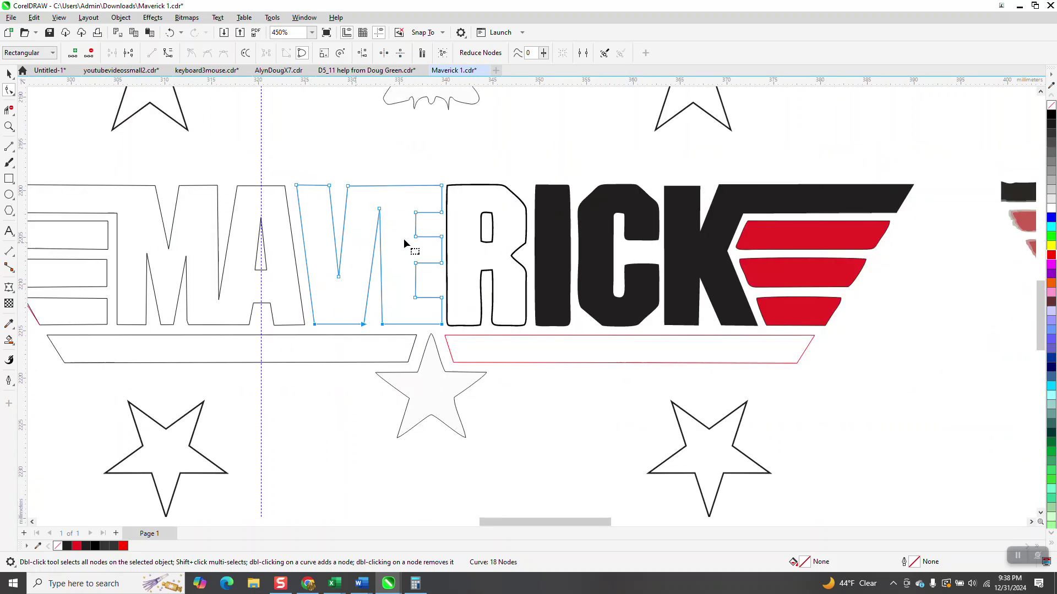
scroll(338, 219, down, 1)
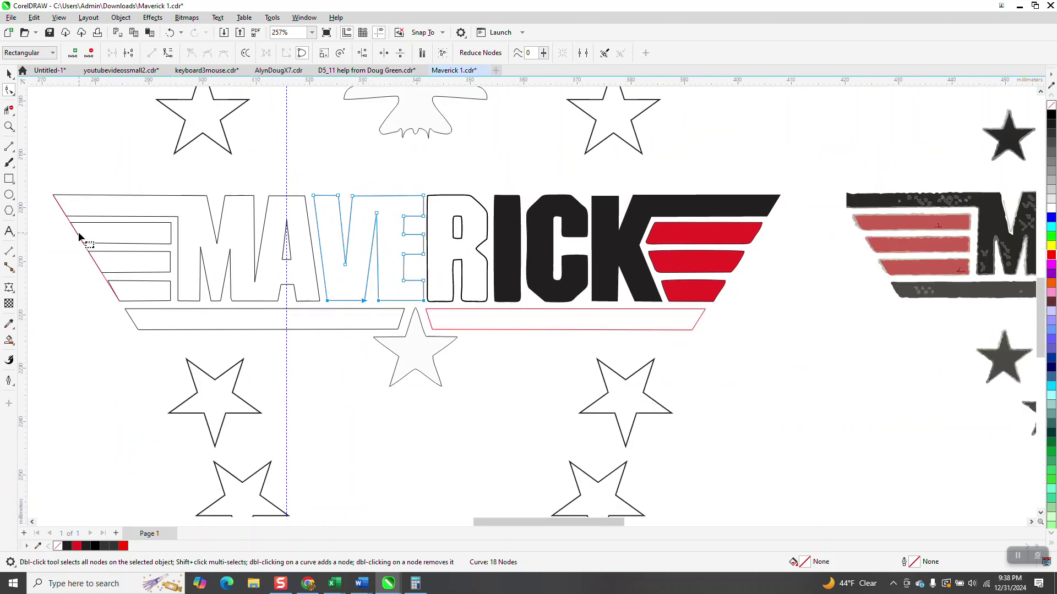
click(9, 73)
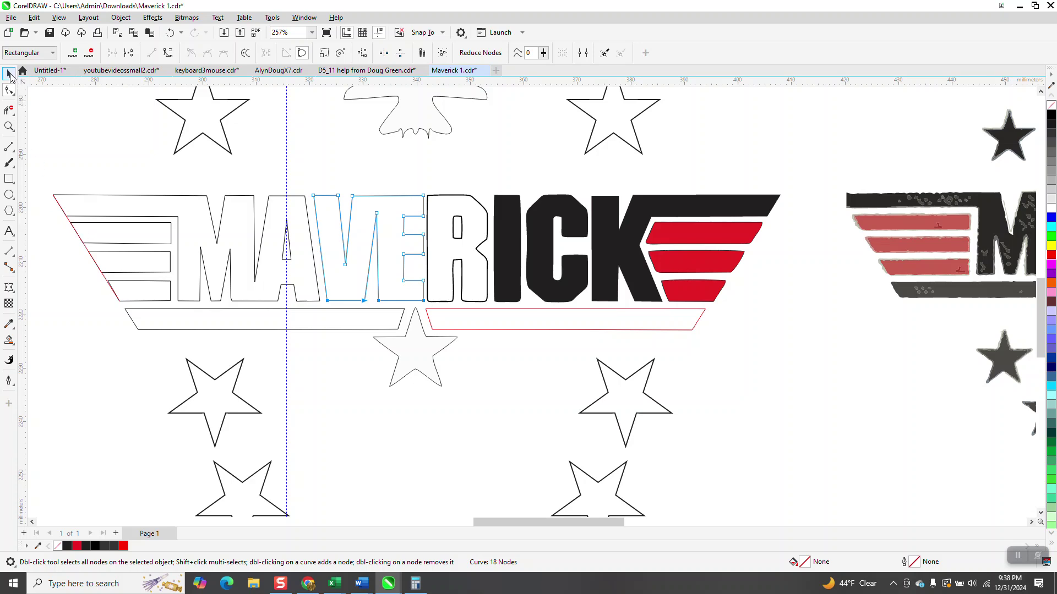
click(66, 220)
click(70, 220)
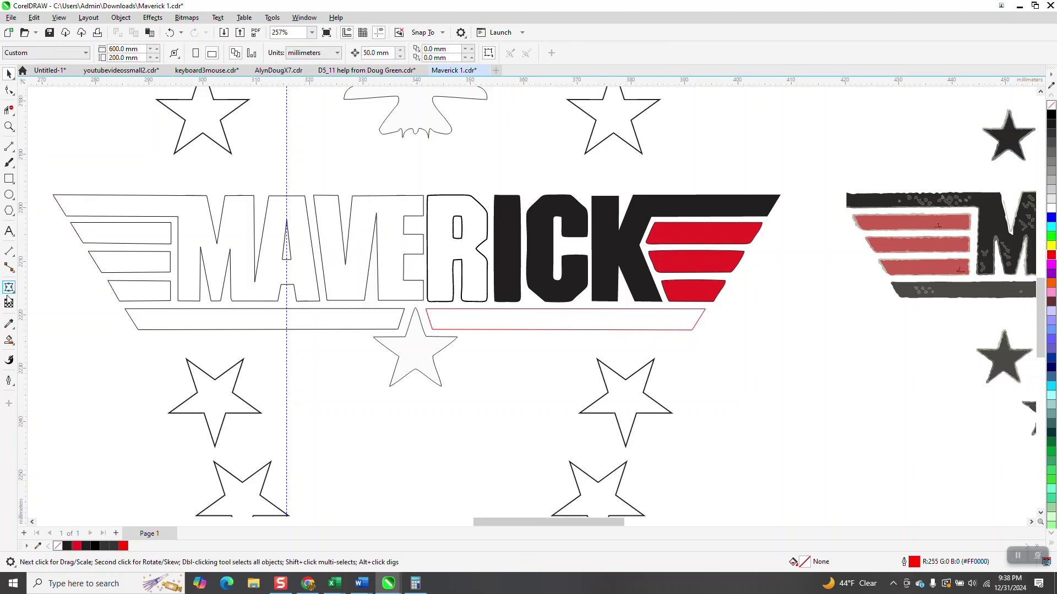
- Smart Fill the left wing with MA and the VE shape in black without outline, undoing the black fill on the R
click(10, 342)
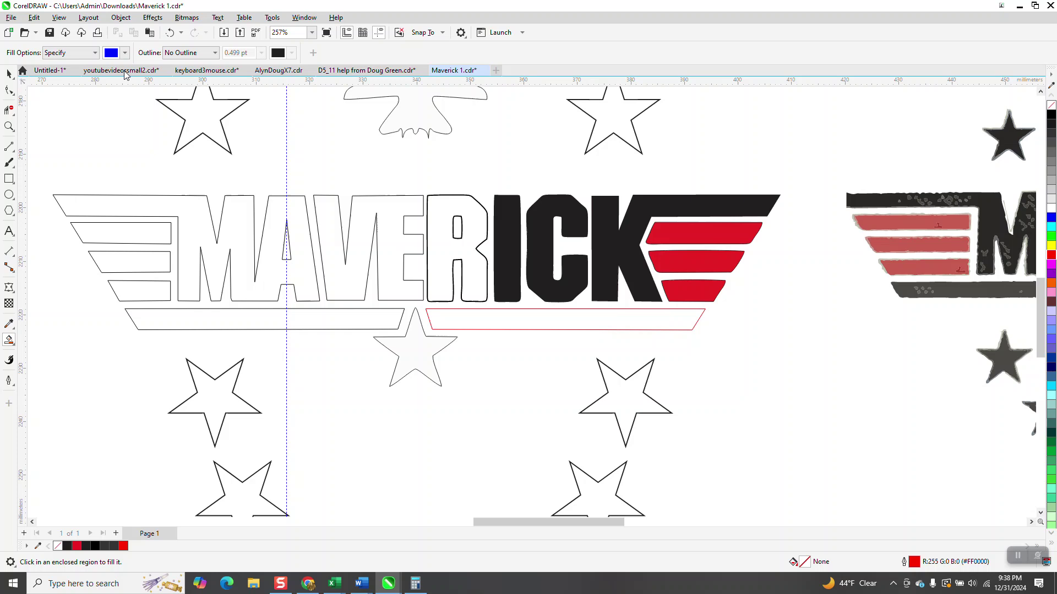
click(124, 53)
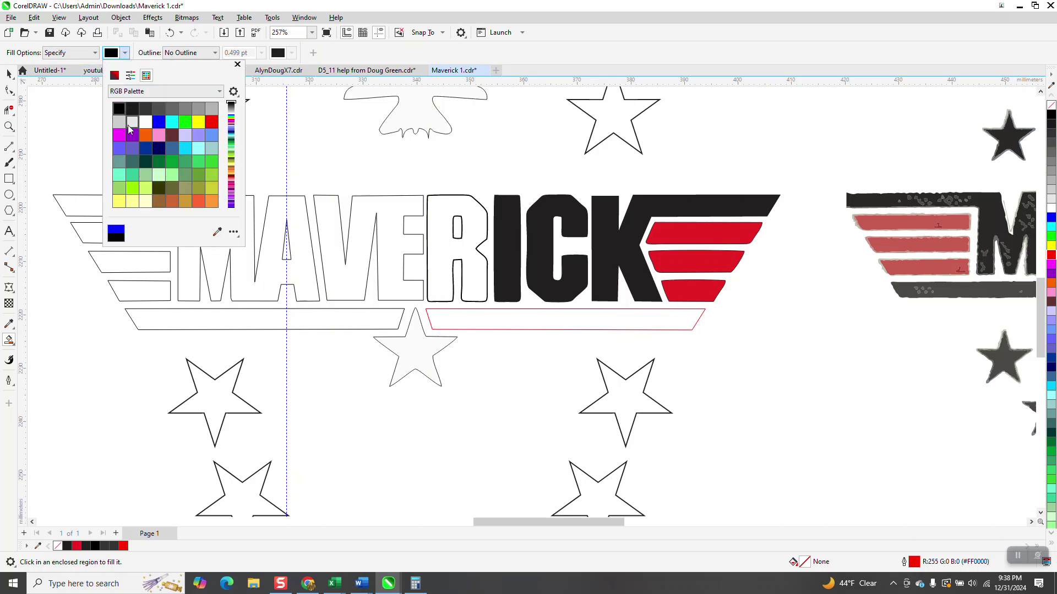
click(248, 232)
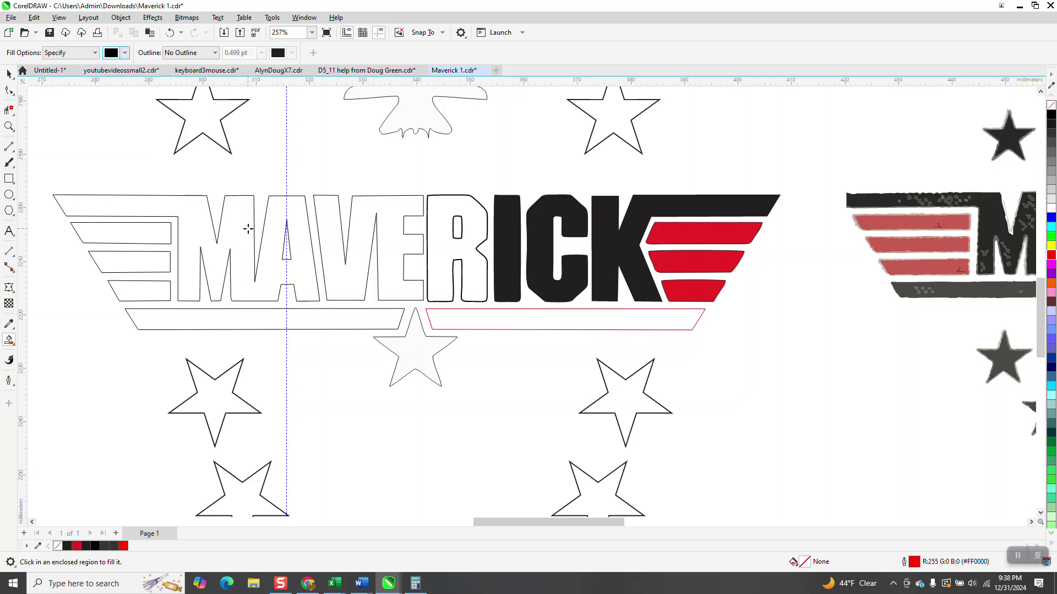
click(248, 231)
click(329, 220)
click(436, 227)
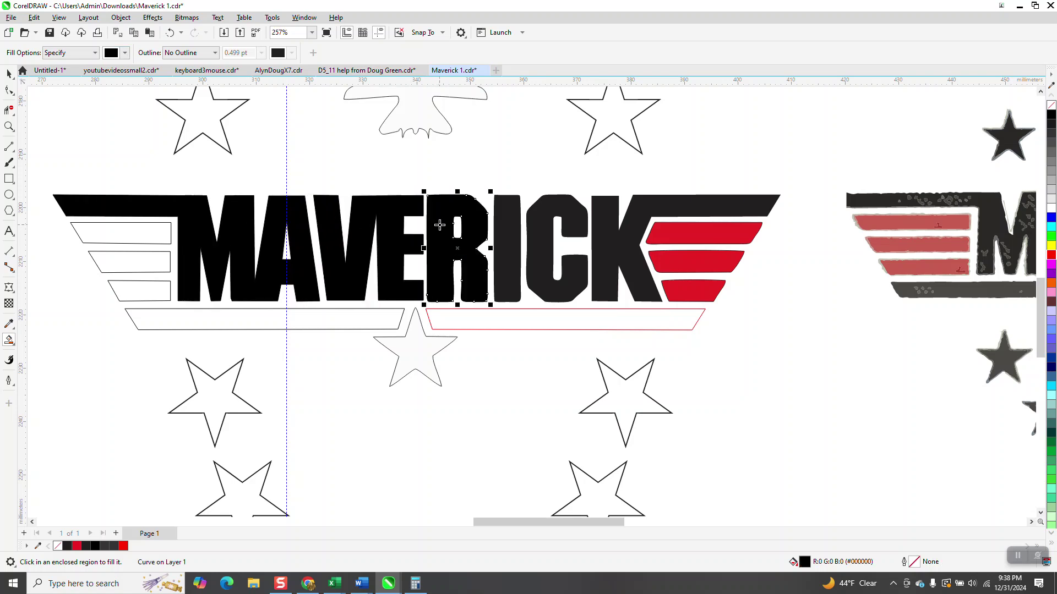
click(169, 32)
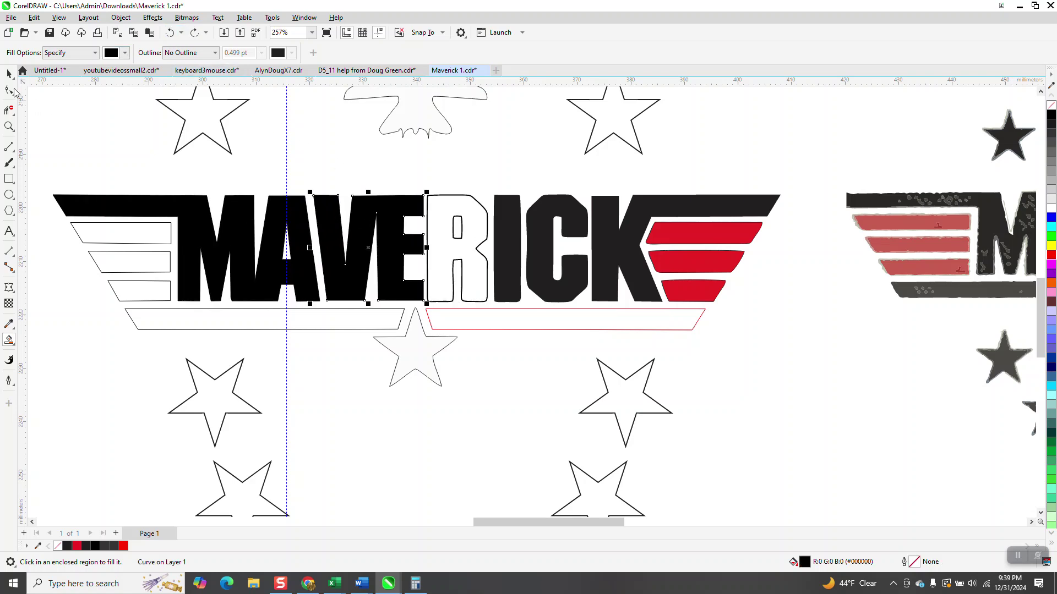
- Set the outline width of the R to Hairline
click(8, 73)
click(451, 205)
click(466, 201)
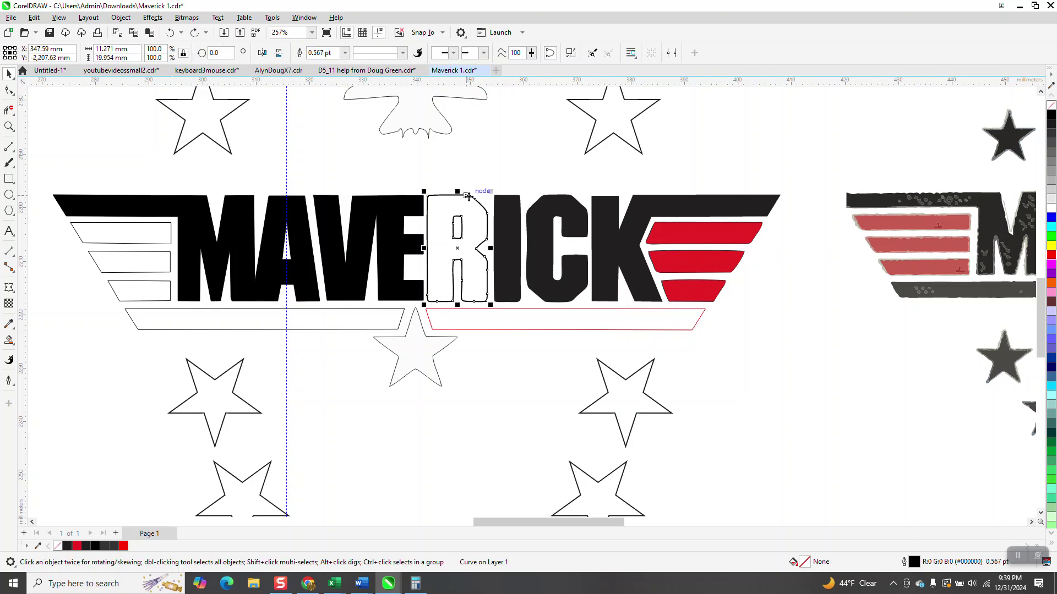
click(347, 54)
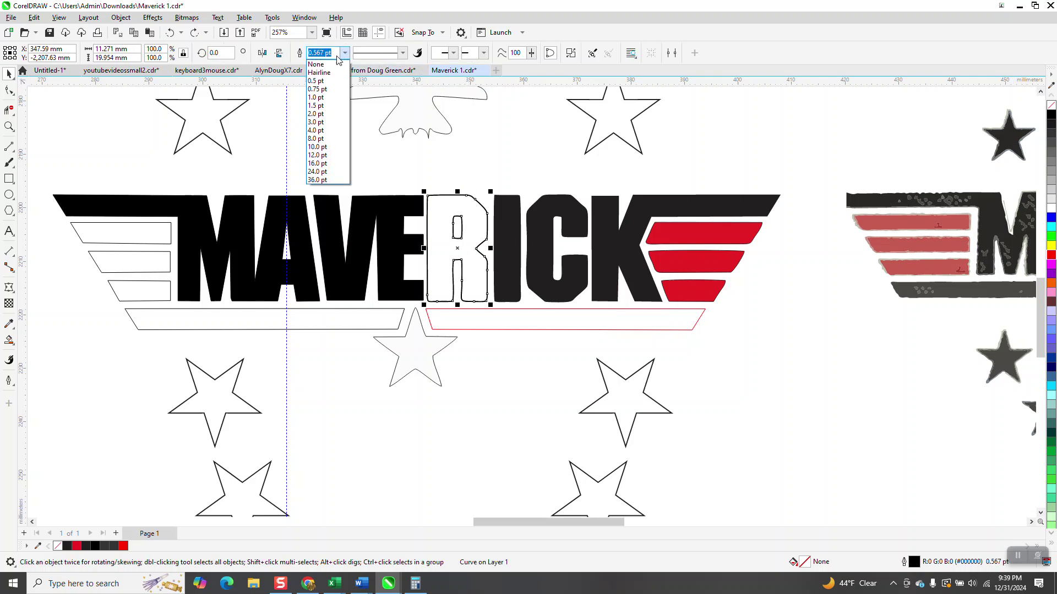
click(329, 76)
click(474, 179)
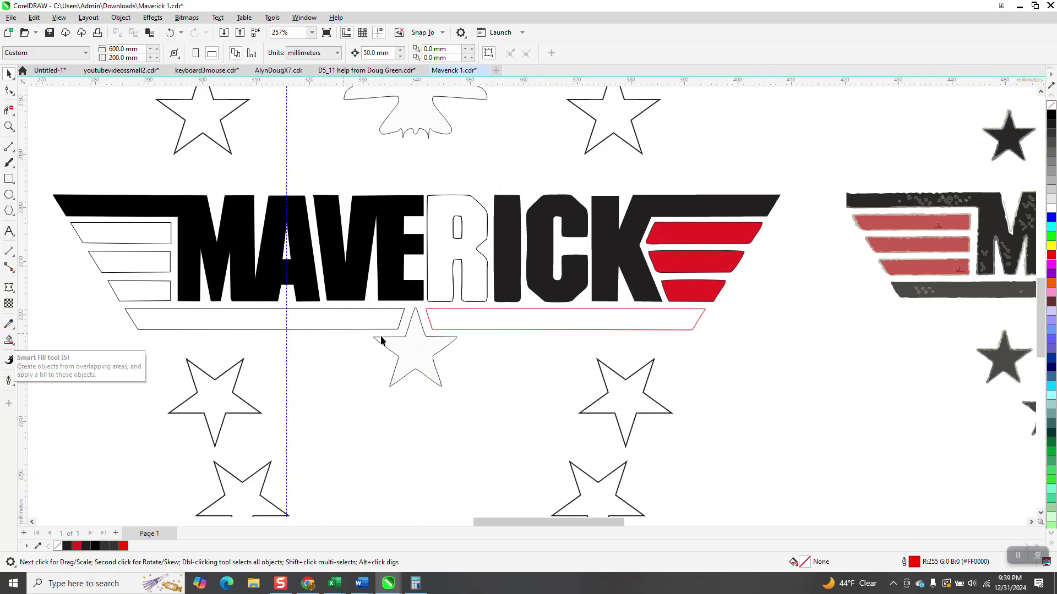
- Smart Fill the three stripes of the left wing with red from the RGB palette
click(9, 341)
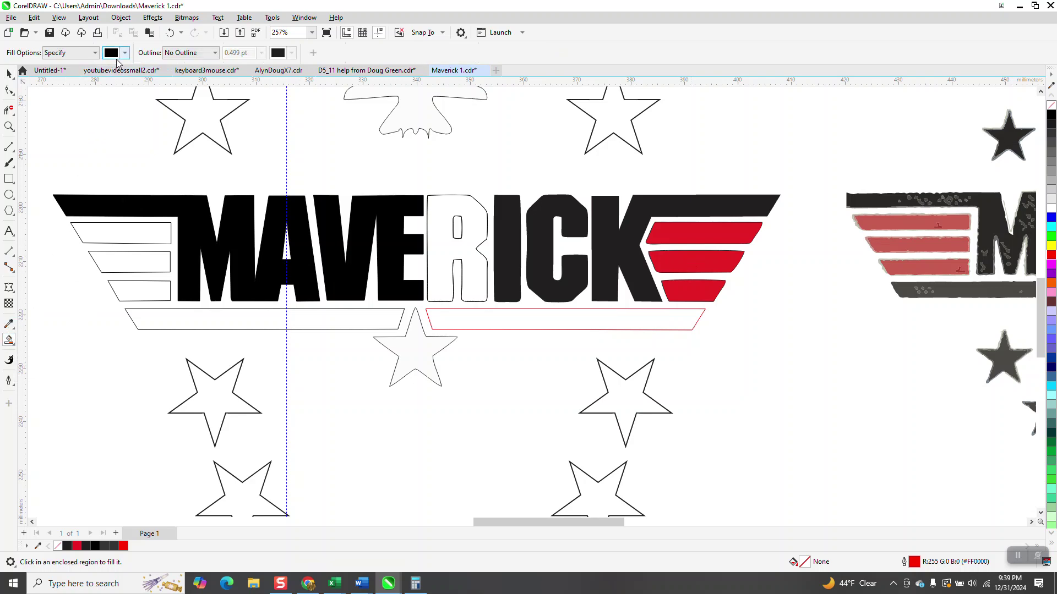
click(125, 54)
click(212, 121)
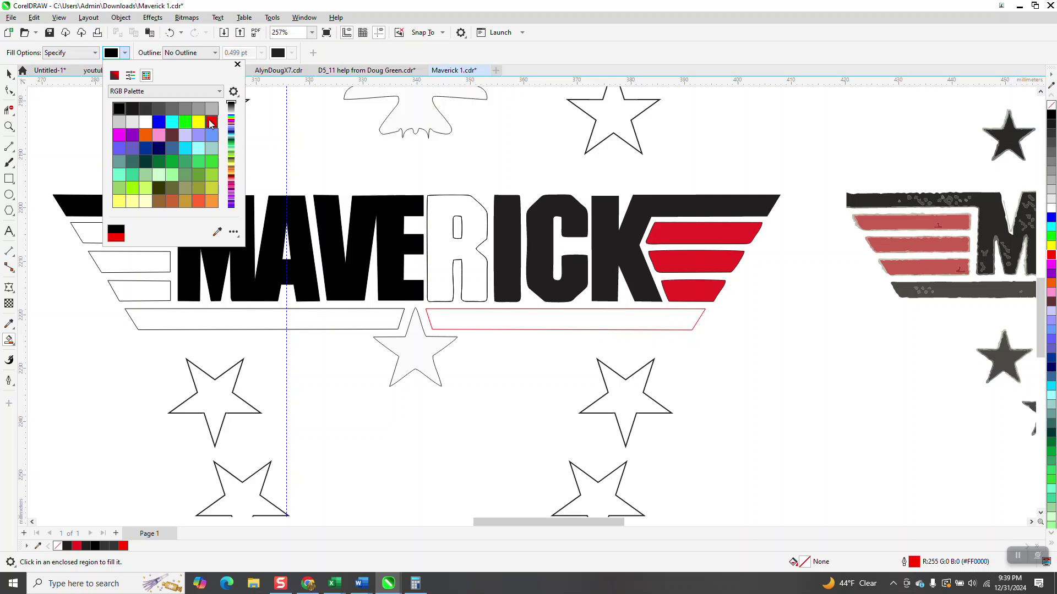
click(132, 289)
click(132, 289)
click(131, 262)
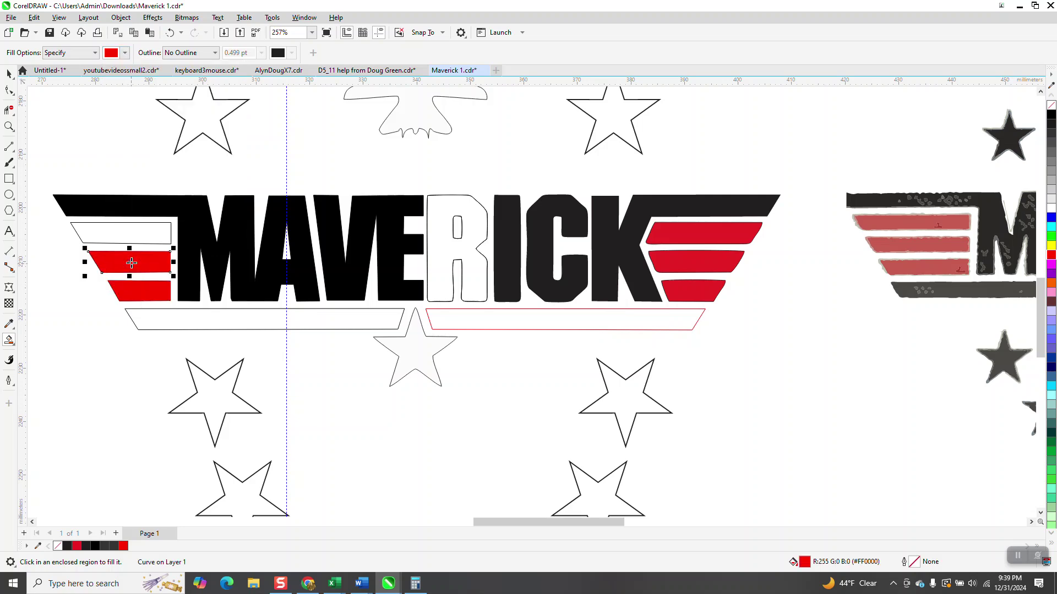
click(133, 237)
scroll(133, 237, down, 4)
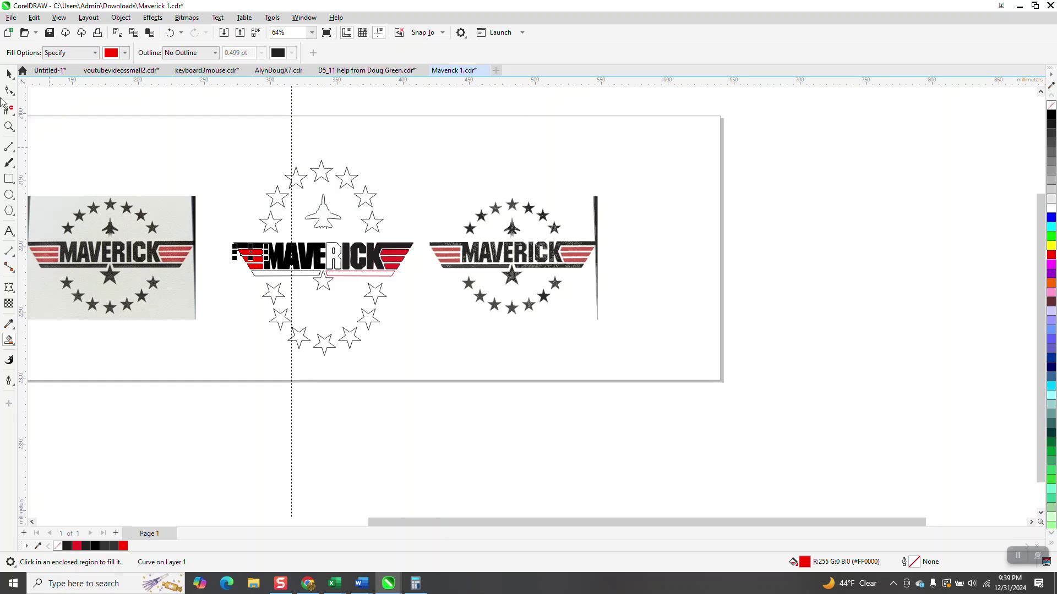
click(9, 127)
drag(238, 271, 440, 328)
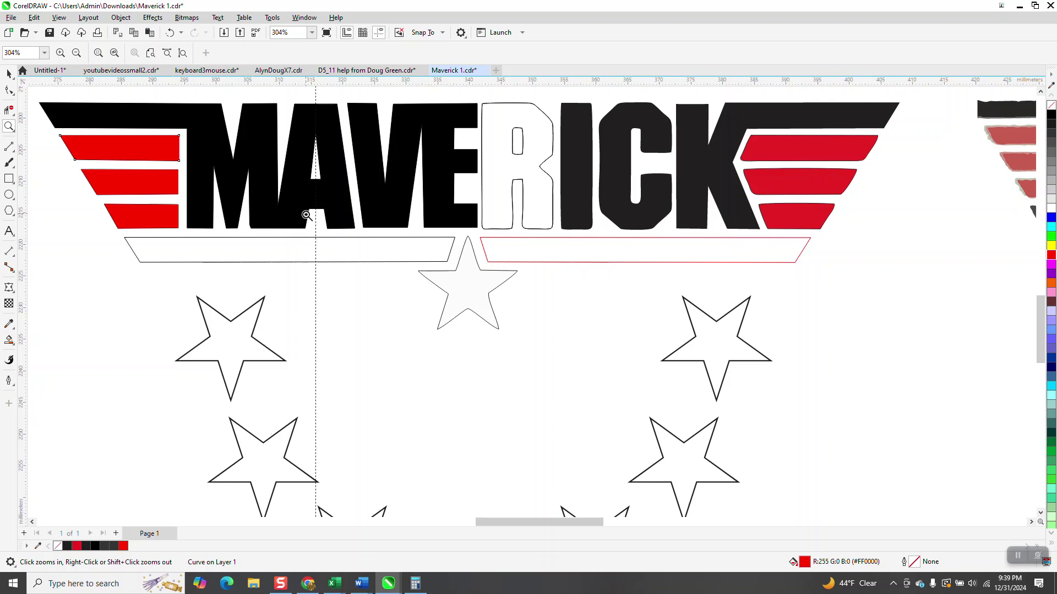
scroll(307, 217, down, 1)
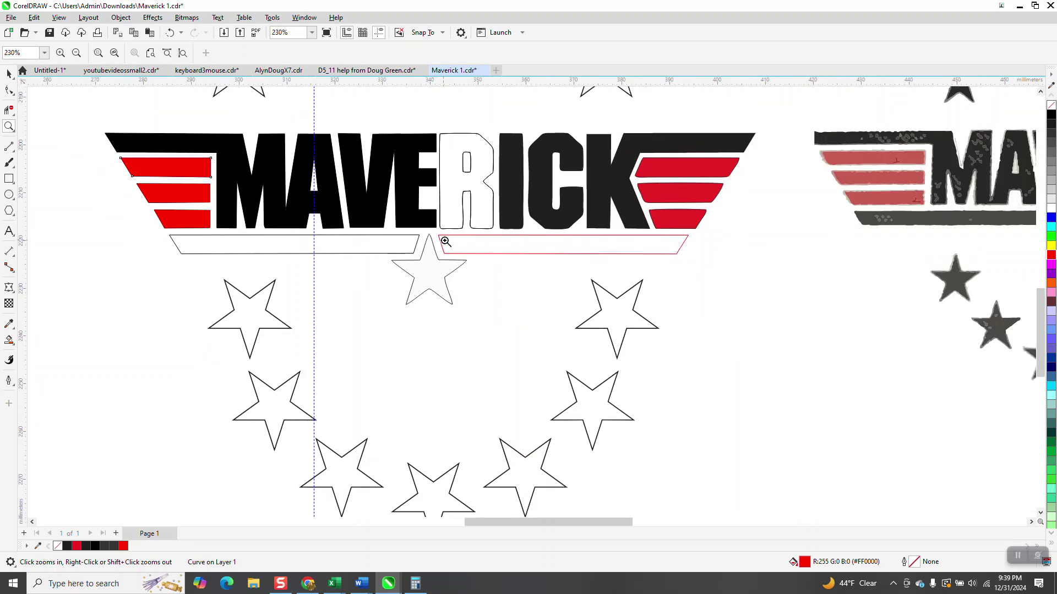
- Examine the partly filled MAVERICK lettering and both striped wings up close, and compare the whole logo with the original artwork beside it
scroll(446, 242, down, 1)
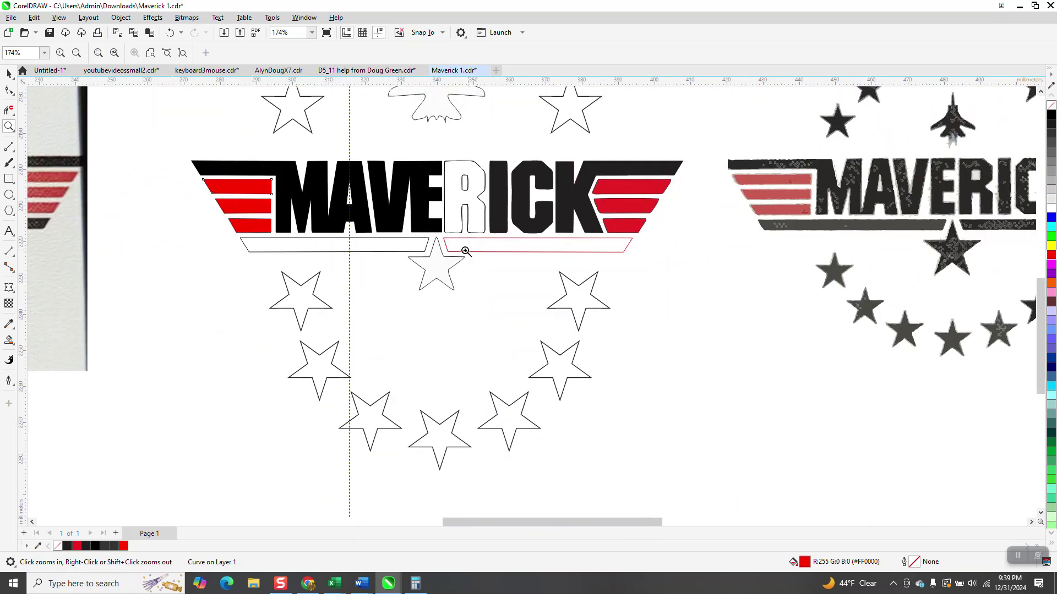
click(9, 73)
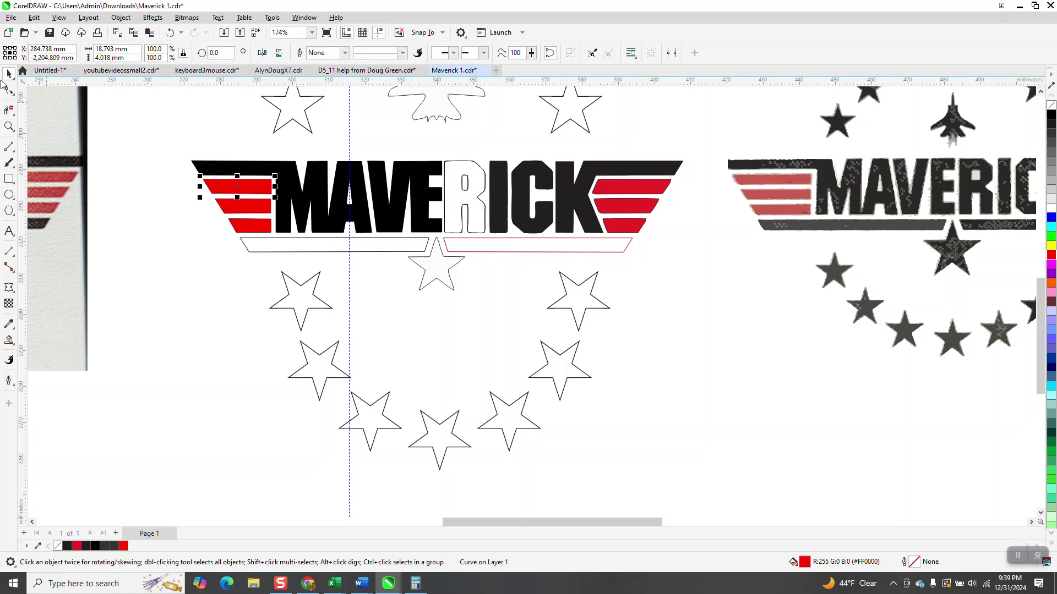
click(8, 125)
drag(440, 156, 725, 260)
scroll(637, 255, down, 1)
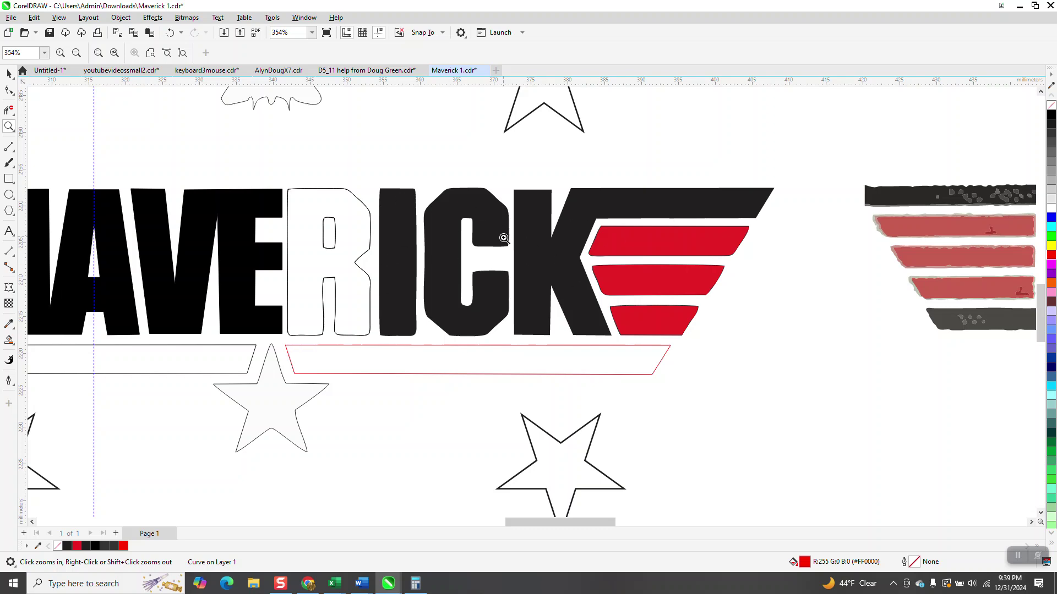
scroll(512, 234, down, 1)
scroll(531, 353, down, 1)
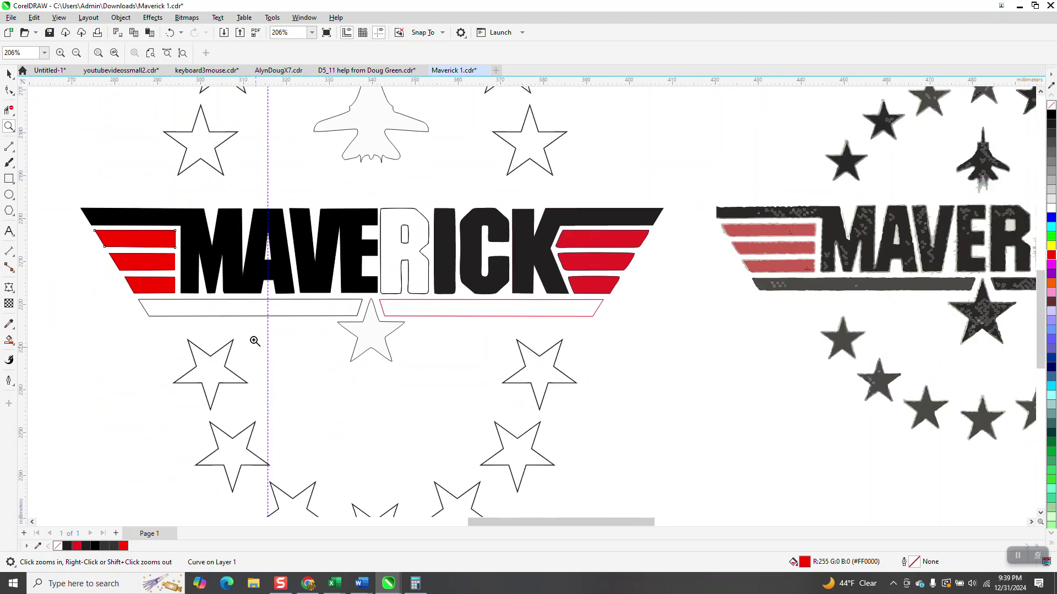
scroll(462, 278, down, 1)
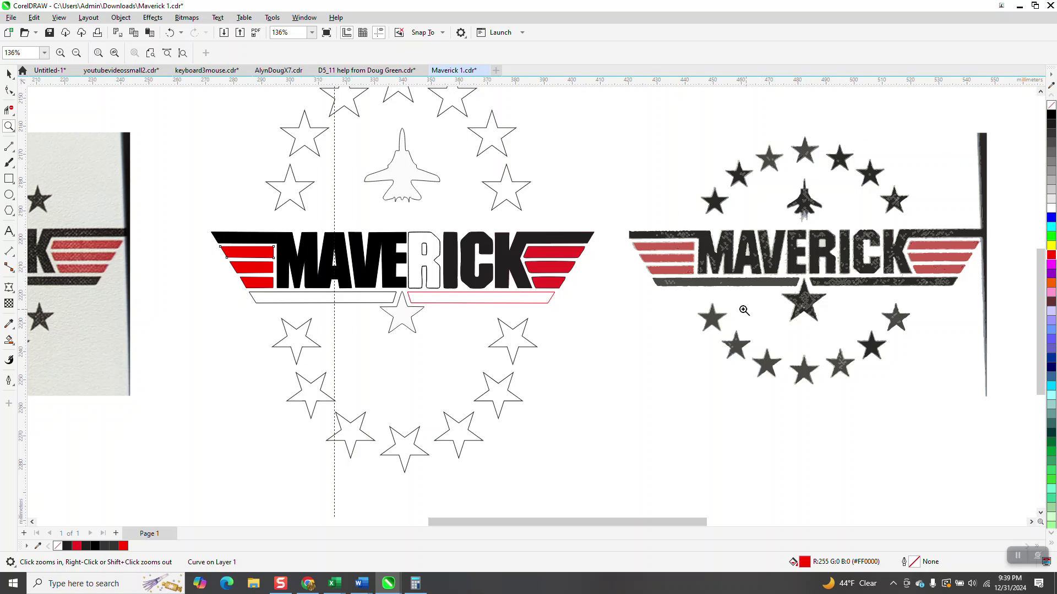
scroll(511, 219, down, 1)
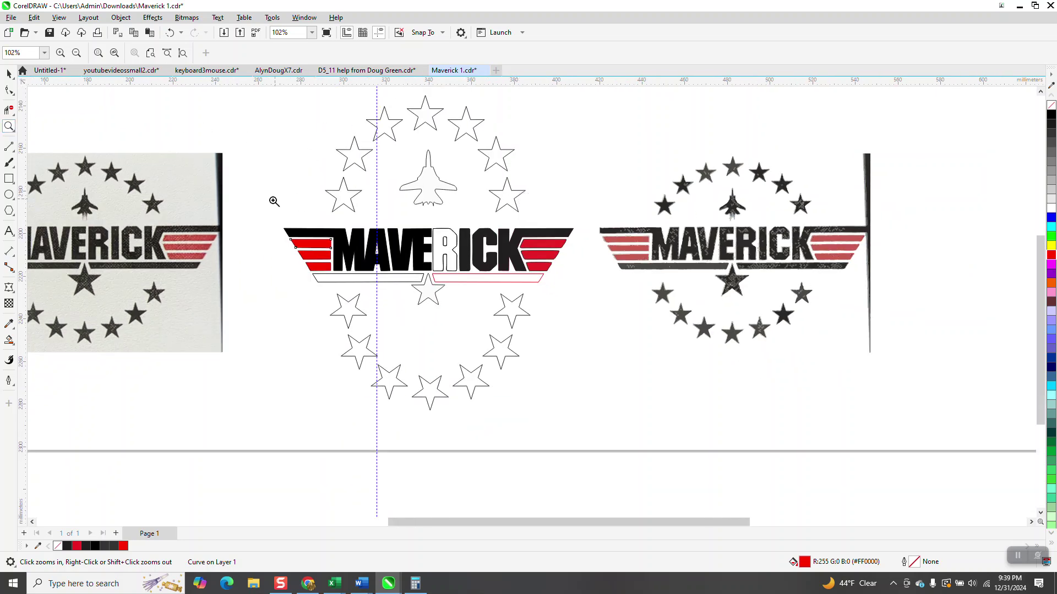
drag(255, 216, 529, 322)
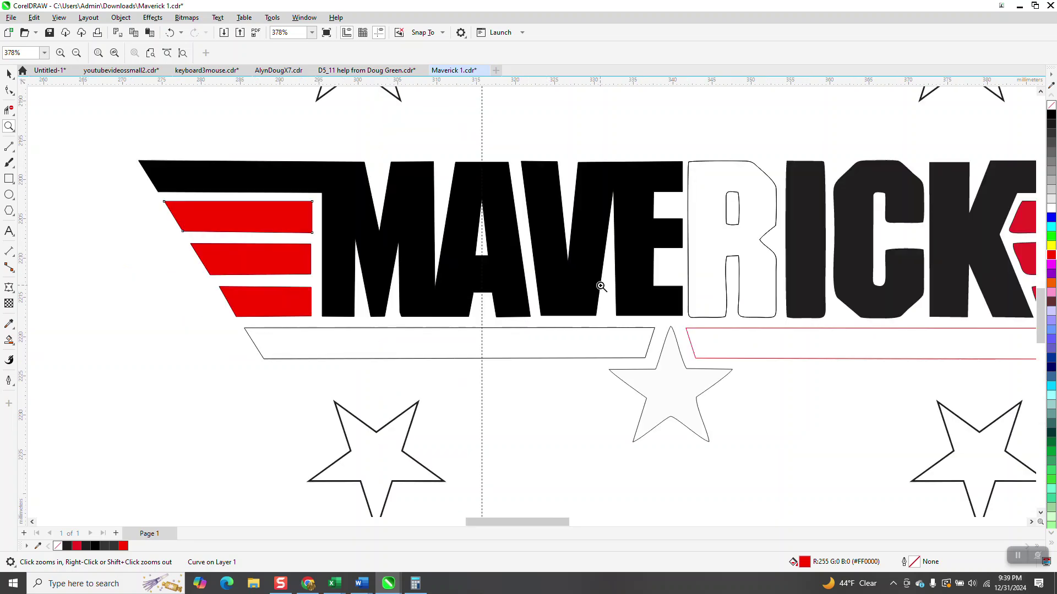